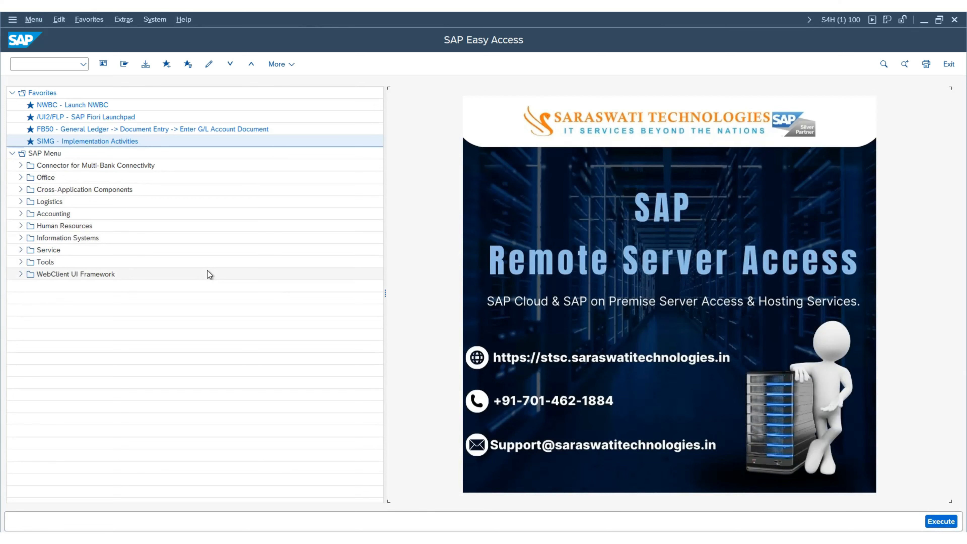
- Open the SAP Customizing Implementation Guide and expand the SCM Extended Warehouse Management node
{"action": "double_click", "coordinate": [123, 141]}
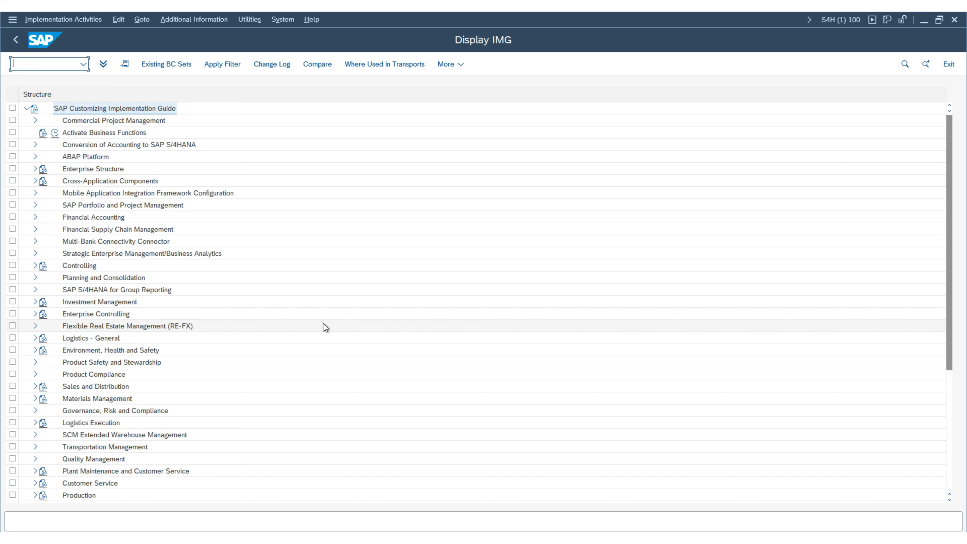
{"action": "scroll", "coordinate": [708, 222], "scroll_direction": "down", "scroll_amount": 4}
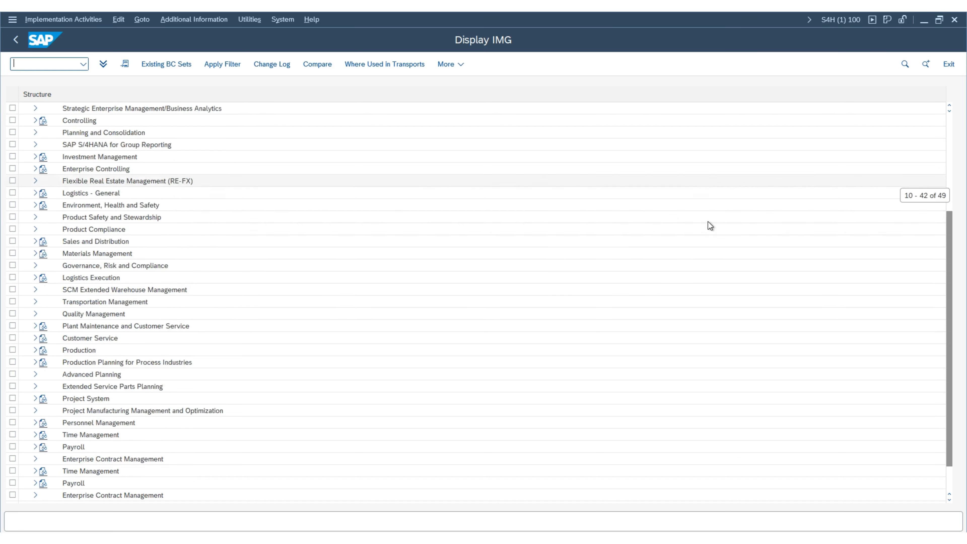
{"action": "scroll", "coordinate": [711, 226], "scroll_direction": "down", "scroll_amount": 1}
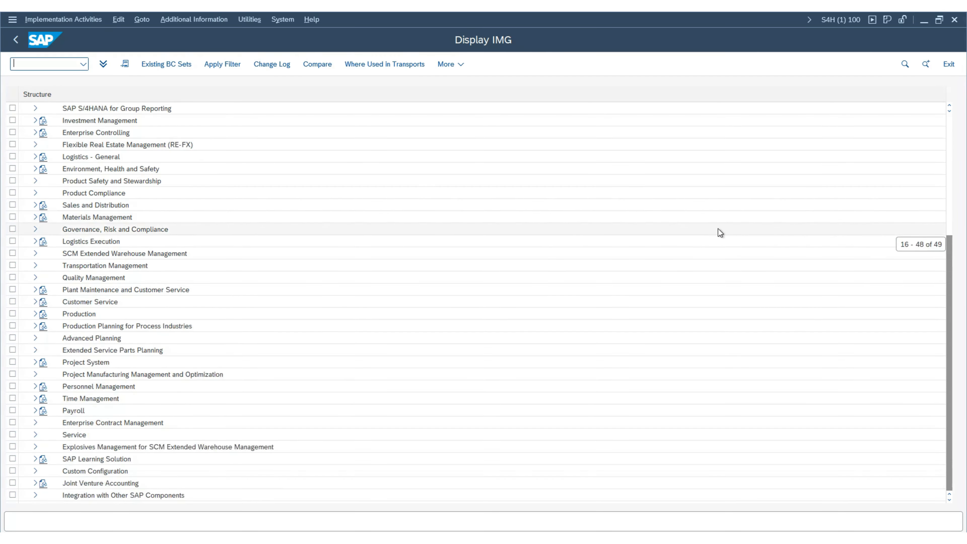
{"action": "left_click", "coordinate": [35, 254]}
{"action": "scroll", "coordinate": [248, 265], "scroll_direction": "down", "scroll_amount": 1}
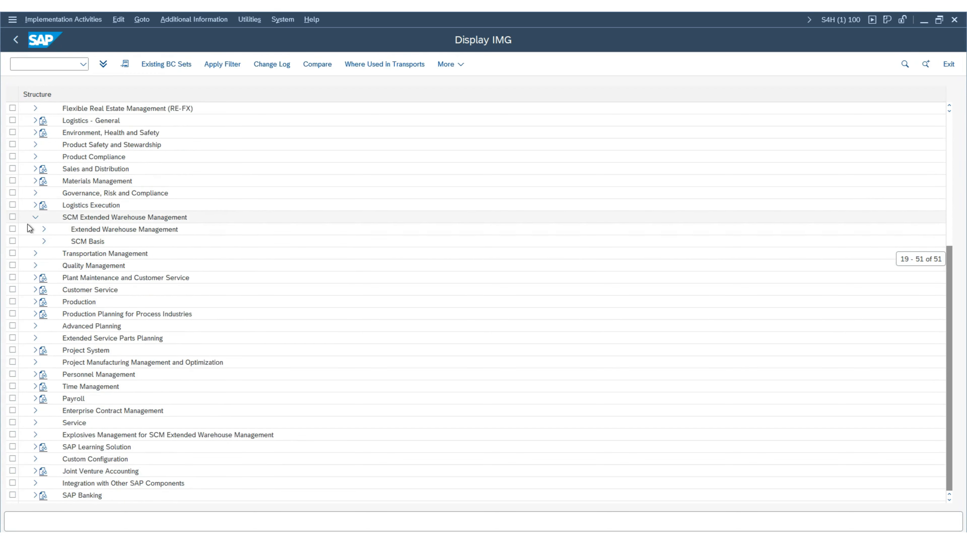
- Expand Extended Warehouse Management and its Master Data node, and open the Define Warehouse Numbers activity
{"action": "left_click", "coordinate": [85, 231]}
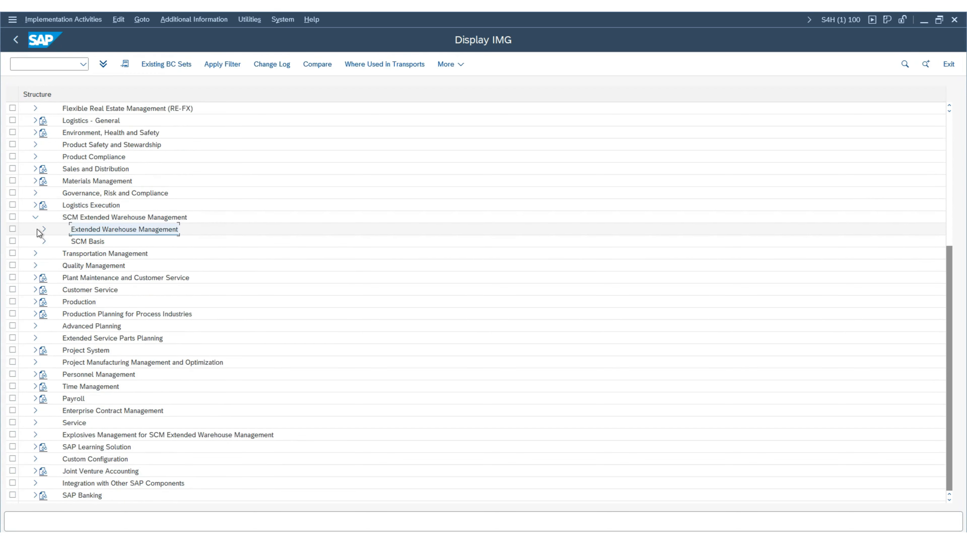
{"action": "left_click", "coordinate": [44, 229]}
{"action": "left_click", "coordinate": [104, 255]}
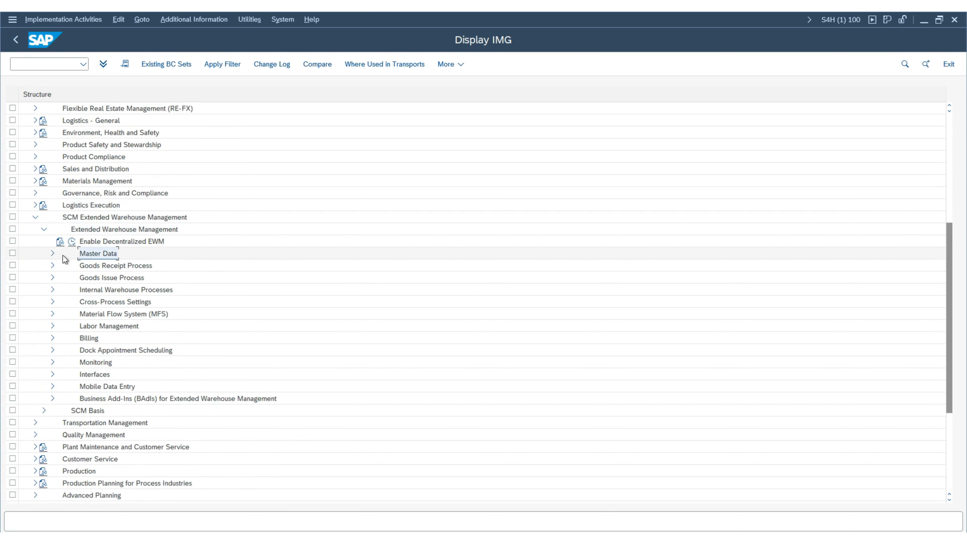
{"action": "left_click", "coordinate": [53, 253]}
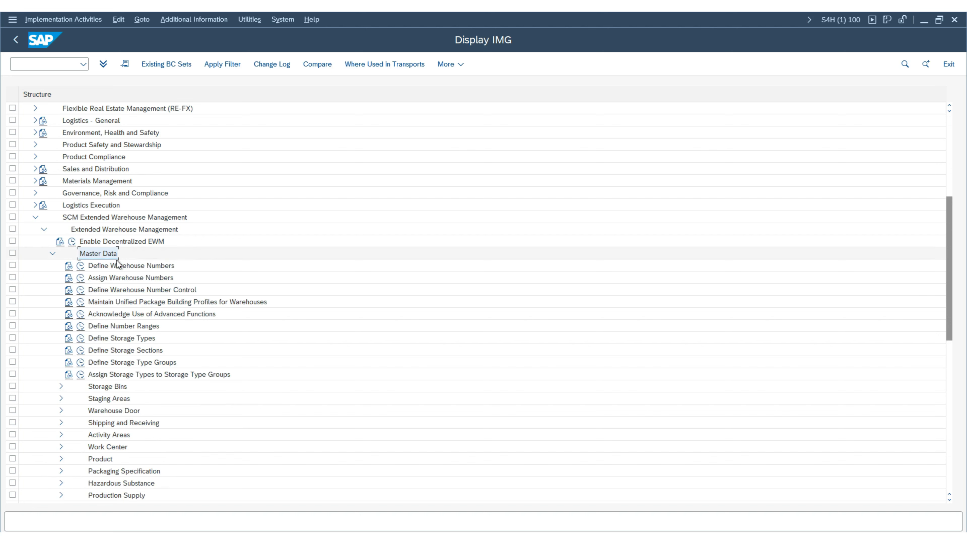
{"action": "left_click", "coordinate": [127, 265]}
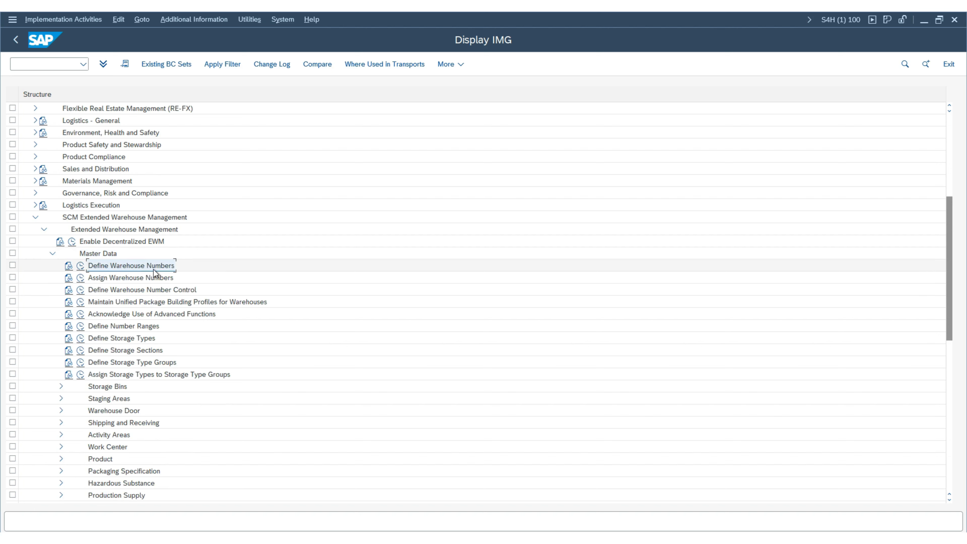
{"action": "left_click", "coordinate": [81, 268]}
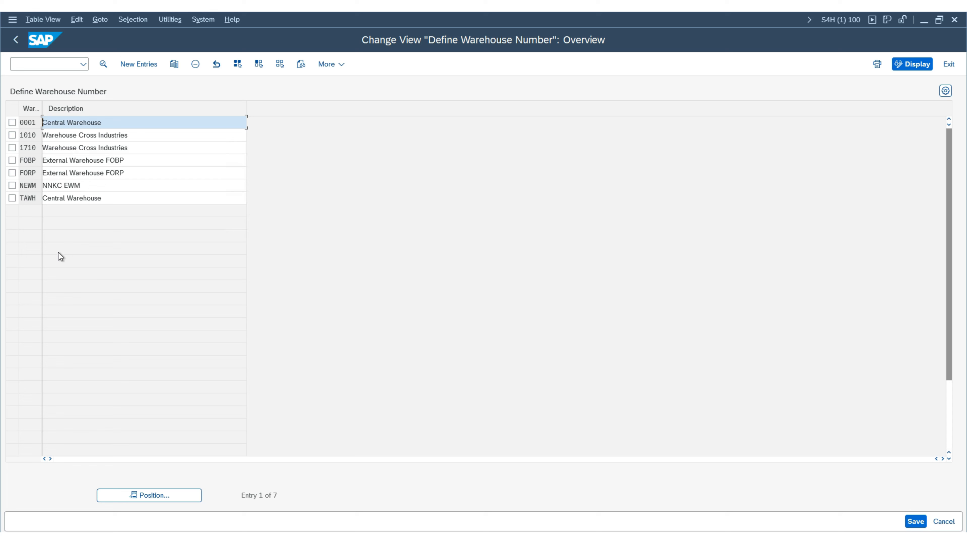
- Create a new warehouse number entry TEWM with the description Tech Innovators Warehouse
{"action": "left_click", "coordinate": [136, 66]}
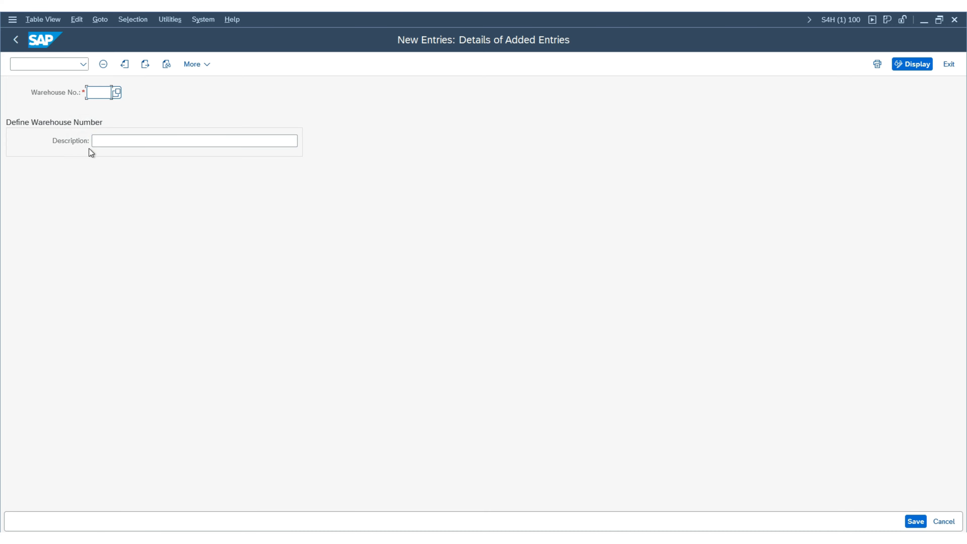
{"action": "left_click", "coordinate": [100, 93]}
{"action": "key", "text": "Caps_Lock"}
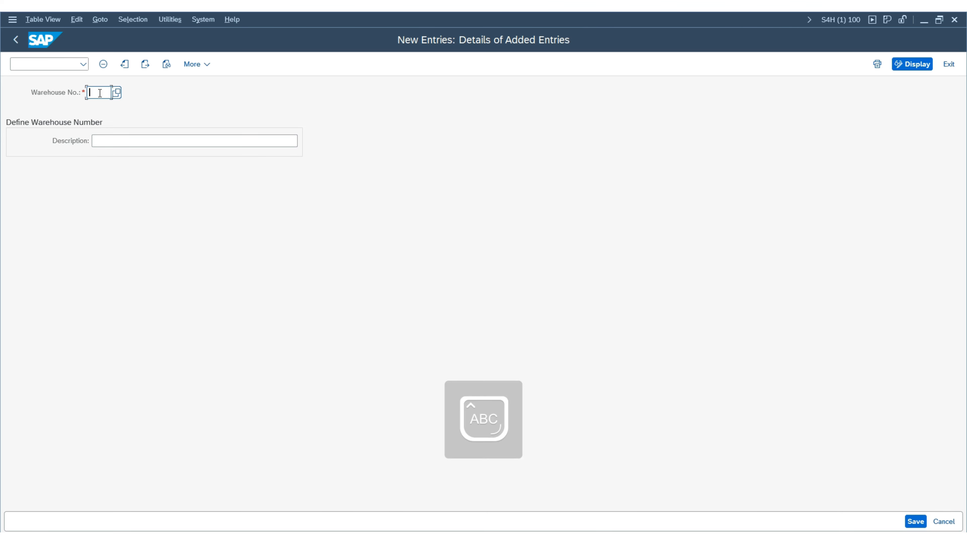
{"action": "type", "text": "TEWM"}
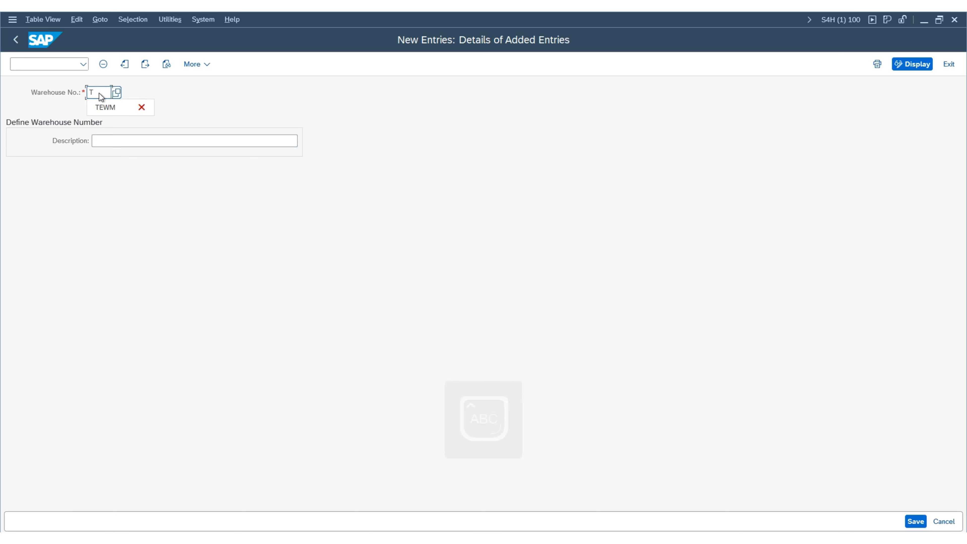
{"action": "left_click", "coordinate": [119, 142]}
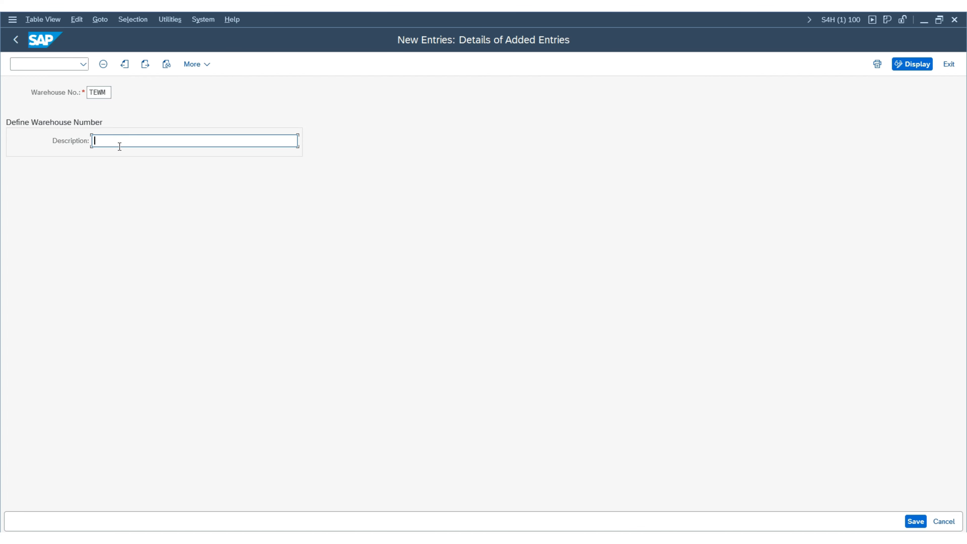
{"action": "key", "text": "Caps_Lock"}
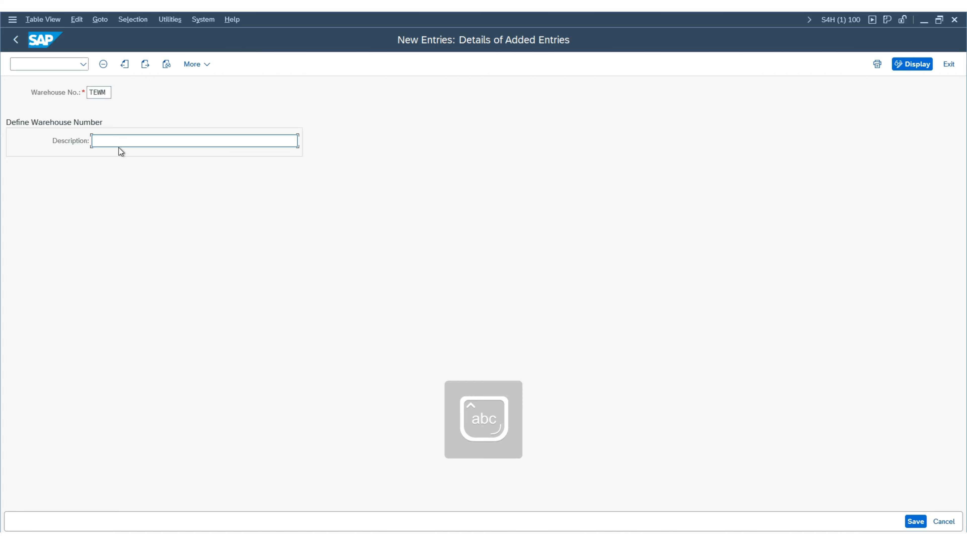
{"action": "type", "text": "TE"}
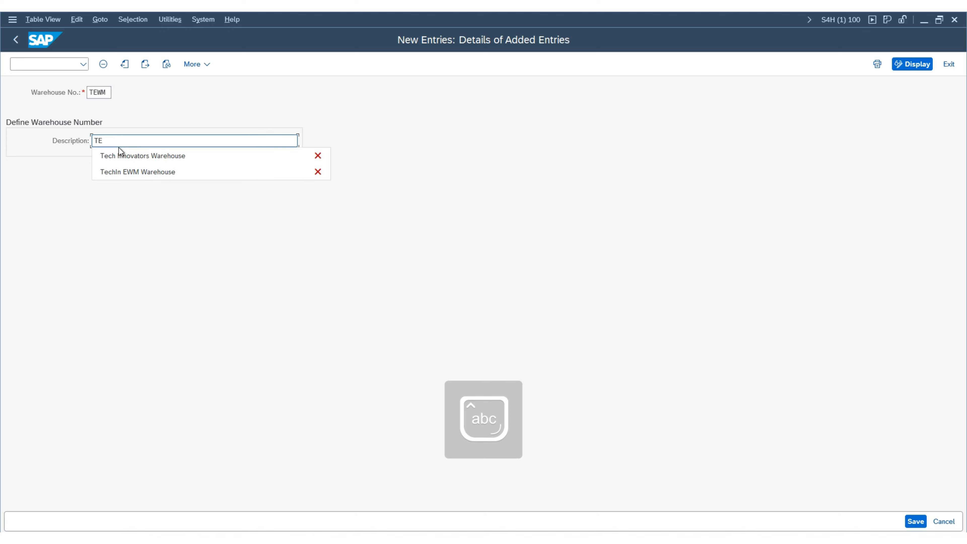
{"action": "key", "text": "BackSpace"}
{"action": "type", "text": "ech I"}
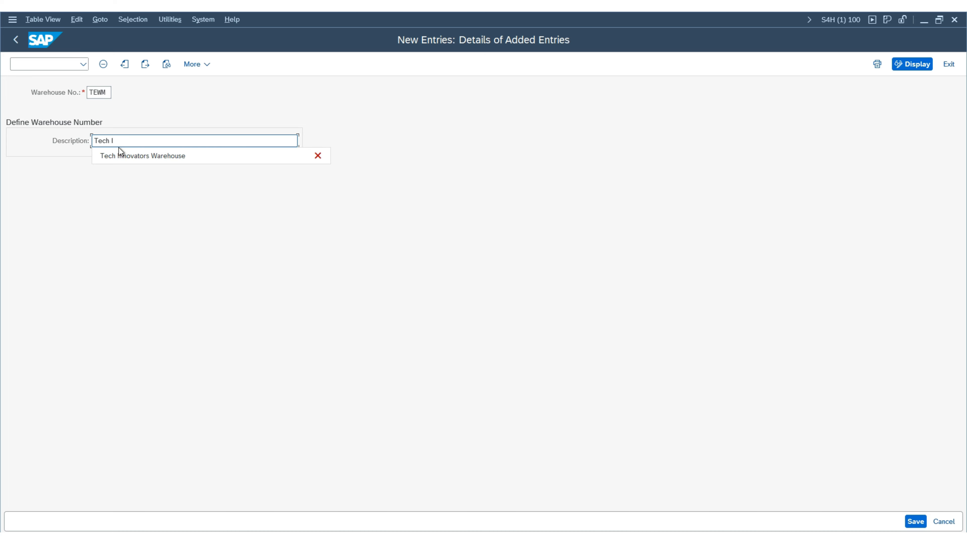
{"action": "left_click", "coordinate": [142, 158]}
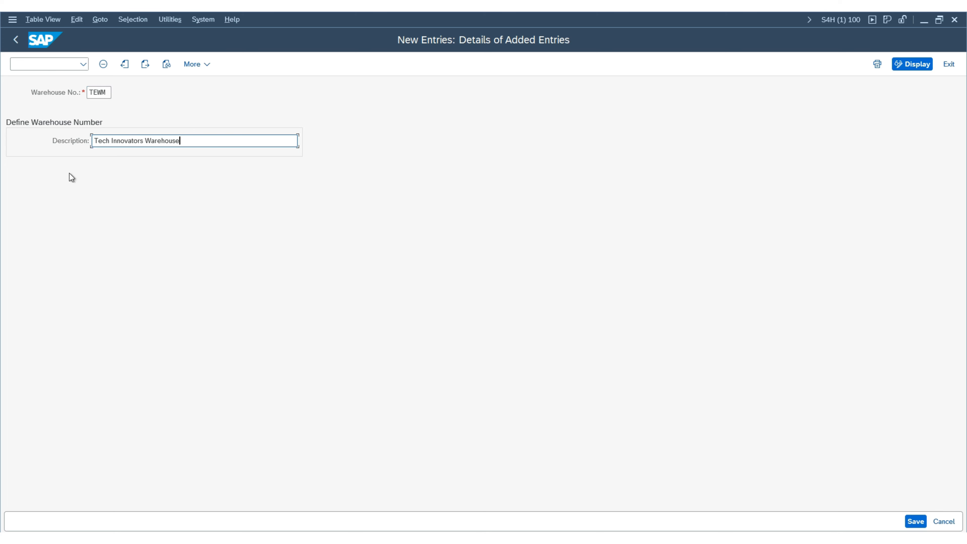
- Save the new warehouse number under the SAP TRAINING customizing request and return to the implementation guide
{"action": "left_click", "coordinate": [915, 521]}
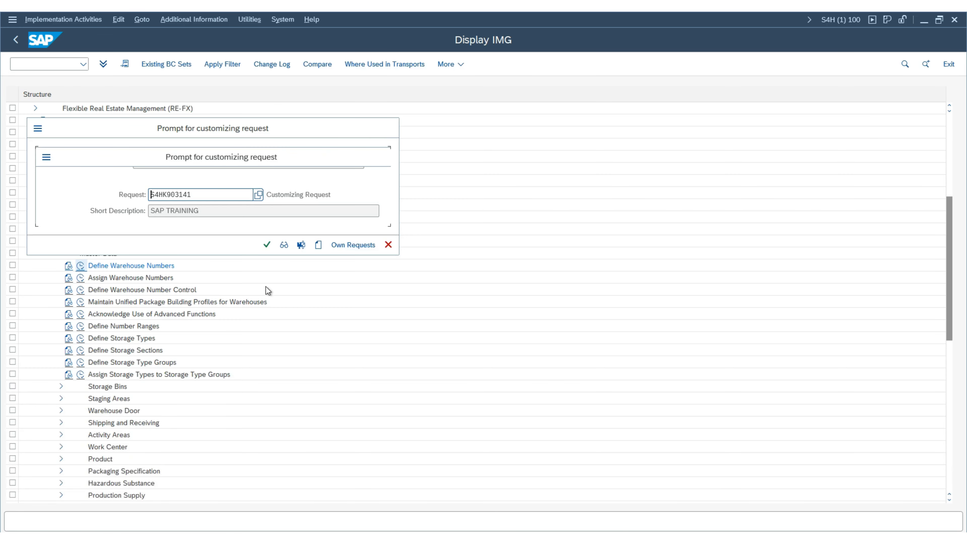
{"action": "left_click", "coordinate": [266, 246]}
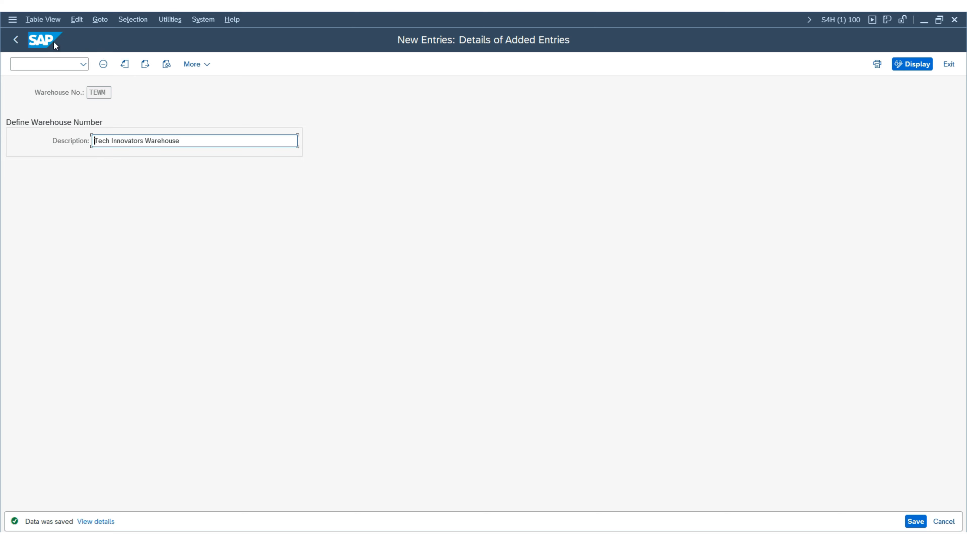
{"action": "left_click", "coordinate": [16, 44]}
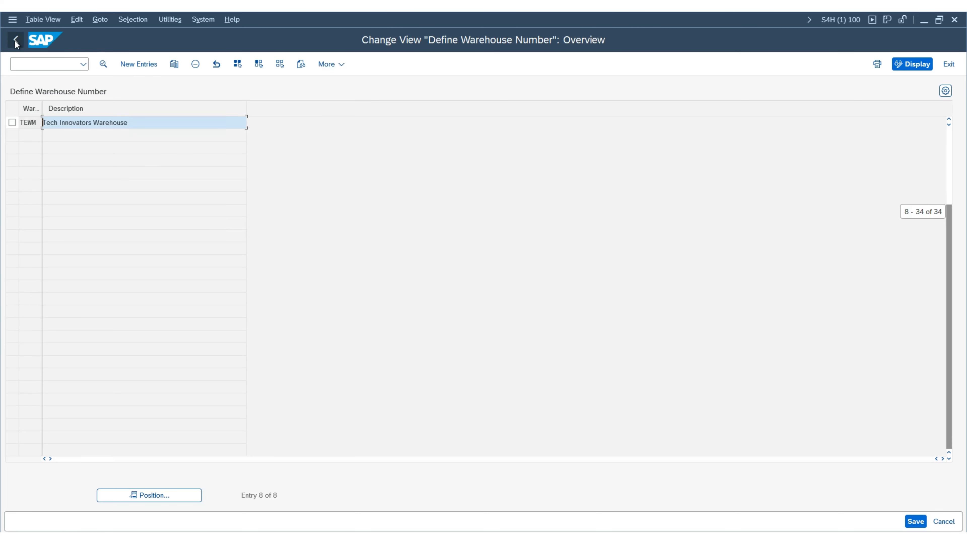
{"action": "left_click", "coordinate": [15, 44]}
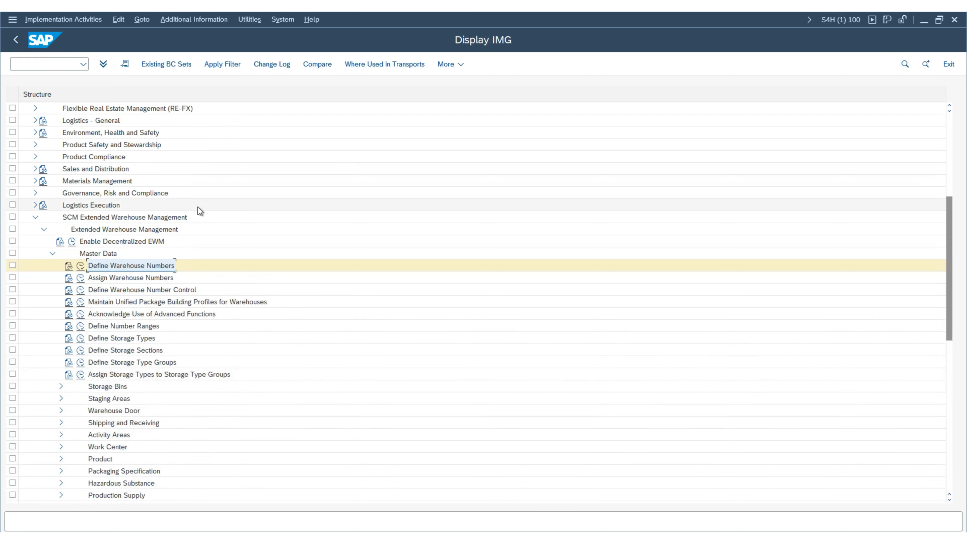
- Collapse Master Data and open the Copy Warehouse Number Customizing activity under Cross-Process Settings of Extended Warehouse Management
{"action": "scroll", "coordinate": [198, 207], "scroll_direction": "down", "scroll_amount": 1}
{"action": "left_click", "coordinate": [52, 217]}
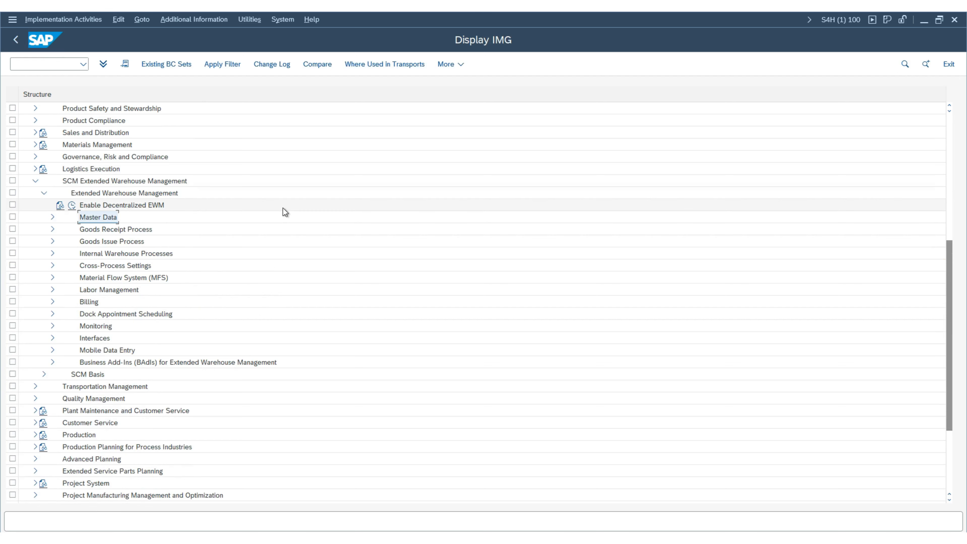
{"action": "scroll", "coordinate": [346, 288], "scroll_direction": "up", "scroll_amount": 1}
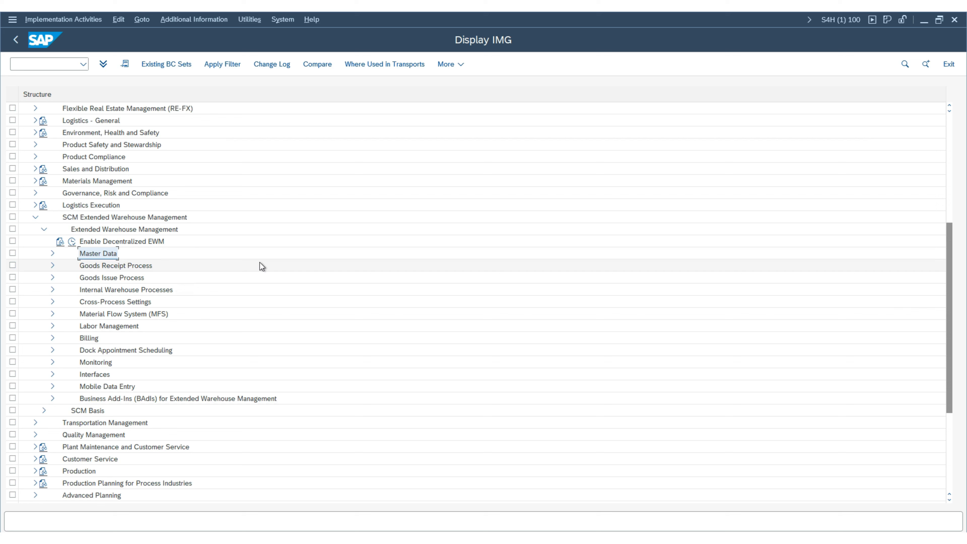
{"action": "left_click", "coordinate": [127, 218]}
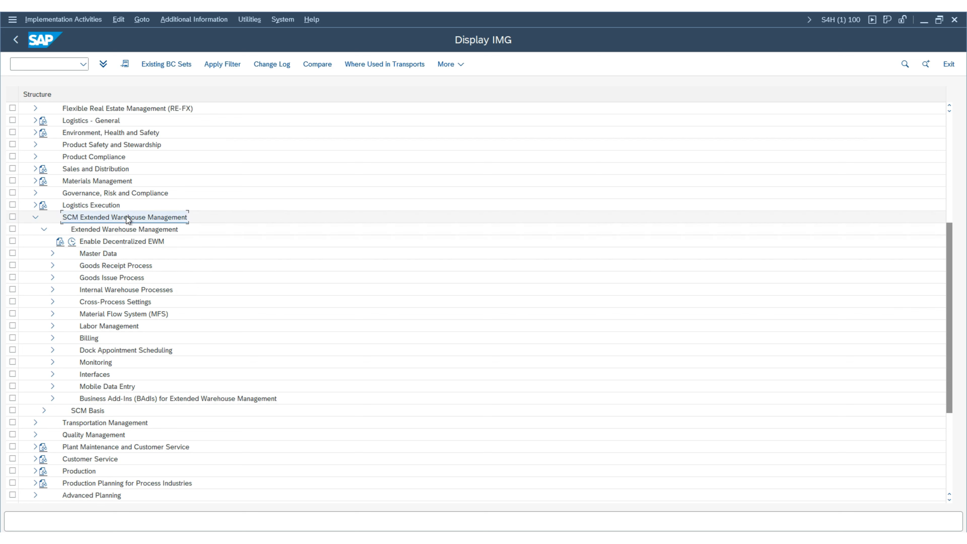
{"action": "left_click", "coordinate": [122, 231]}
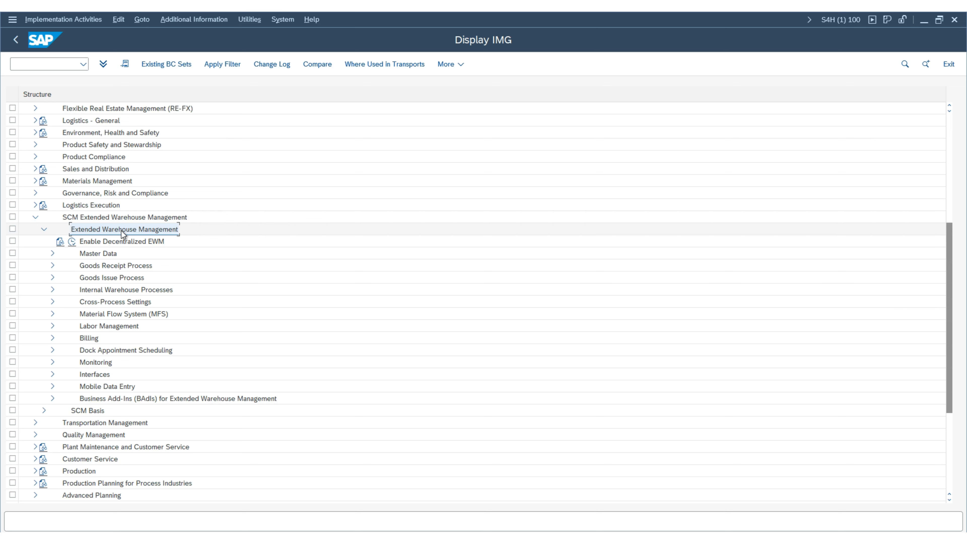
{"action": "left_click", "coordinate": [97, 304]}
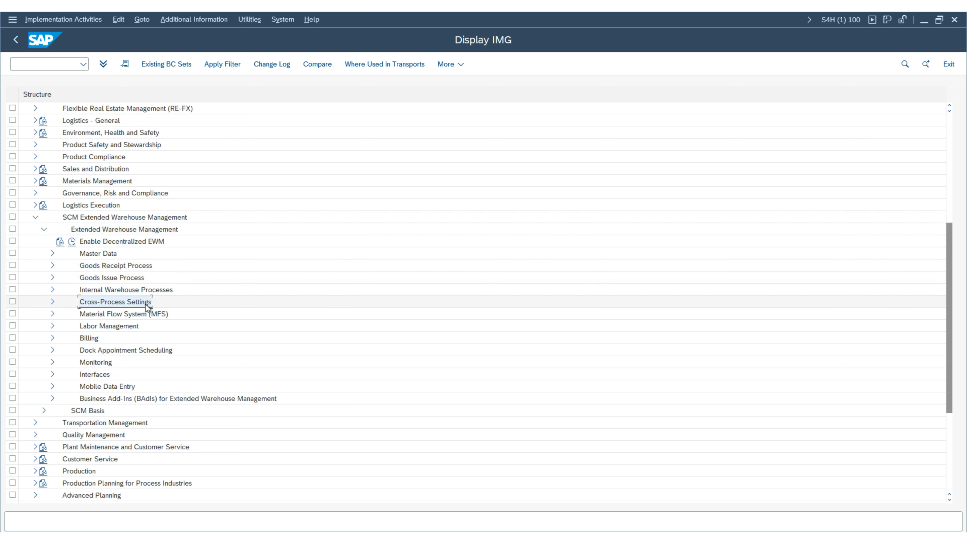
{"action": "left_click", "coordinate": [53, 302]}
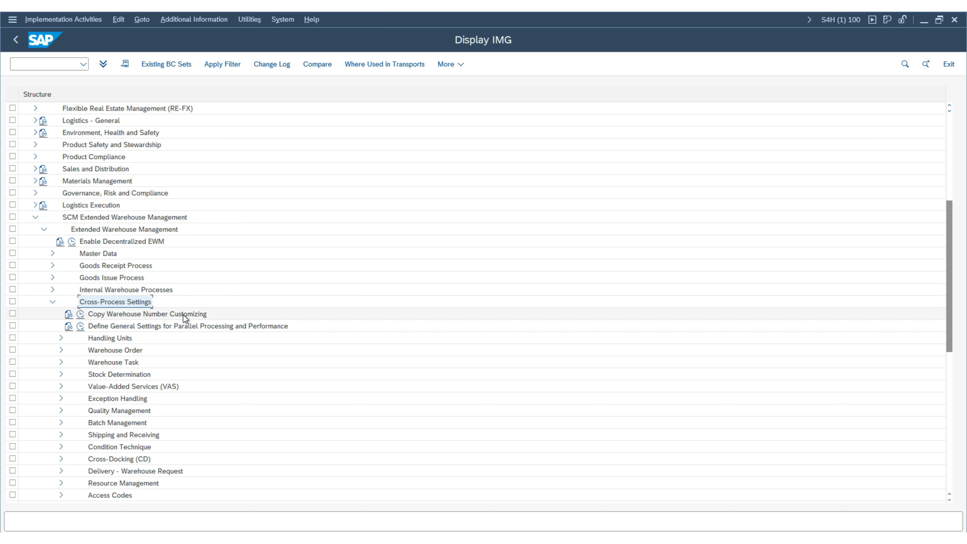
{"action": "left_click", "coordinate": [80, 315]}
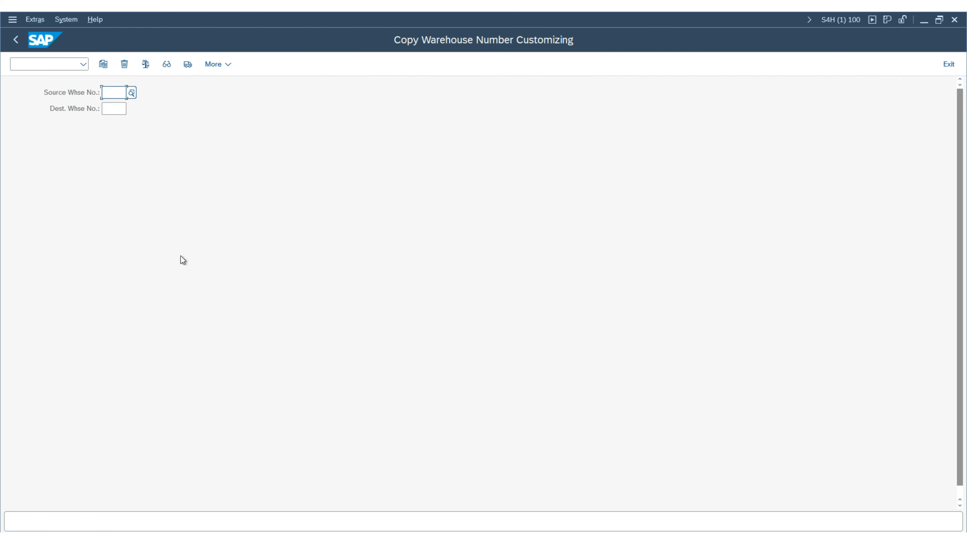
- Set the source warehouse number to 0001 (Central Warehouse) and the destination warehouse number to TEWM
{"action": "left_click", "coordinate": [132, 93]}
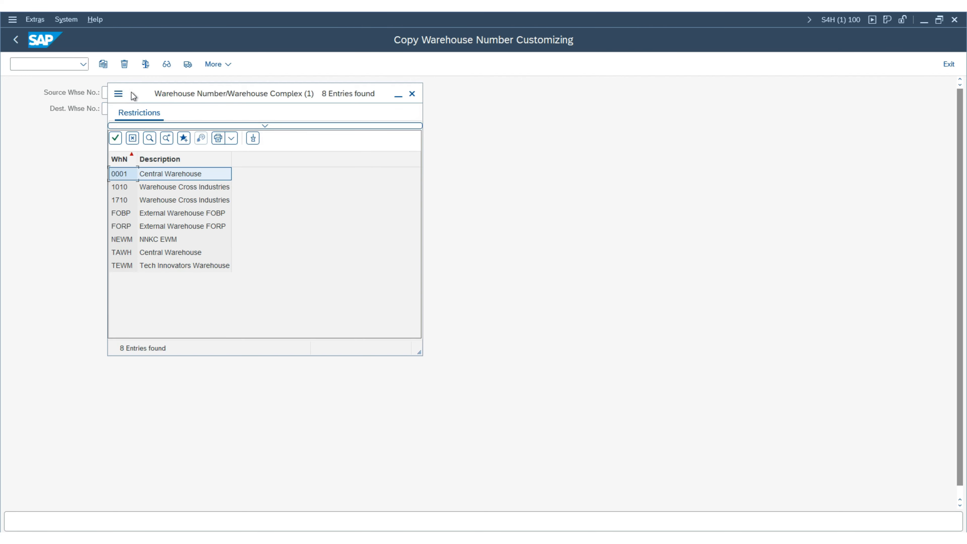
{"action": "left_click_drag", "start_coordinate": [166, 97], "coordinate": [302, 105]}
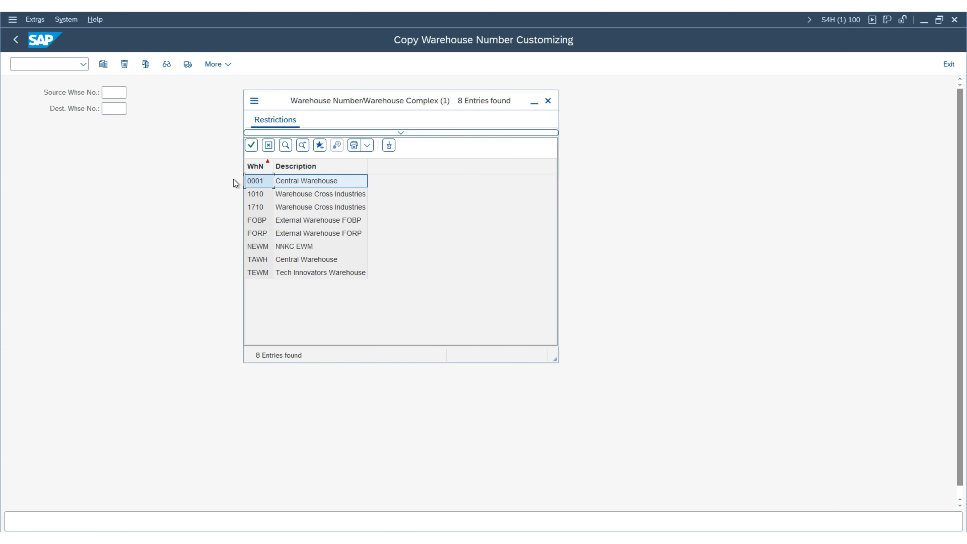
{"action": "double_click", "coordinate": [302, 183]}
{"action": "left_click", "coordinate": [114, 112]}
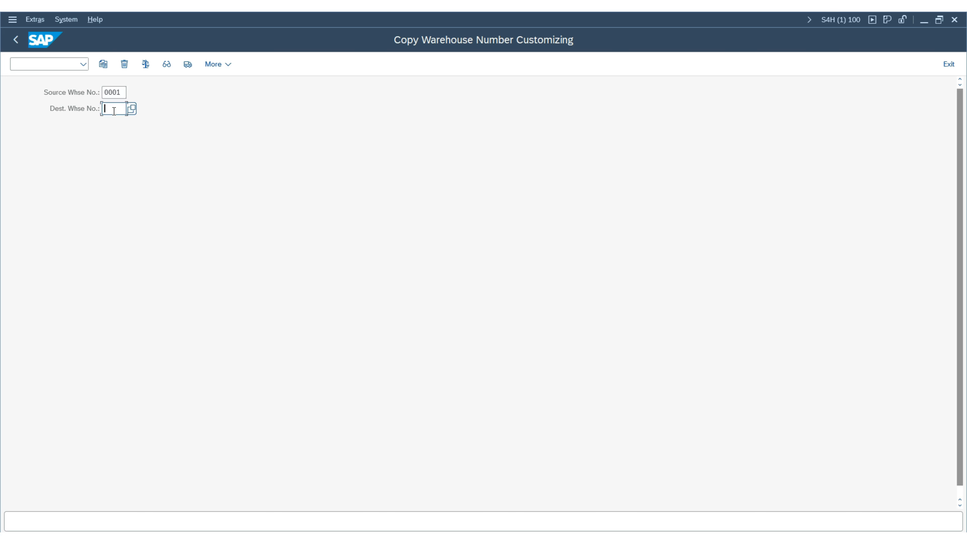
{"action": "key", "text": "Caps_Lock"}
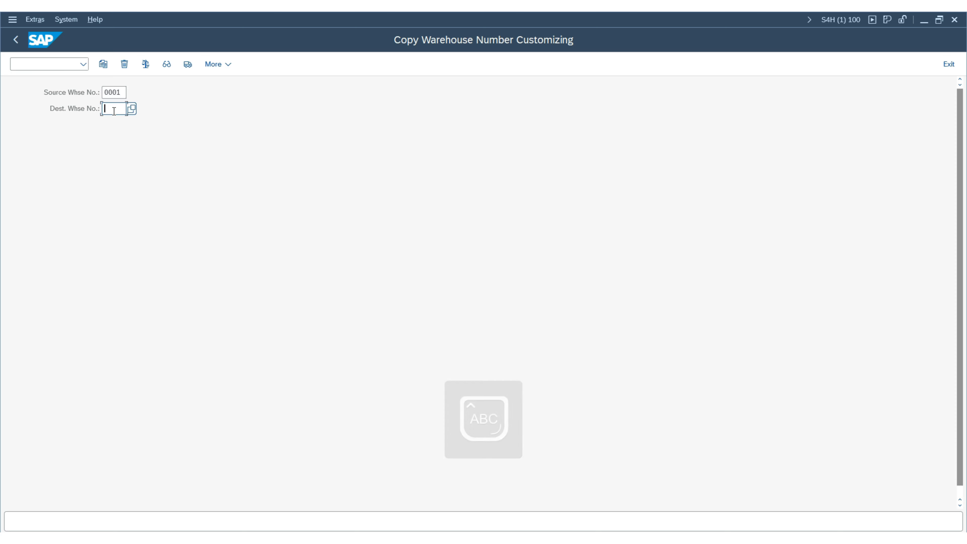
{"action": "type", "text": "TEWM"}
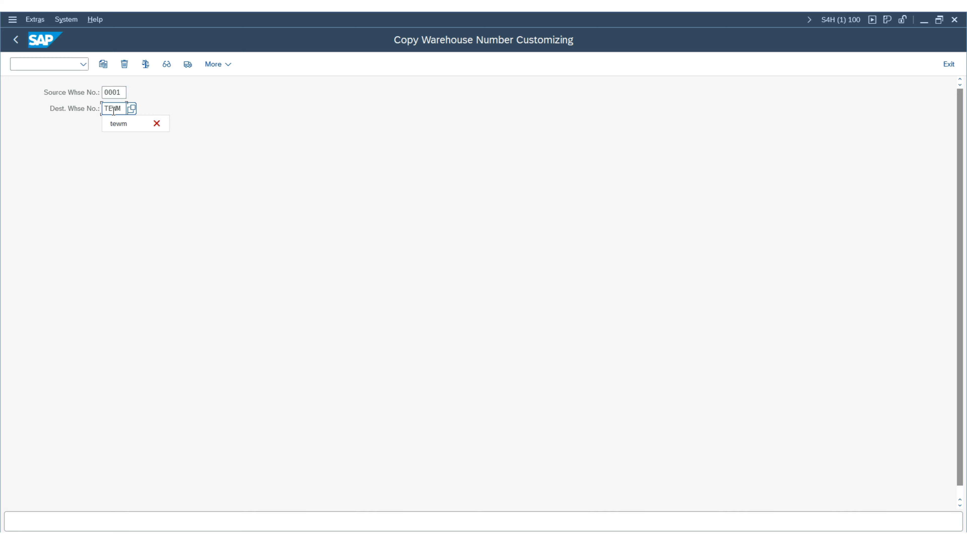
{"action": "left_click", "coordinate": [156, 124]}
- Copy the customizing of warehouse 0001 to TEWM, overwriting existing data, under the SAP TRAINING request, and return to the implementation guide
{"action": "left_click", "coordinate": [104, 65]}
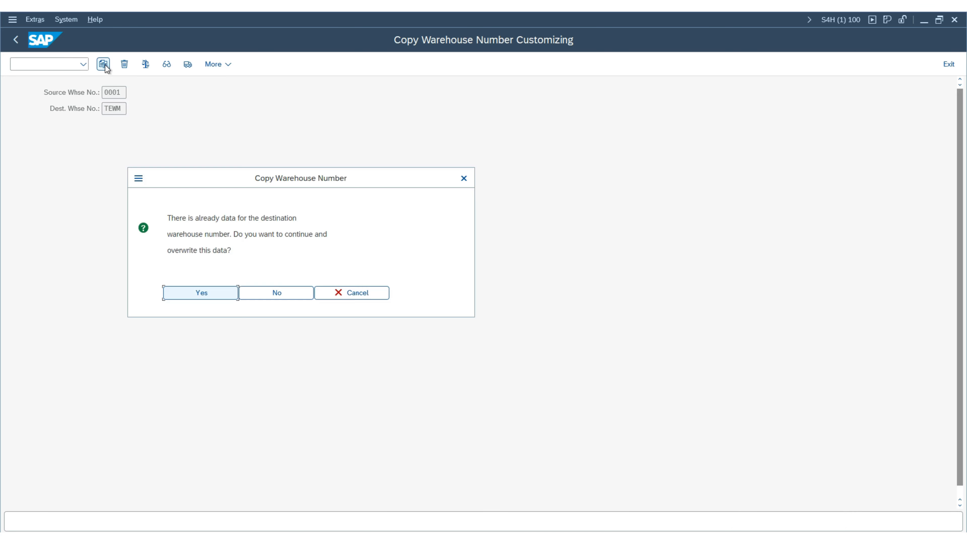
{"action": "left_click", "coordinate": [211, 298]}
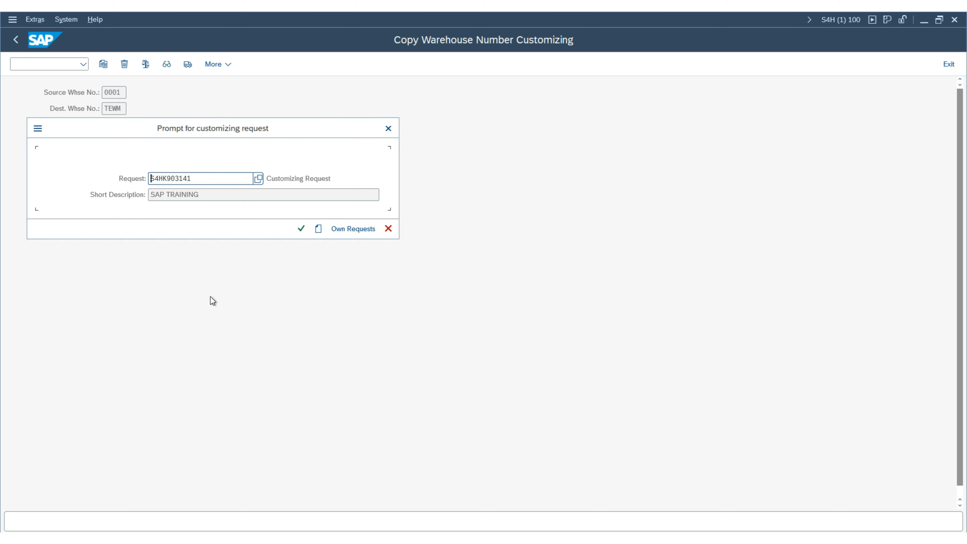
{"action": "left_click", "coordinate": [301, 229]}
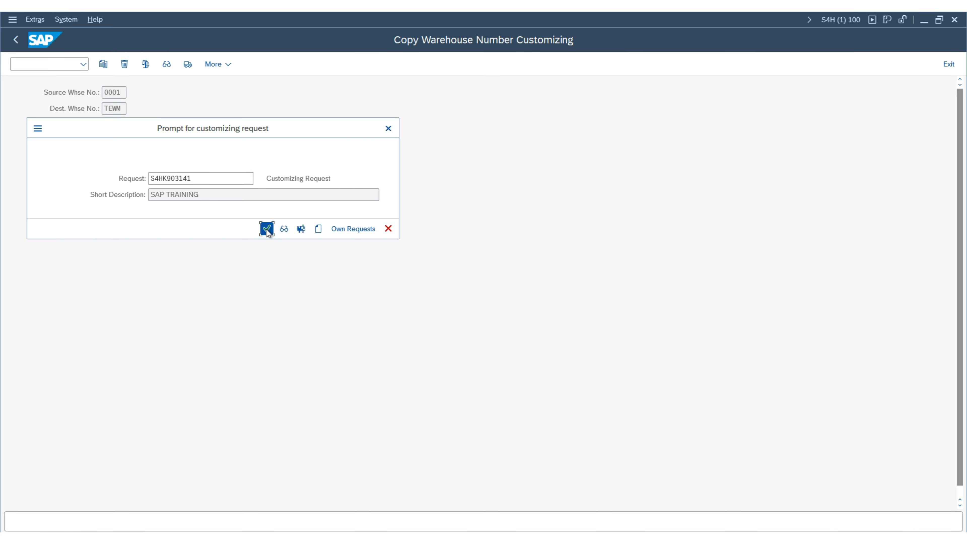
{"action": "left_click", "coordinate": [266, 228]}
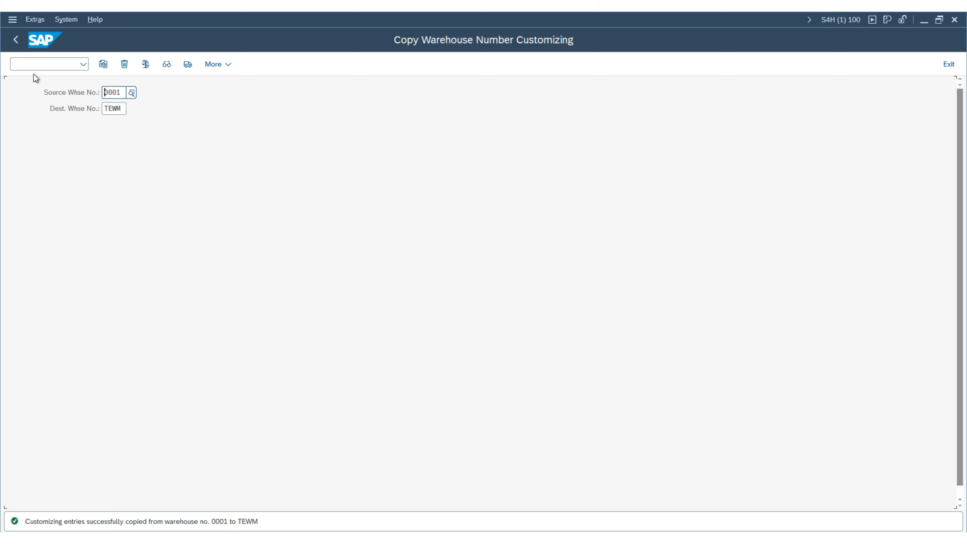
{"action": "left_click", "coordinate": [15, 39]}
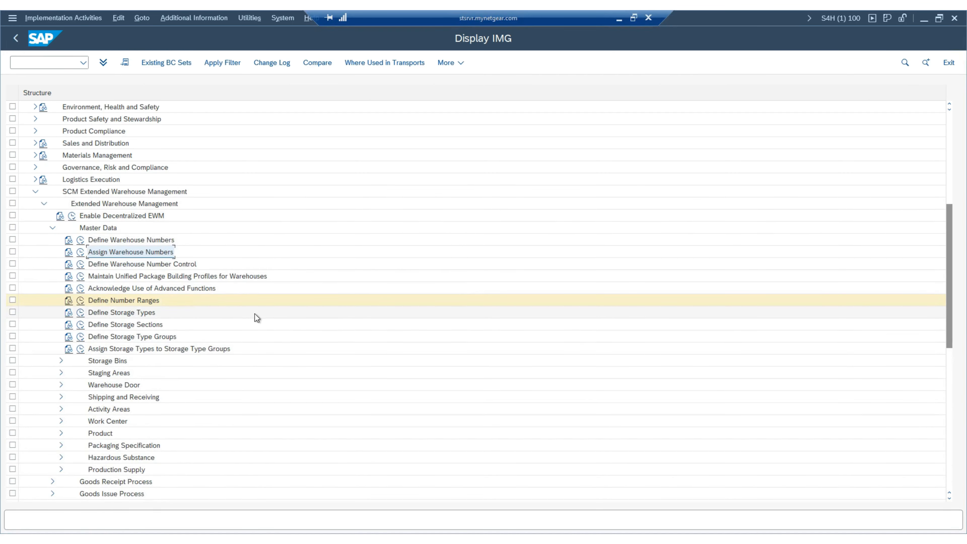
- Read the documentation of the Define Number Ranges activity for the areas that need number range intervals, and close it
{"action": "left_click", "coordinate": [69, 301]}
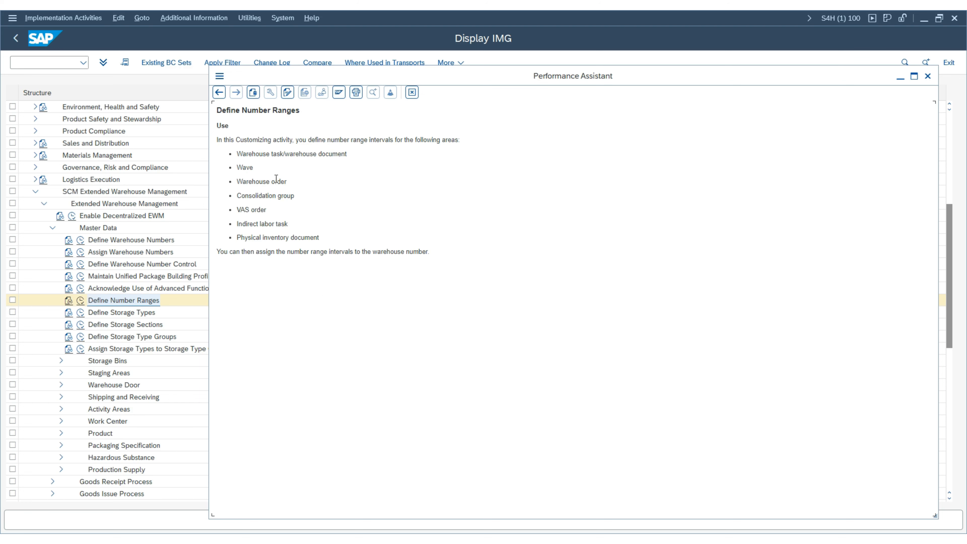
{"action": "mouse_move", "coordinate": [236, 154]}
{"action": "left_mouse_down"}
{"action": "mouse_move", "coordinate": [380, 173]}
{"action": "mouse_move", "coordinate": [347, 155]}
{"action": "mouse_move", "coordinate": [227, 156]}
{"action": "left_mouse_up"}
{"action": "left_click", "coordinate": [337, 170]}
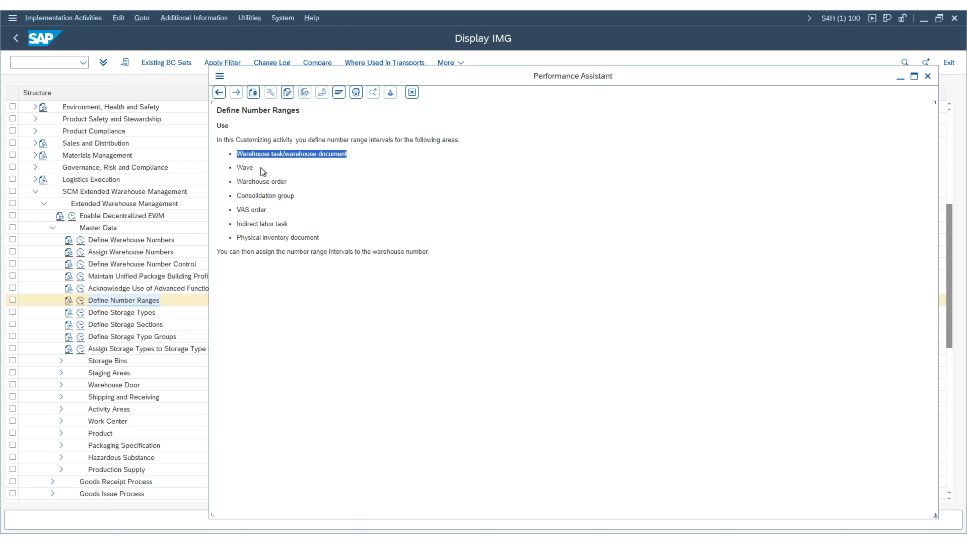
{"action": "left_click_drag", "start_coordinate": [261, 167], "coordinate": [237, 168]}
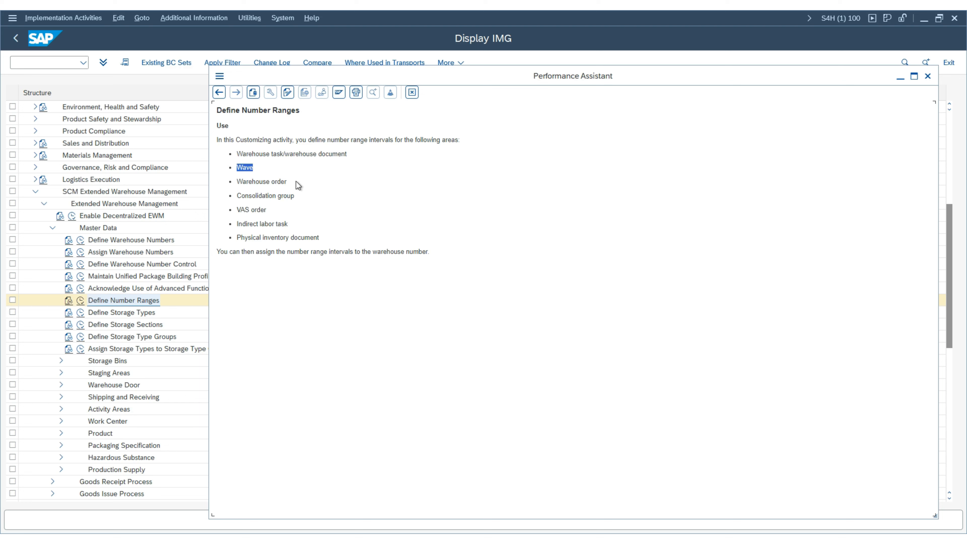
{"action": "left_click_drag", "start_coordinate": [294, 182], "coordinate": [228, 184]}
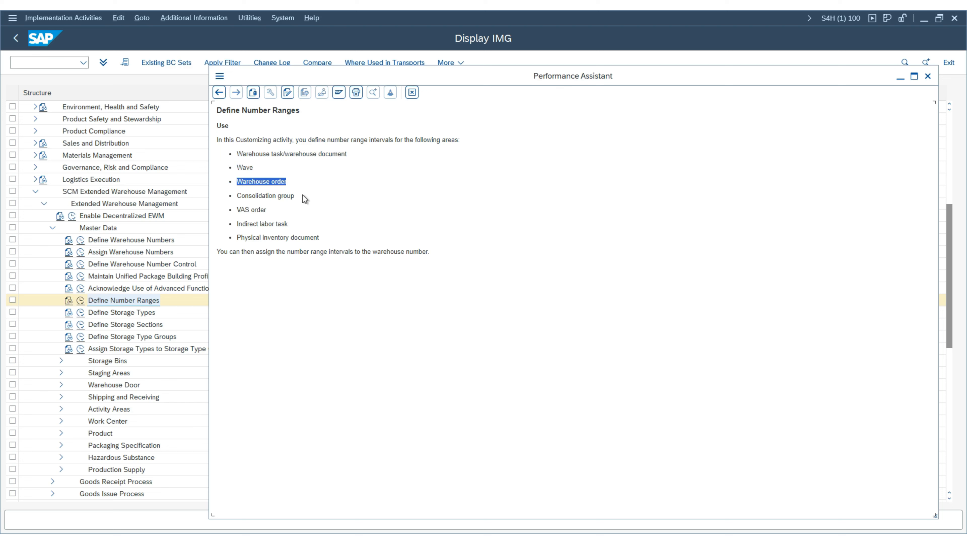
{"action": "left_click_drag", "start_coordinate": [303, 195], "coordinate": [225, 197]}
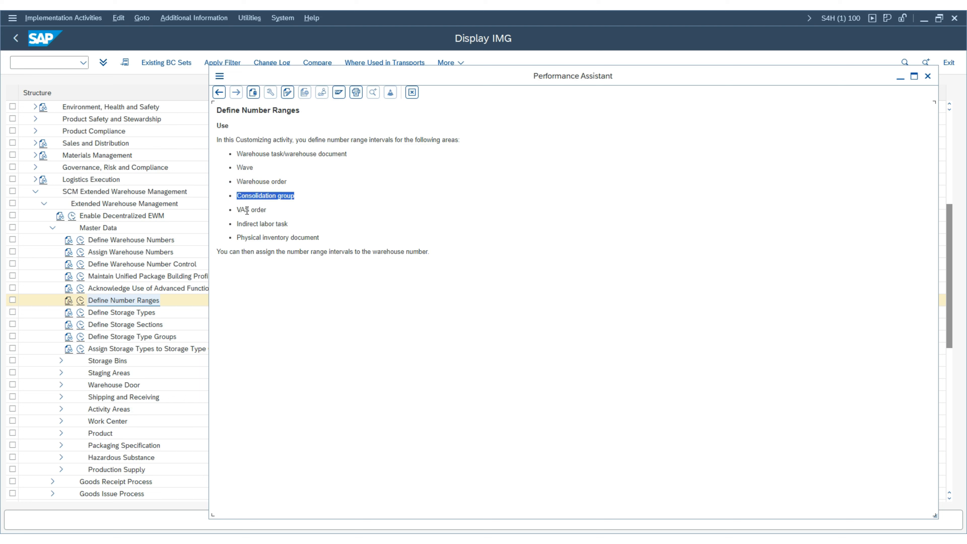
{"action": "left_click_drag", "start_coordinate": [282, 217], "coordinate": [190, 210]}
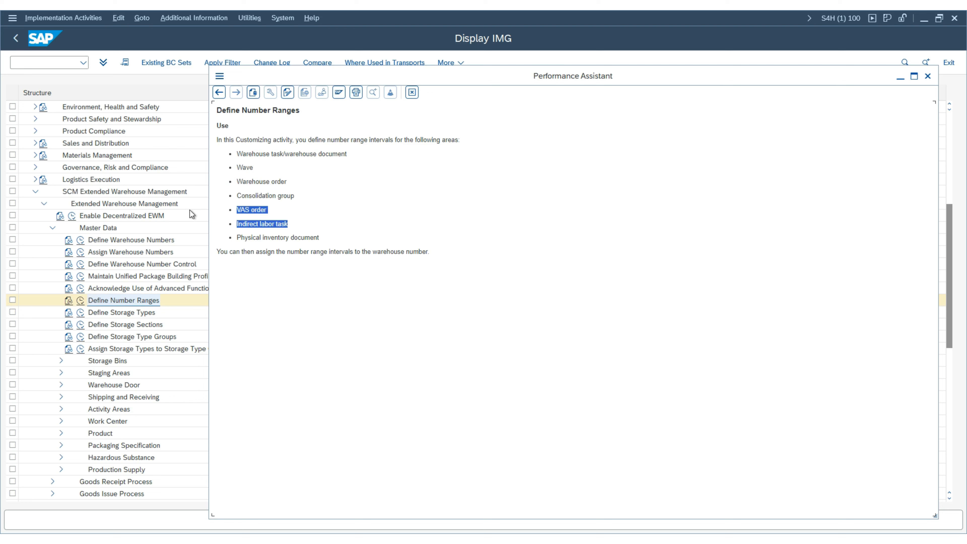
{"action": "double_click", "coordinate": [261, 209]}
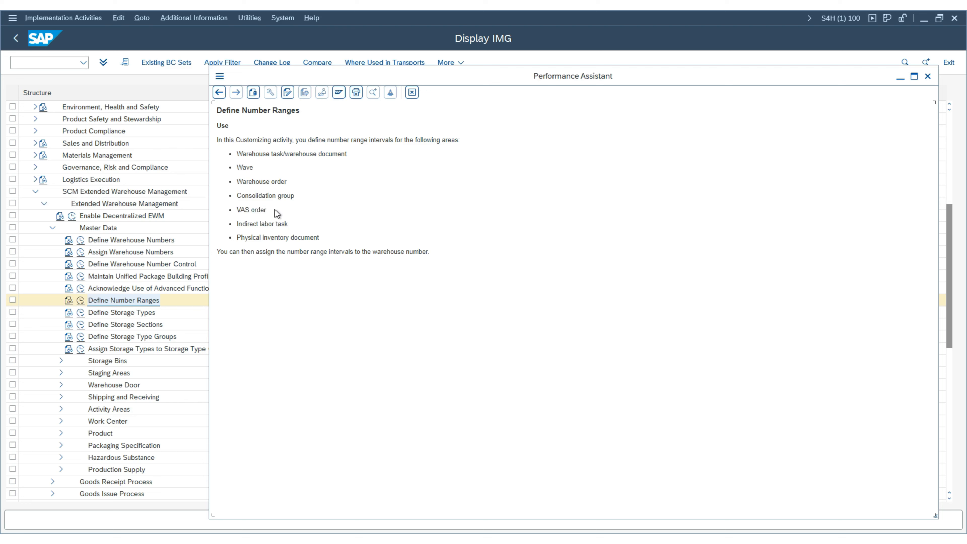
{"action": "triple_click", "coordinate": [260, 225]}
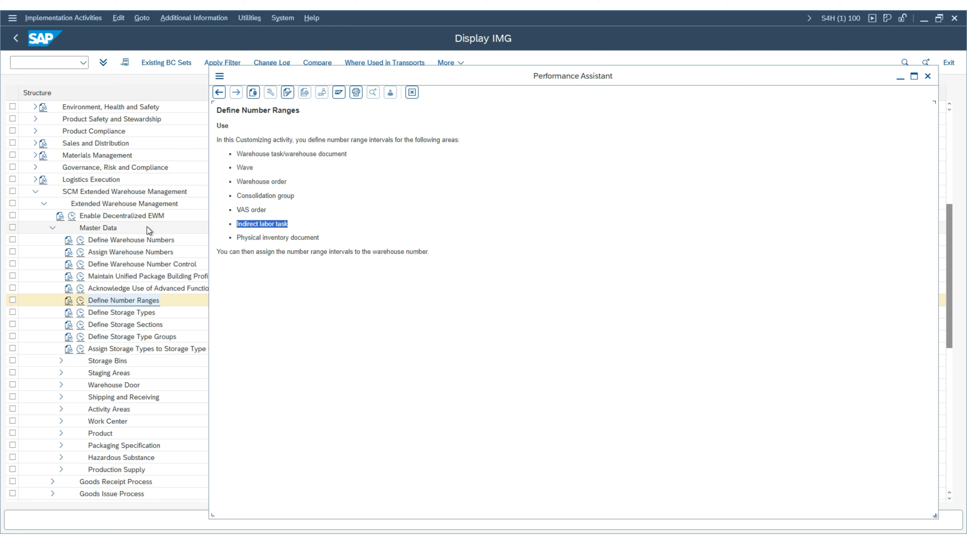
{"action": "triple_click", "coordinate": [322, 238]}
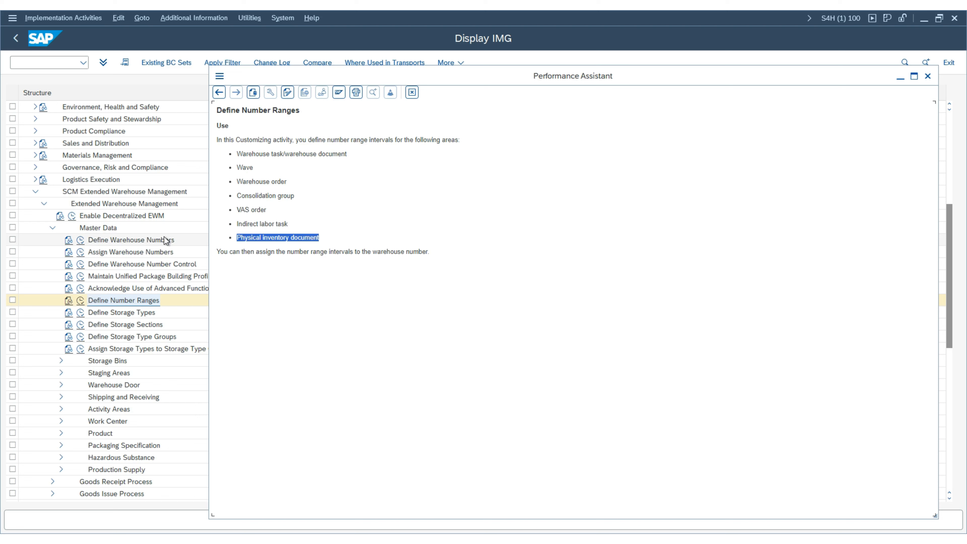
{"action": "left_click", "coordinate": [928, 76]}
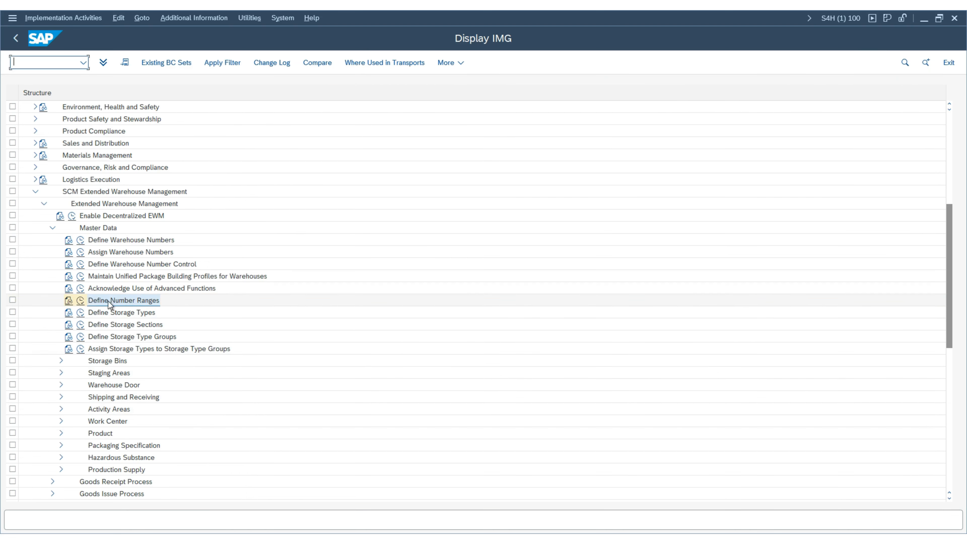
- Open Define Number Ranges under Master Data of Extended Warehouse Management and choose the activity for Warehouse Tasks/Warehouse Documents
{"action": "left_click", "coordinate": [107, 195]}
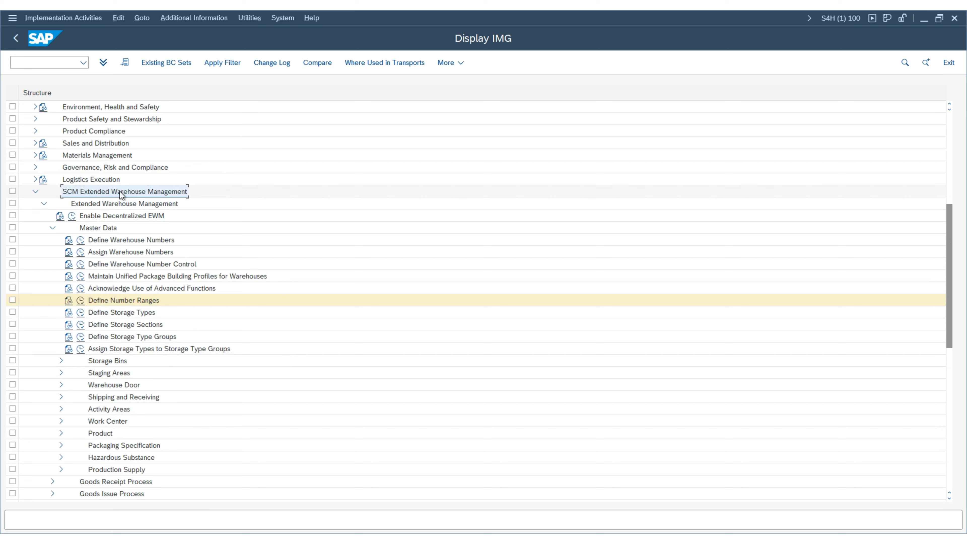
{"action": "left_click", "coordinate": [110, 204]}
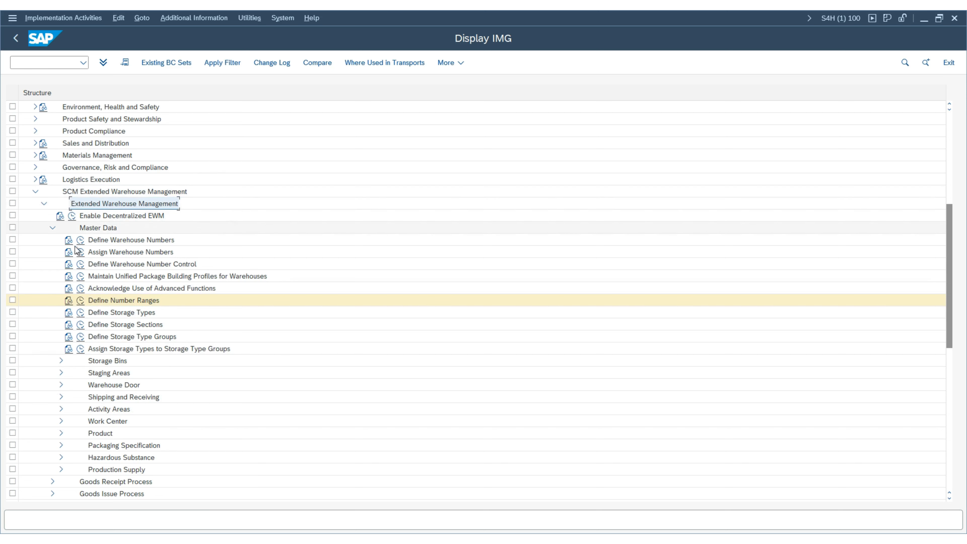
{"action": "left_click", "coordinate": [98, 228]}
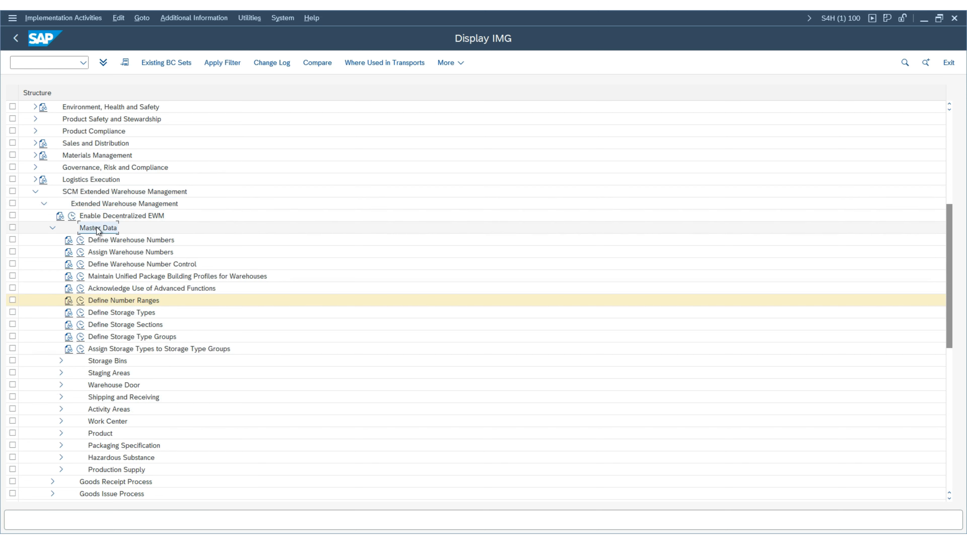
{"action": "left_click", "coordinate": [81, 301]}
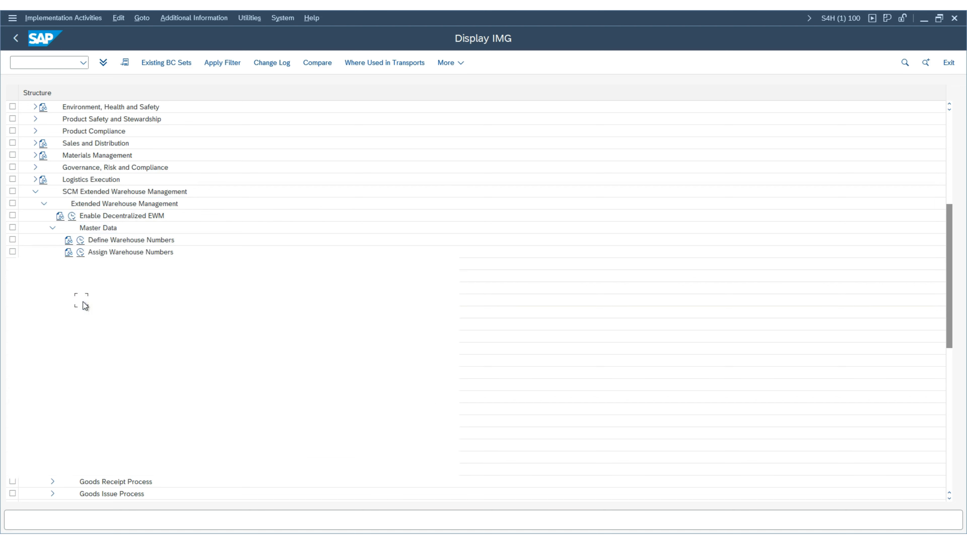
{"action": "left_click_drag", "start_coordinate": [276, 164], "coordinate": [23, 158]}
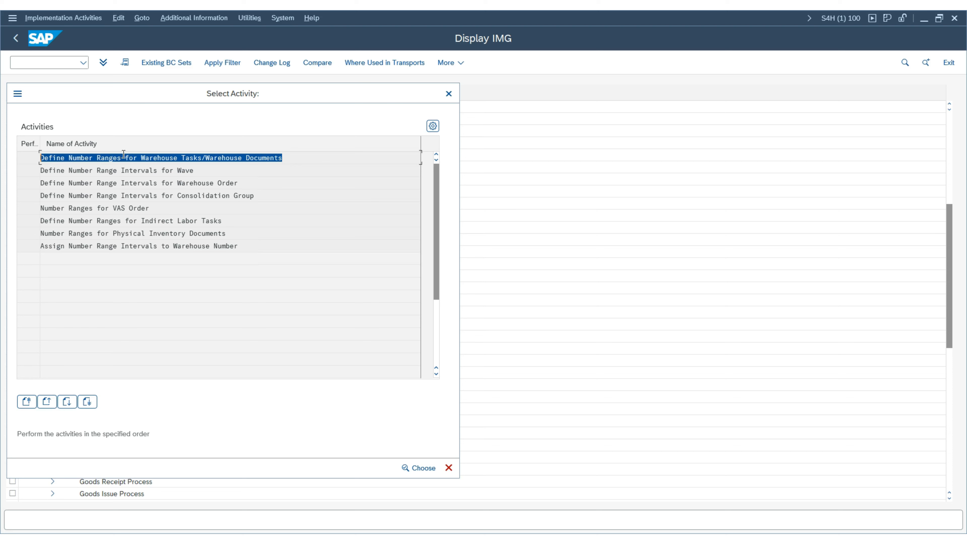
{"action": "double_click", "coordinate": [258, 158]}
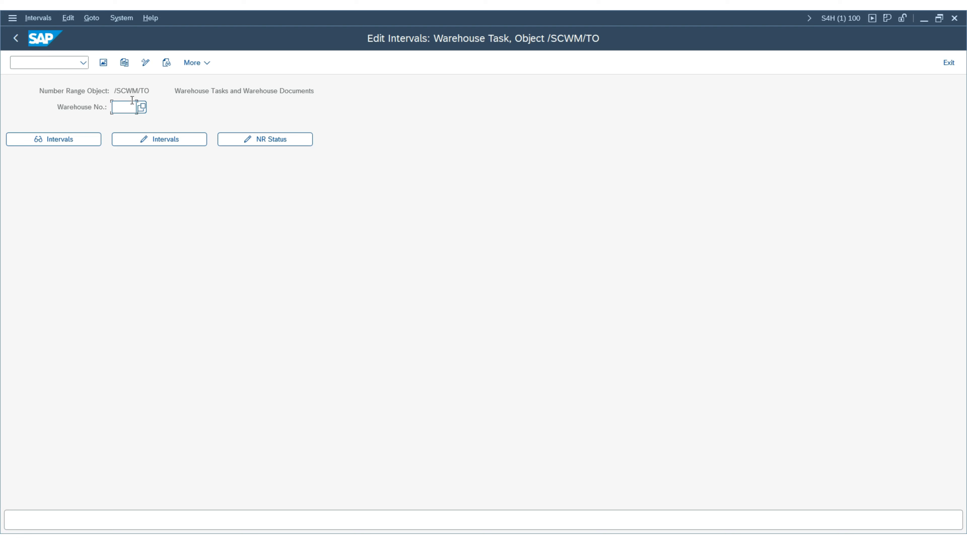
- Set the warehouse number to TEWM and open its warehouse task intervals for editing
{"action": "type", "text": "t"}
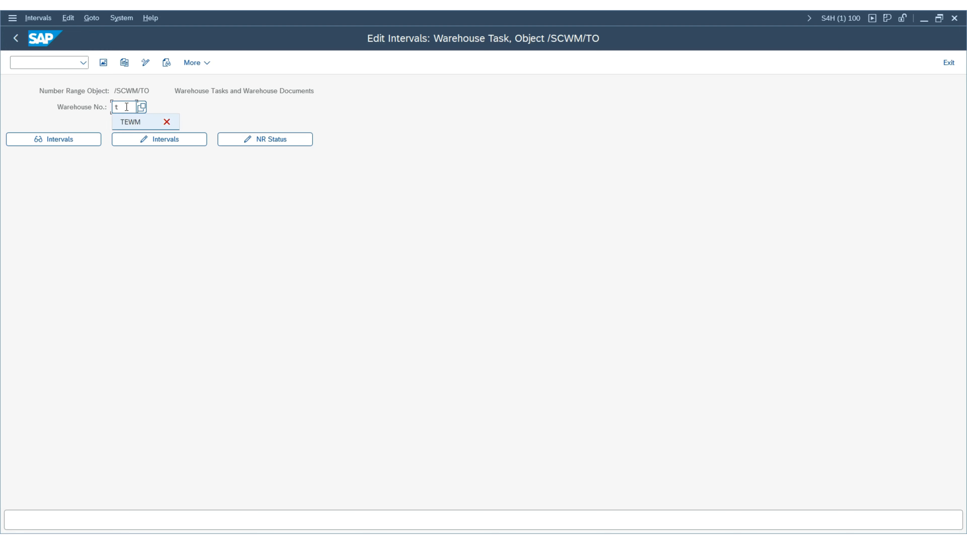
{"action": "left_click", "coordinate": [131, 122]}
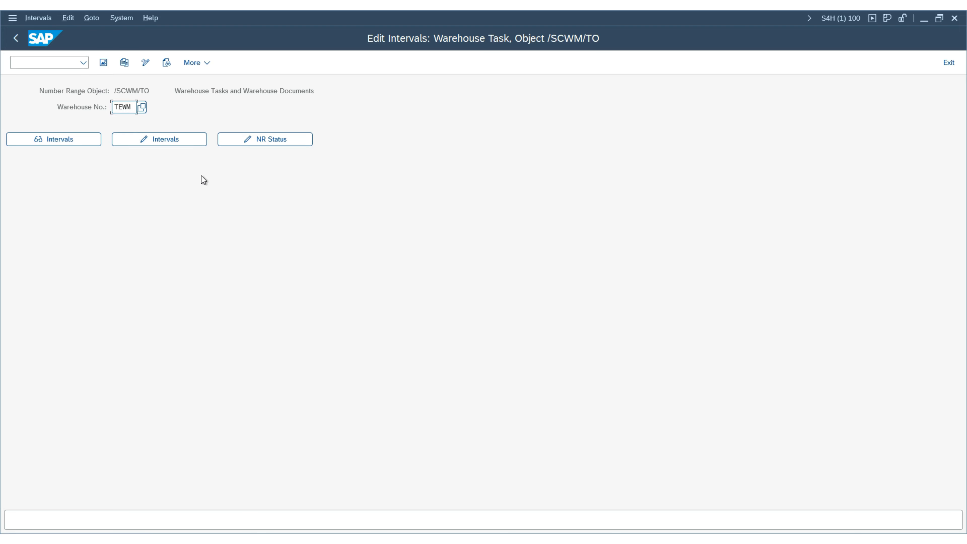
{"action": "left_click", "coordinate": [146, 140]}
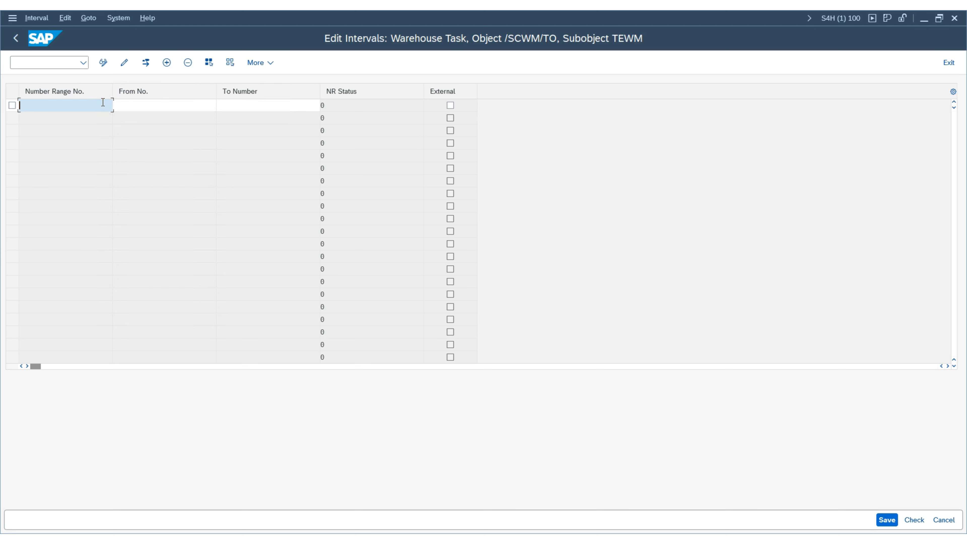
- Enter warehouse task number range T1 with an interval from 100000 to 199999
{"action": "key", "text": "Caps_Lock"}
{"action": "key", "text": "Tab"}
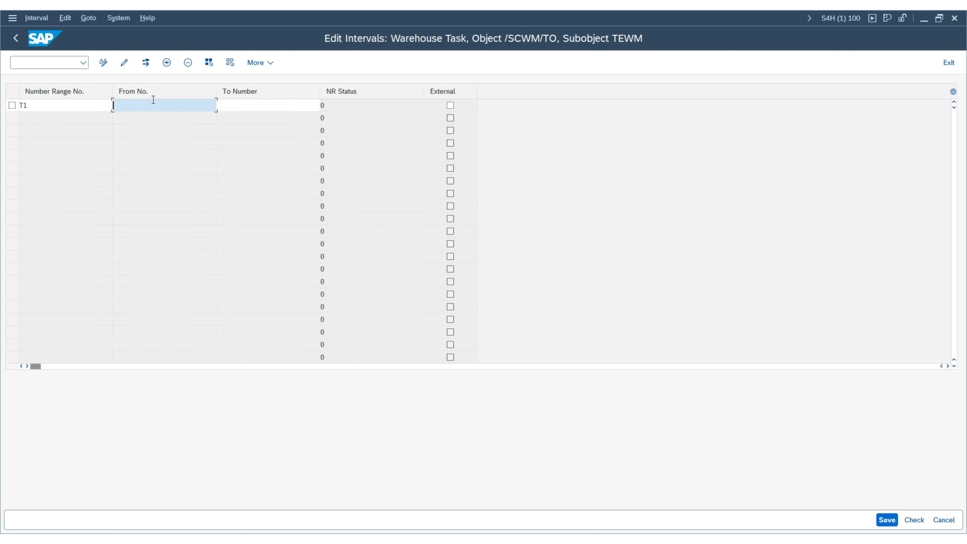
{"action": "type", "text": "100000"}
{"action": "double_click", "coordinate": [153, 99]}
{"action": "key", "text": "ctrl+c"}
{"action": "left_click", "coordinate": [277, 105]}
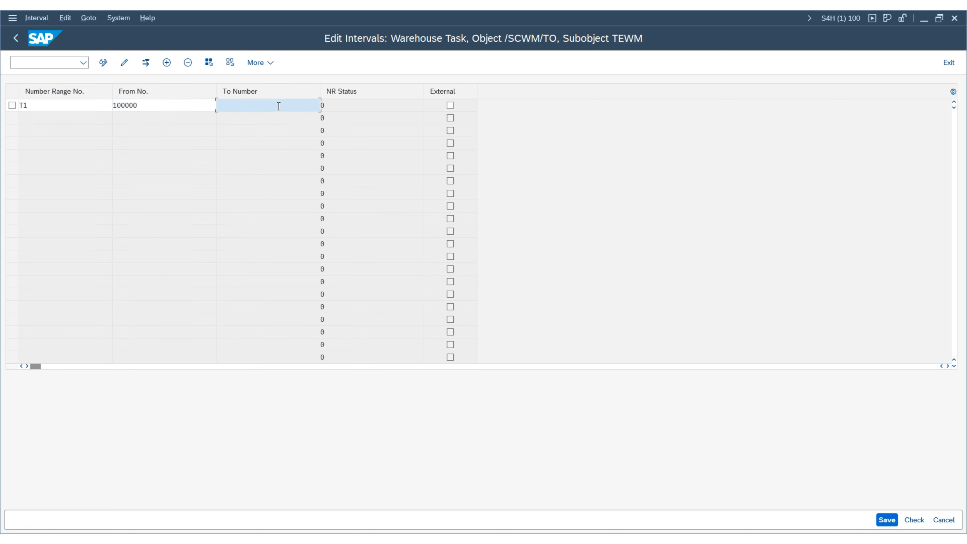
{"action": "key", "text": "ctrl+v"}
{"action": "key", "text": "BackSpace"}
{"action": "key", "text": "BackSpace"}
{"action": "key", "text": "BackSpace"}
{"action": "key", "text": "Return"}
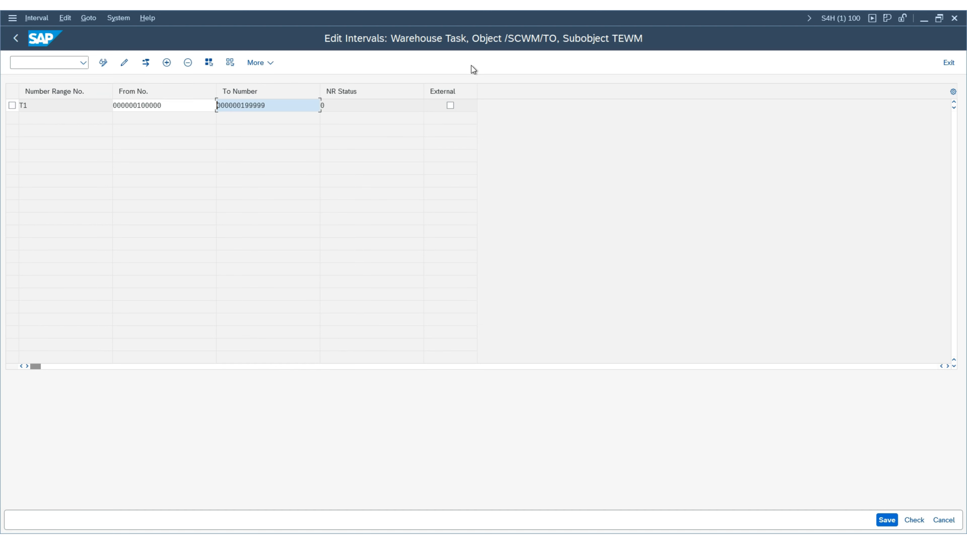
- Save the warehouse task interval with internal numbering, acknowledge the transport notice and leave the interval editor
{"action": "left_click", "coordinate": [451, 106]}
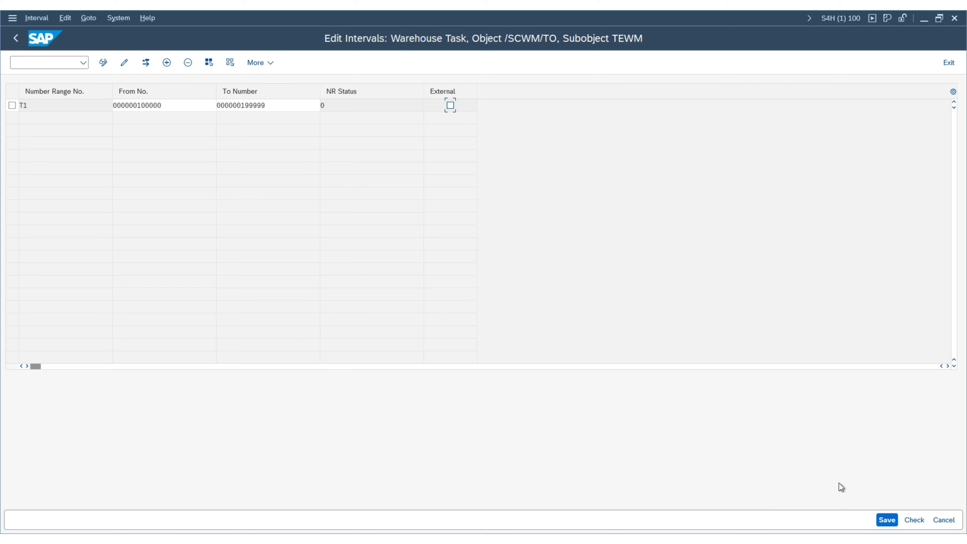
{"action": "left_click", "coordinate": [883, 521]}
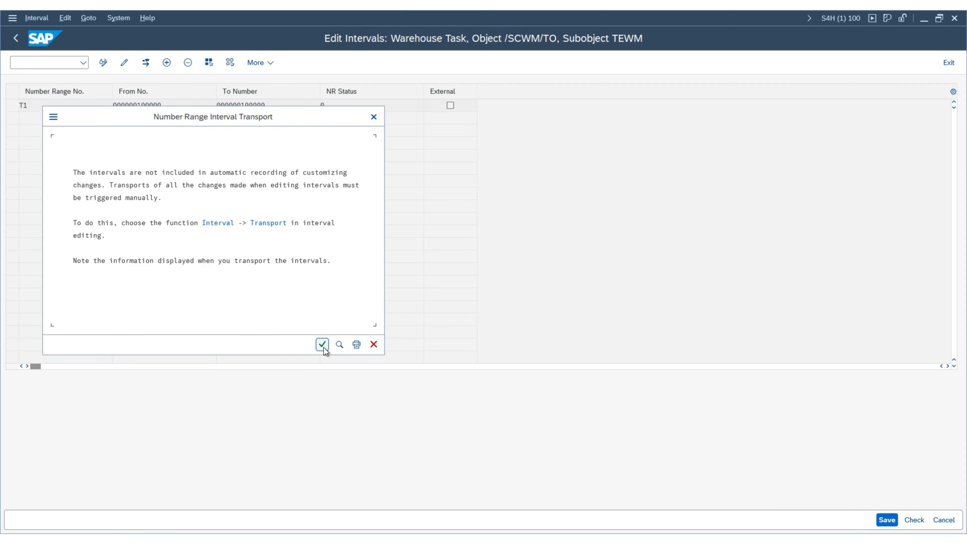
{"action": "left_click", "coordinate": [321, 344]}
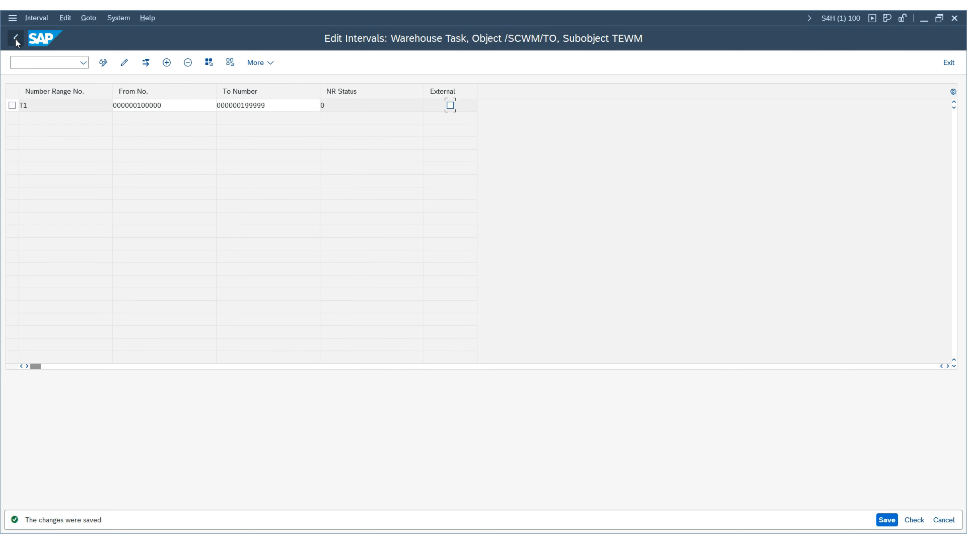
{"action": "left_click", "coordinate": [16, 39]}
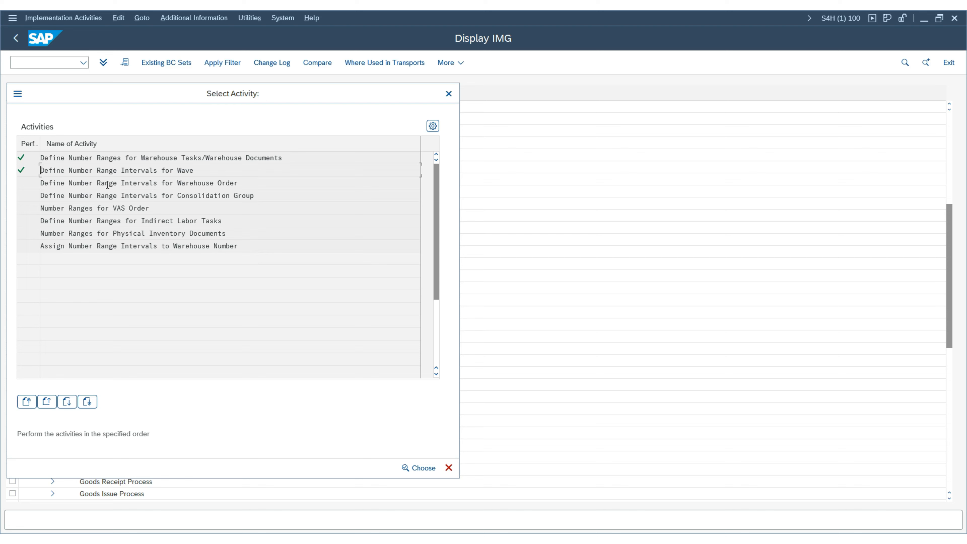
- Open Define Number Range Intervals for Warehouse Order and edit the intervals of warehouse number TEWM
{"action": "double_click", "coordinate": [78, 183]}
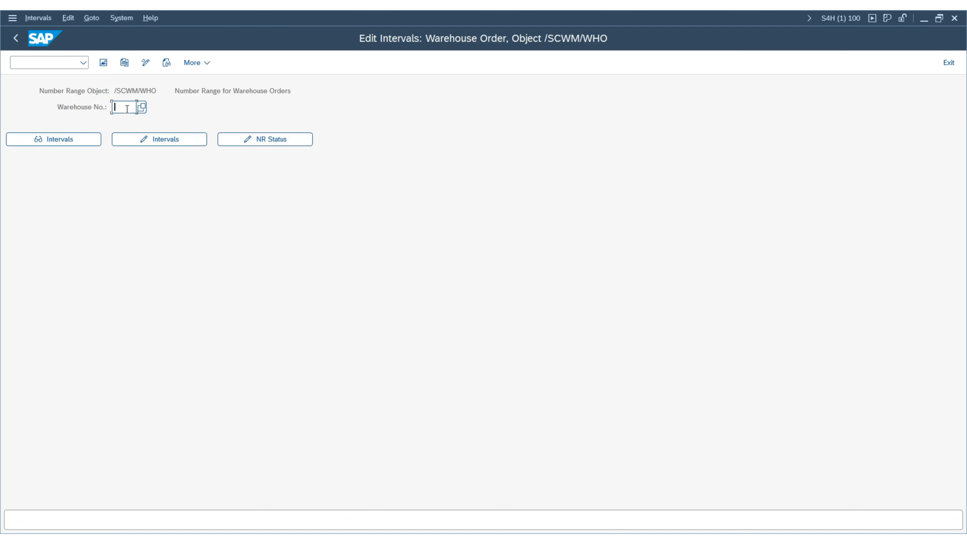
{"action": "type", "text": "T"}
{"action": "left_click", "coordinate": [125, 121]}
{"action": "left_click", "coordinate": [148, 141]}
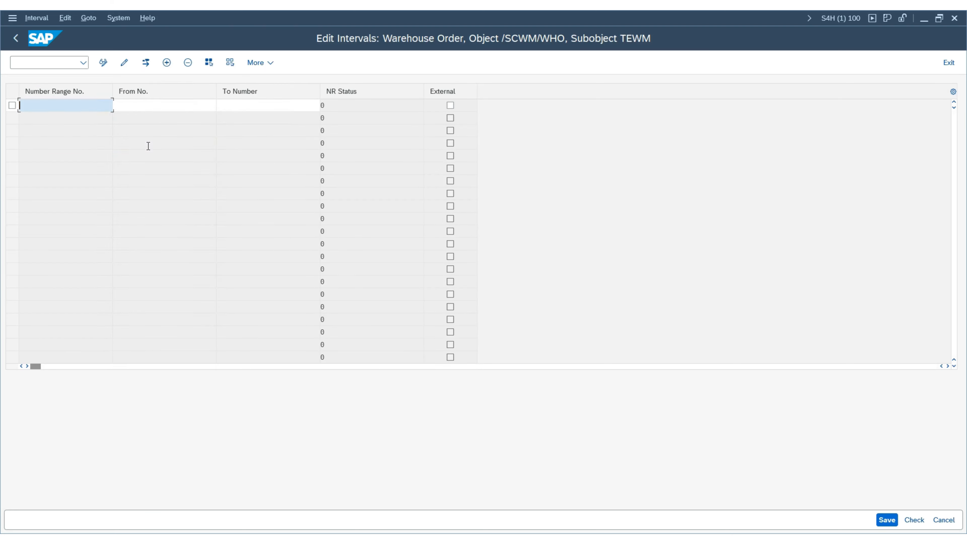
- Enter warehouse order number range T1 with an interval from 100000 to 199999
{"action": "type", "text": "T"}
{"action": "left_click", "coordinate": [139, 119]}
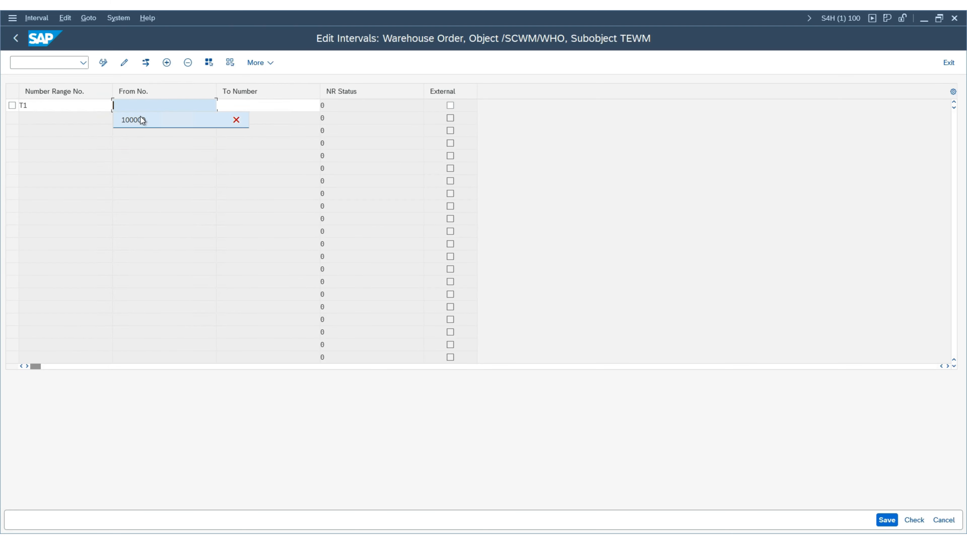
{"action": "key", "text": "Tab"}
{"action": "key", "text": "Down"}
{"action": "key", "text": "Return"}
{"action": "key", "text": "Return"}
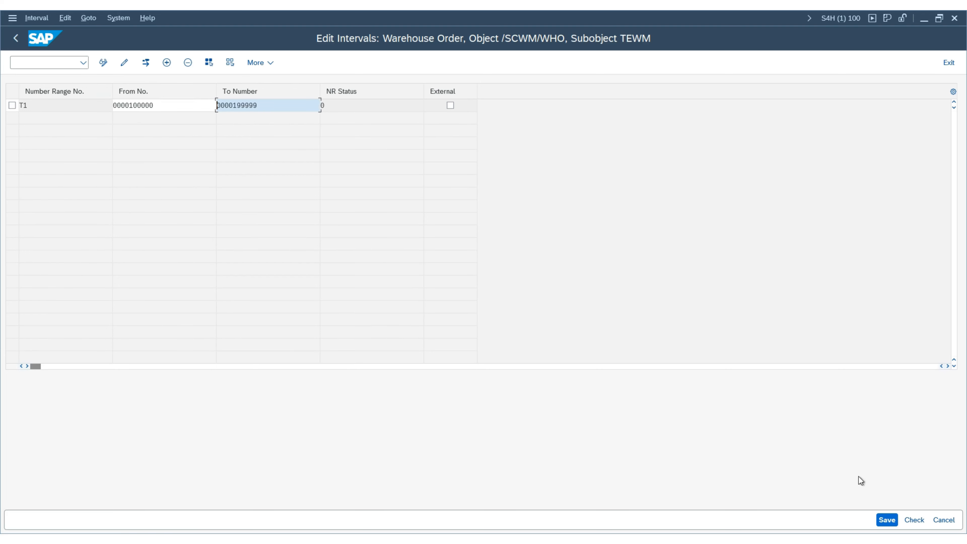
- Save the warehouse order interval, acknowledge the transport notice and leave the interval editor
{"action": "left_click", "coordinate": [886, 520]}
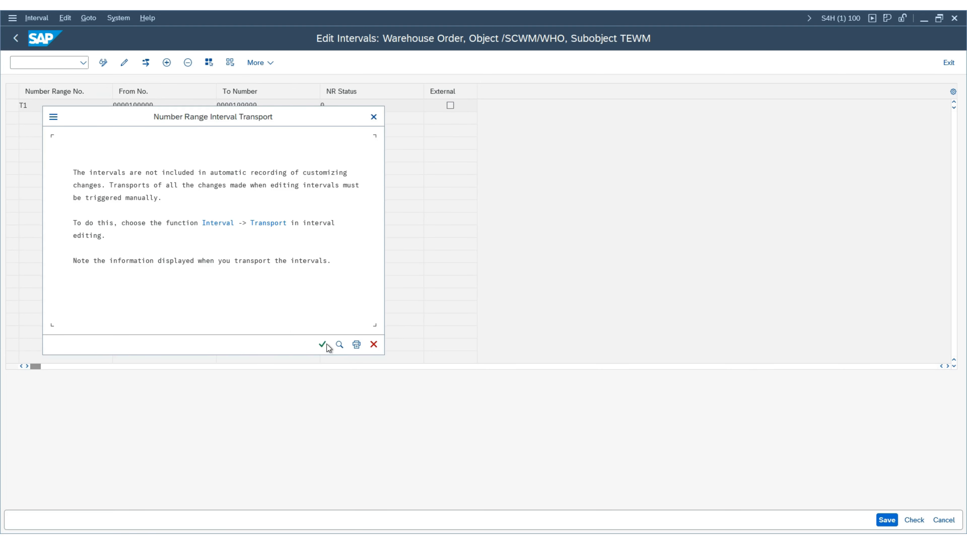
{"action": "left_click", "coordinate": [324, 344]}
{"action": "left_click", "coordinate": [17, 37]}
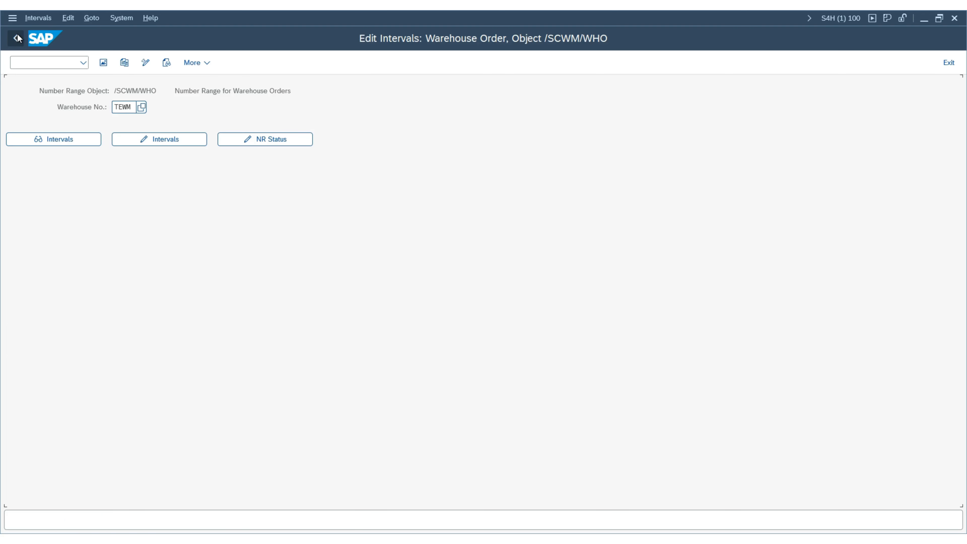
- Open Define Number Range Intervals for Consolidation Group and edit the intervals of warehouse number TEWM
{"action": "double_click", "coordinate": [79, 194]}
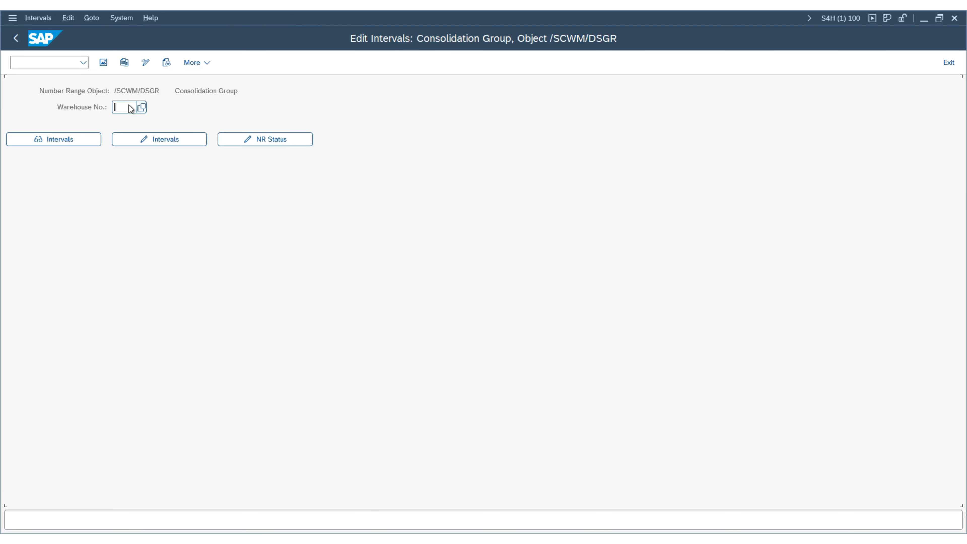
{"action": "type", "text": "TEWM"}
{"action": "left_click", "coordinate": [157, 139]}
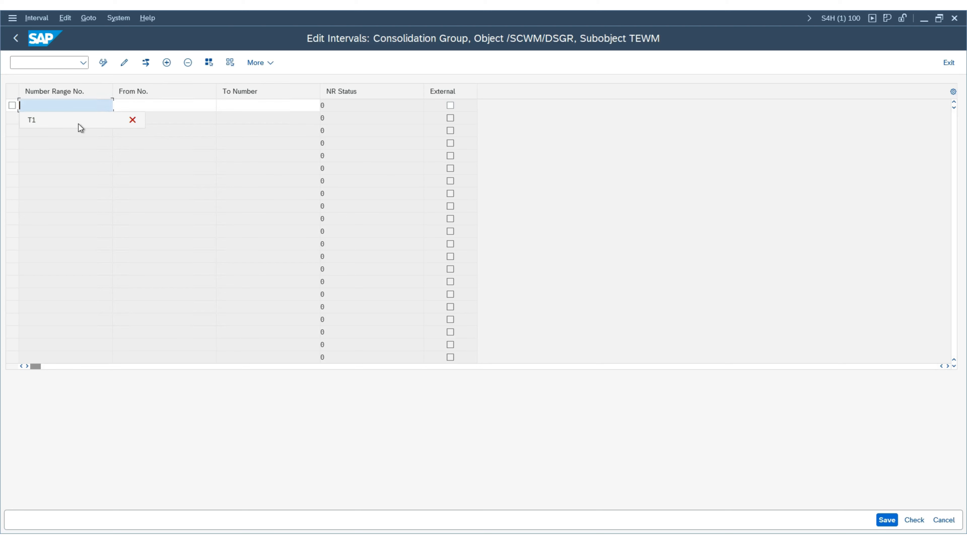
- Enter consolidation group number range T1 with an interval from 100000 to 199999
{"action": "key", "text": "Down"}
{"action": "key", "text": "Return"}
{"action": "key", "text": "Tab"}
{"action": "key", "text": "Down"}
{"action": "key", "text": "Return"}
{"action": "key", "text": "Tab"}
{"action": "key", "text": "Down"}
{"action": "key", "text": "Return"}
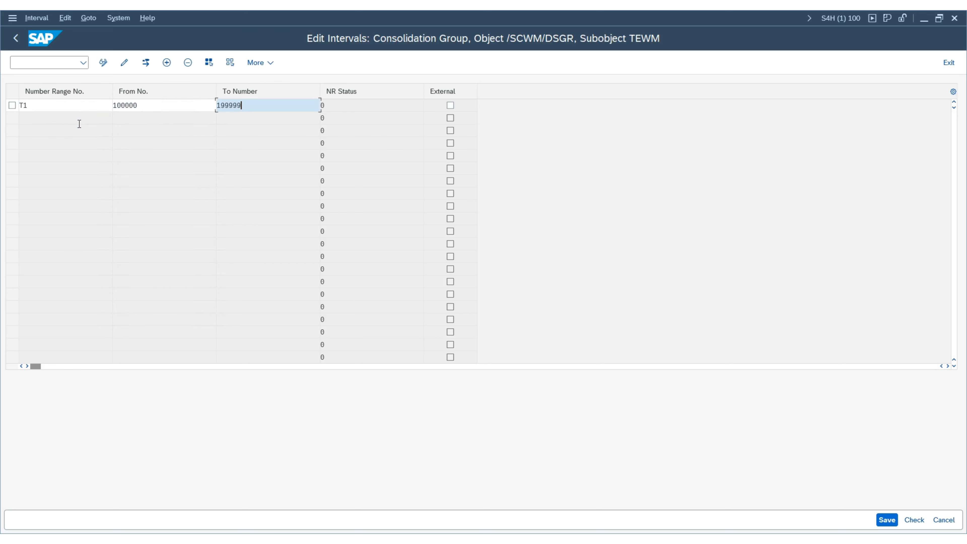
- Save the consolidation group interval, acknowledge the transport notice and return to the activity list
{"action": "left_click", "coordinate": [887, 520]}
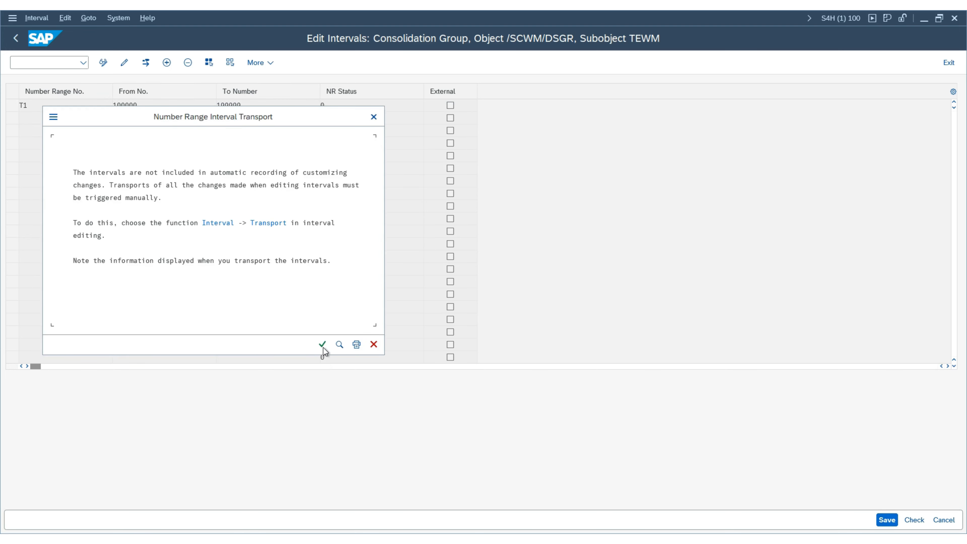
{"action": "left_click", "coordinate": [323, 345]}
{"action": "left_click", "coordinate": [19, 38]}
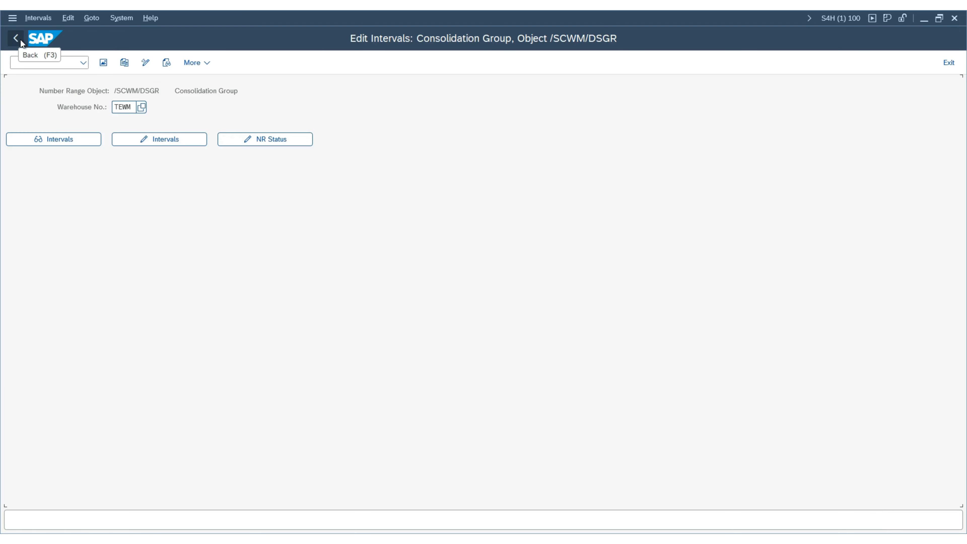
{"action": "left_click", "coordinate": [20, 39]}
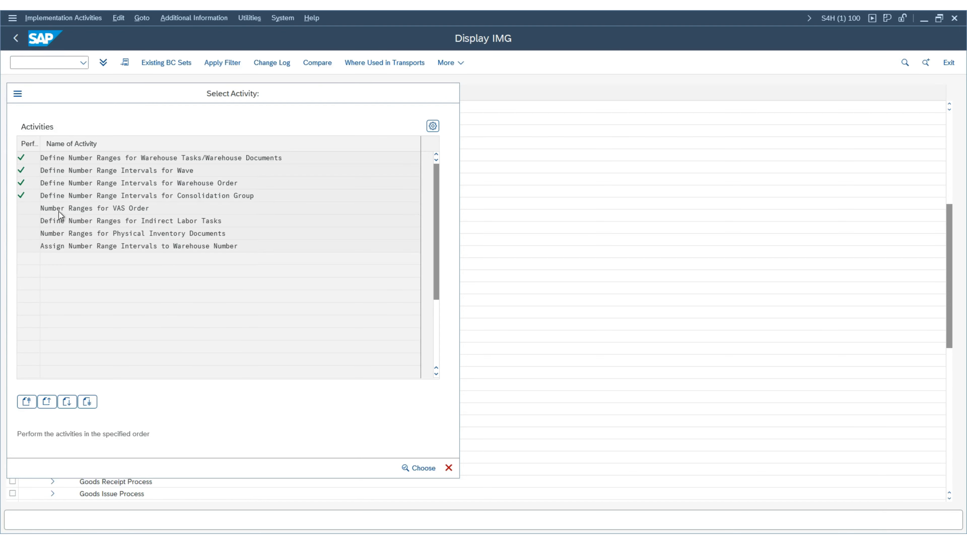
- Open Number Ranges for VAS Order and edit the intervals of warehouse number TEWM
{"action": "double_click", "coordinate": [59, 210]}
{"action": "type", "text": "TEAM"}
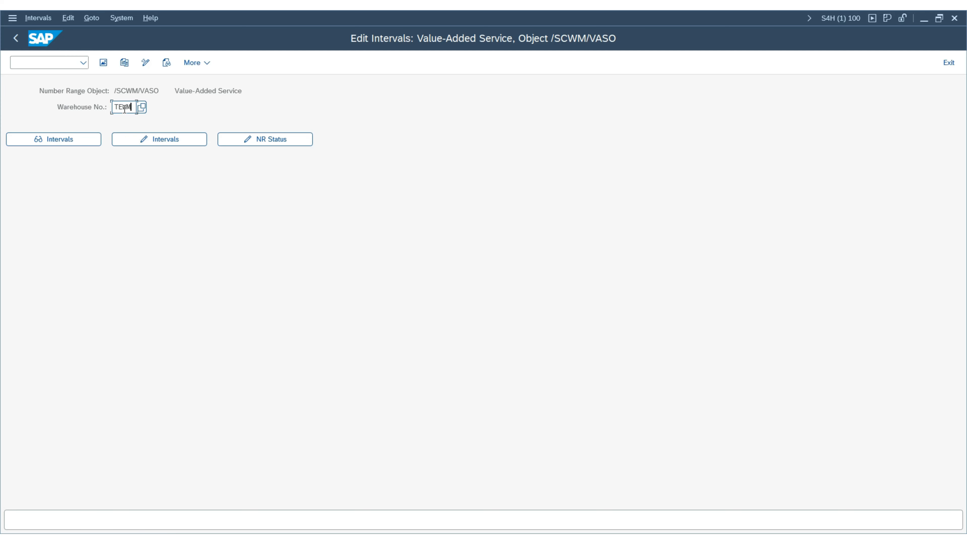
{"action": "left_click", "coordinate": [181, 139]}
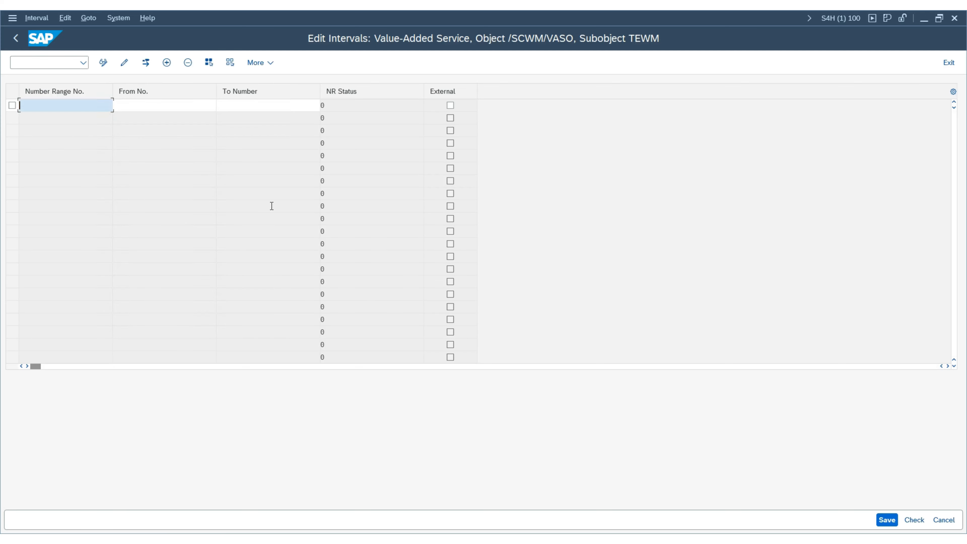
- Enter value-added service number range T1 with an interval from 100000 to 199999
{"action": "type", "text": "T1"}
{"action": "key", "text": "Tab"}
{"action": "type", "text": "100000"}
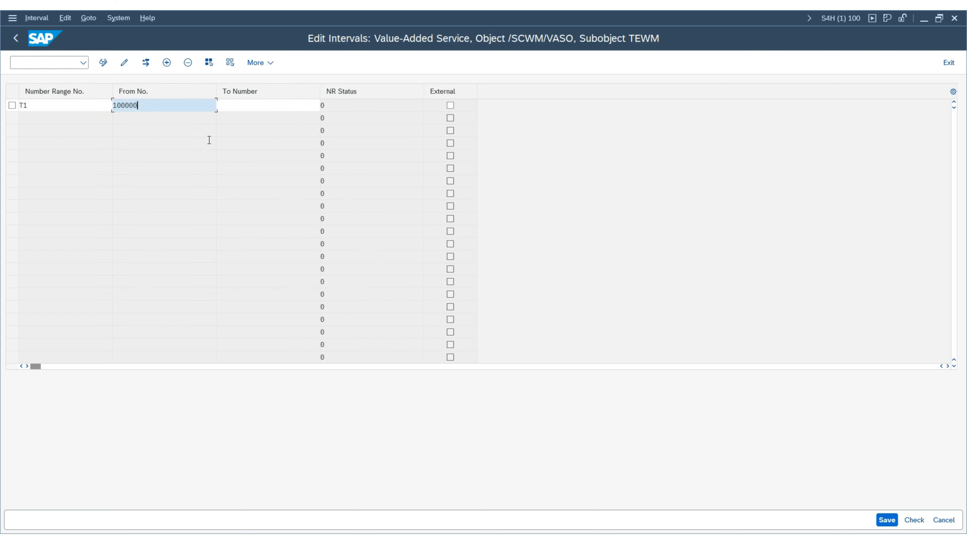
{"action": "key", "text": "Tab"}
{"action": "type", "text": "199999"}
- Save the value-added service interval, acknowledge the transport notice and return to the activity list
{"action": "left_click", "coordinate": [886, 520]}
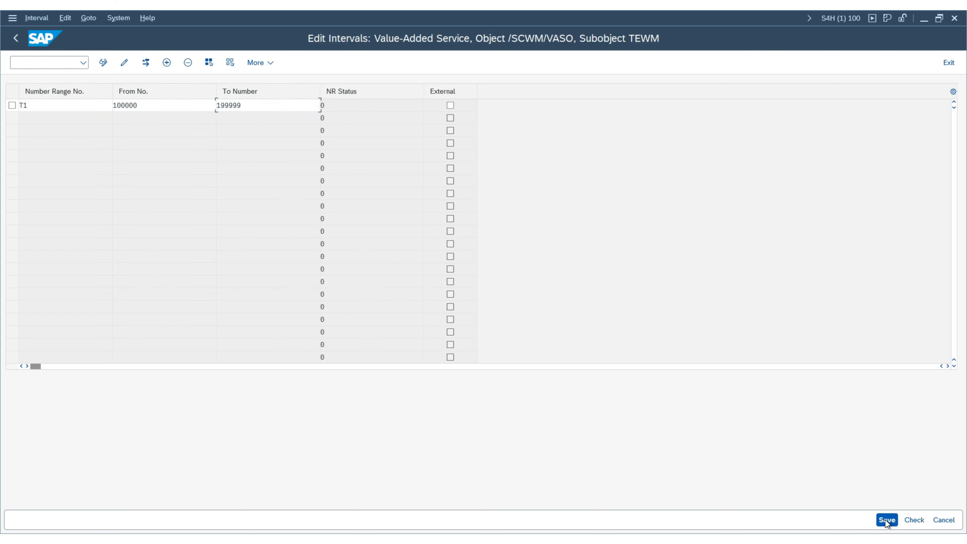
{"action": "left_click", "coordinate": [322, 344]}
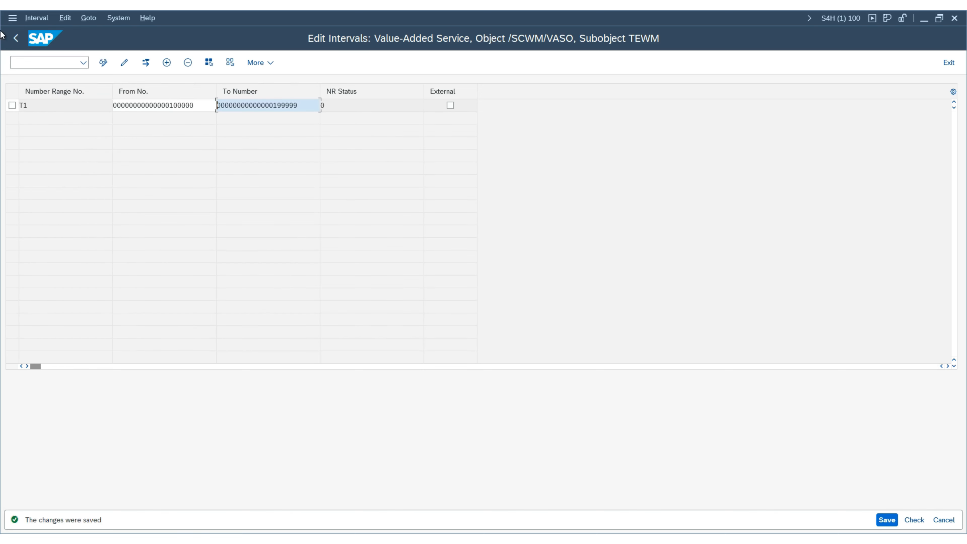
{"action": "left_click", "coordinate": [17, 39]}
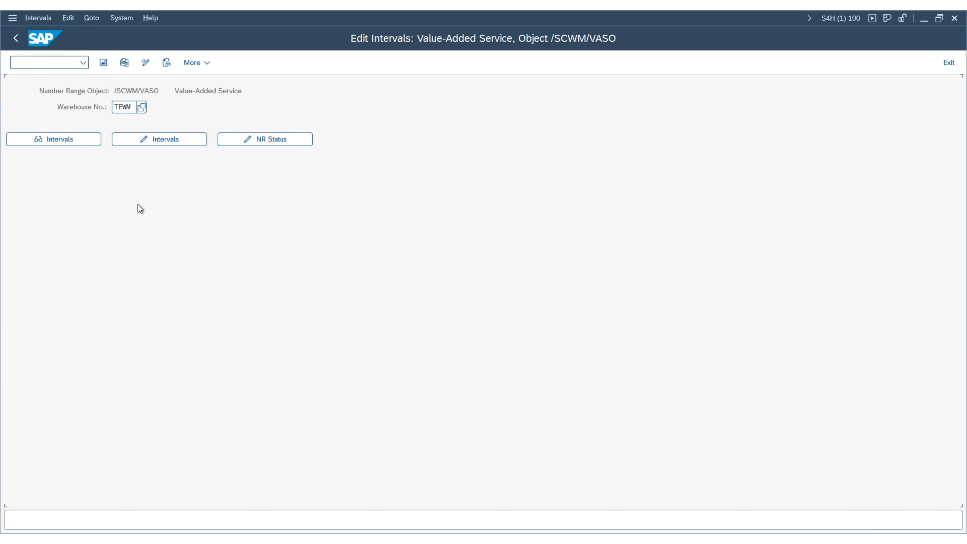
{"action": "left_click", "coordinate": [15, 38]}
- Open Define Number Ranges for Indirect Labor Tasks and edit the intervals of warehouse number TEWM
{"action": "double_click", "coordinate": [93, 221]}
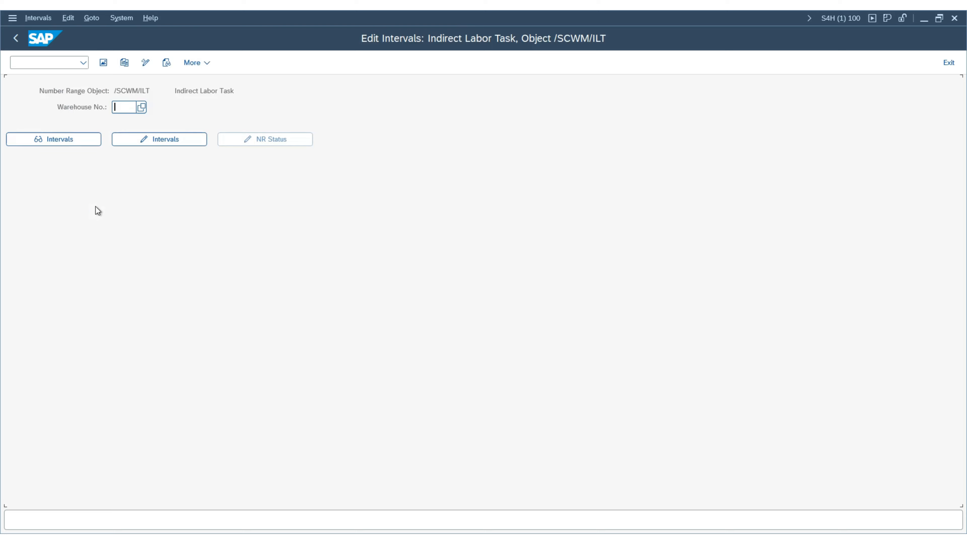
{"action": "type", "text": "TEWM"}
{"action": "key", "text": "Tab"}
{"action": "left_click", "coordinate": [177, 140]}
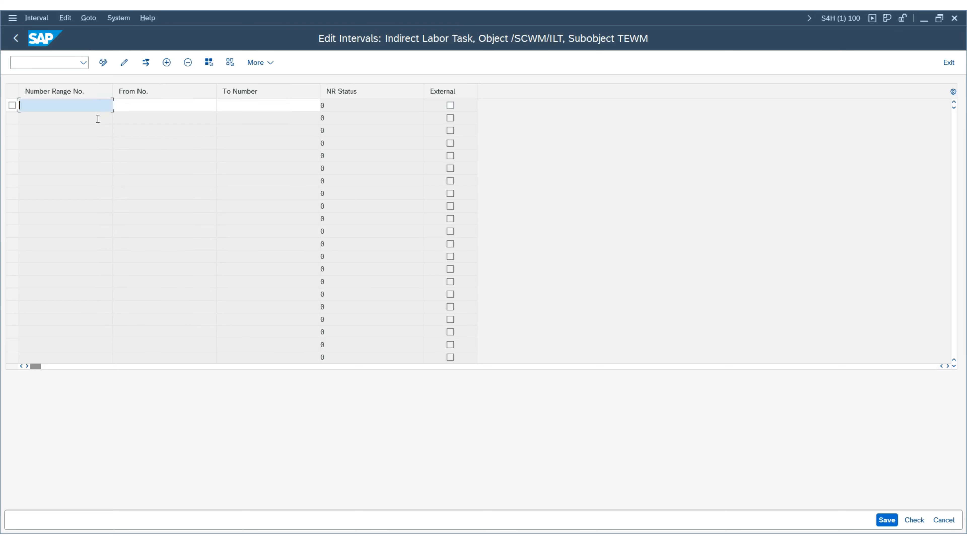
- Enter indirect labor task number range T1 with an interval from 100000 to 199999
{"action": "type", "text": "T1"}
{"action": "key", "text": "Tab"}
{"action": "type", "text": "100000"}
{"action": "key", "text": "Tab"}
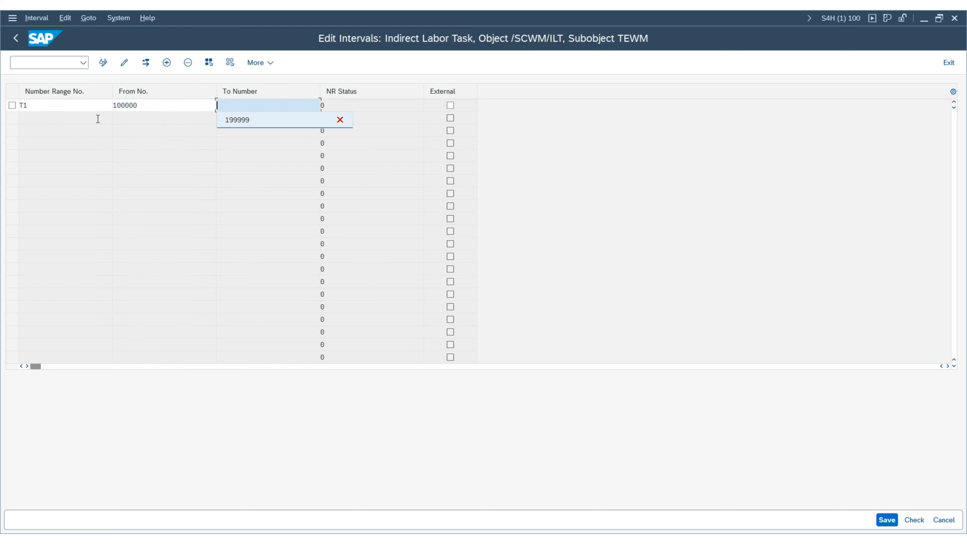
{"action": "type", "text": "199999"}
- Save the indirect labor task interval, acknowledge the transport notice and return to the activity list
{"action": "left_click", "coordinate": [886, 519]}
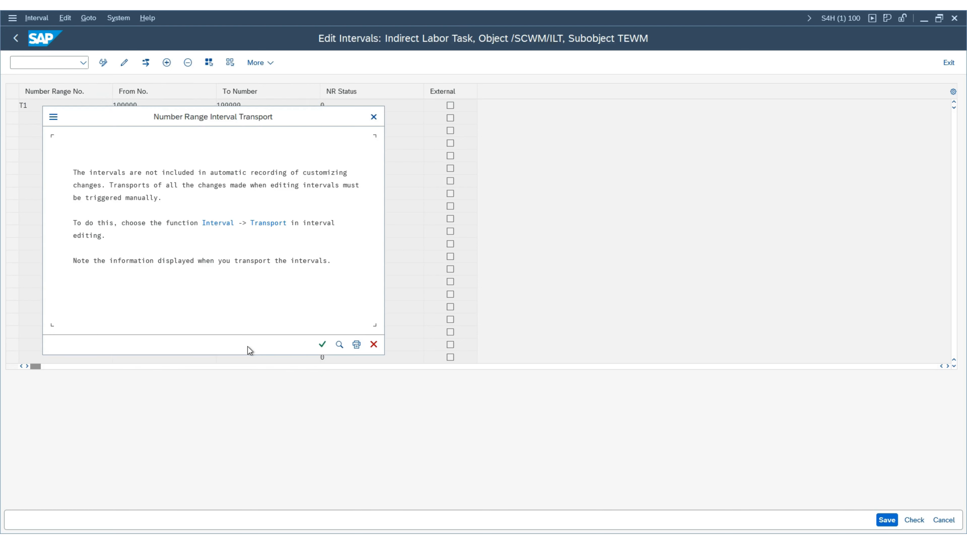
{"action": "left_click", "coordinate": [323, 344]}
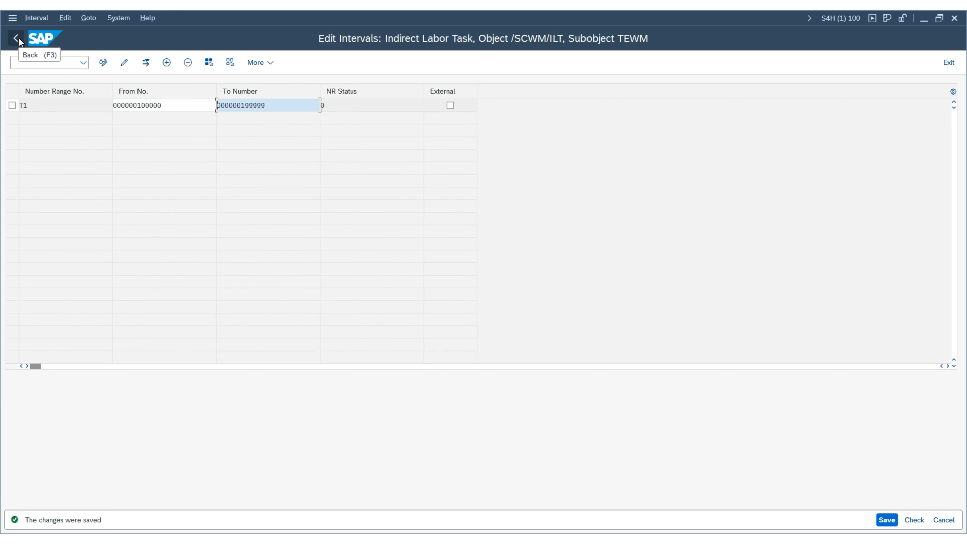
{"action": "left_click", "coordinate": [890, 518]}
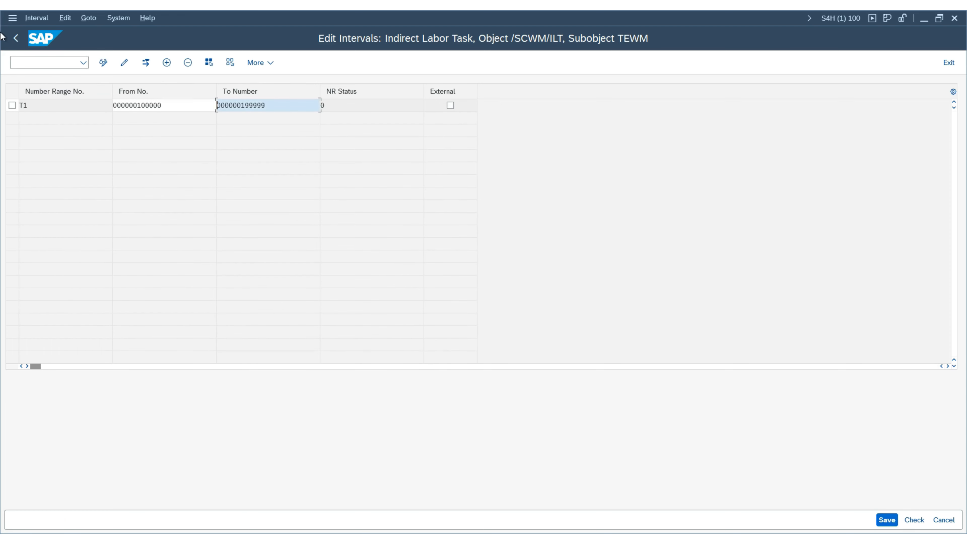
{"action": "left_click", "coordinate": [17, 37]}
{"action": "left_click", "coordinate": [18, 36]}
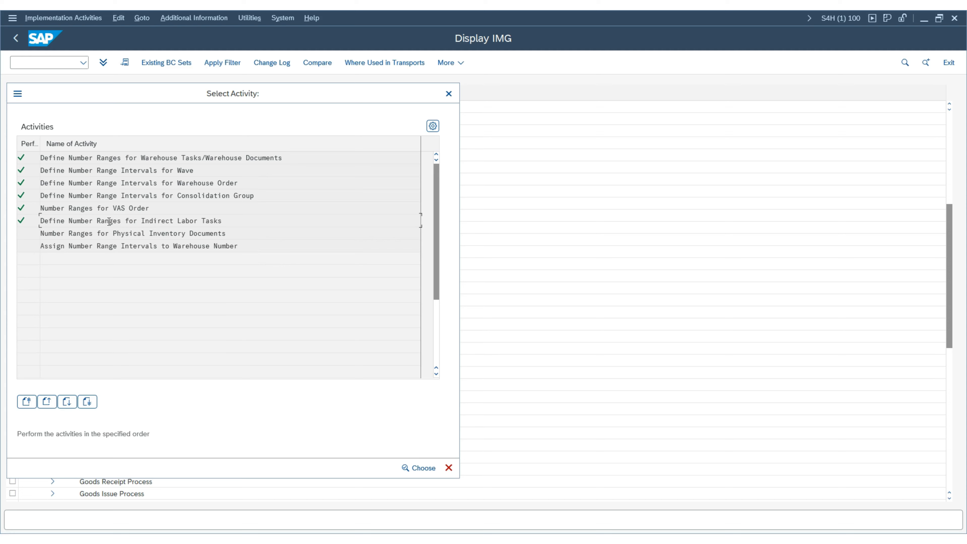
- Open Number Ranges for Physical Inventory Documents for warehouse TEWM and enter range T1 for year 2024 from 100000 to 199999
{"action": "double_click", "coordinate": [70, 233]}
{"action": "type", "text": "TEWM"}
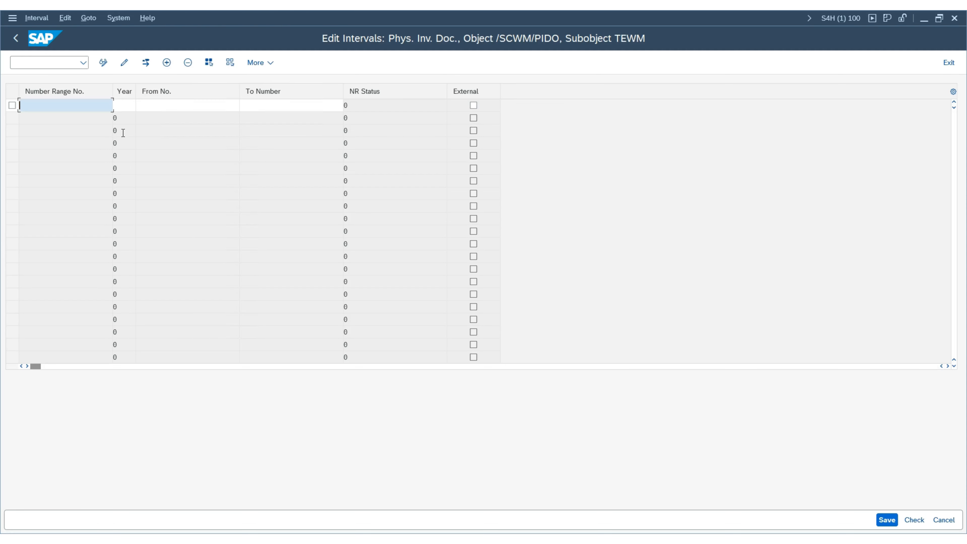
{"action": "type", "text": "T1"}
{"action": "key", "text": "Tab"}
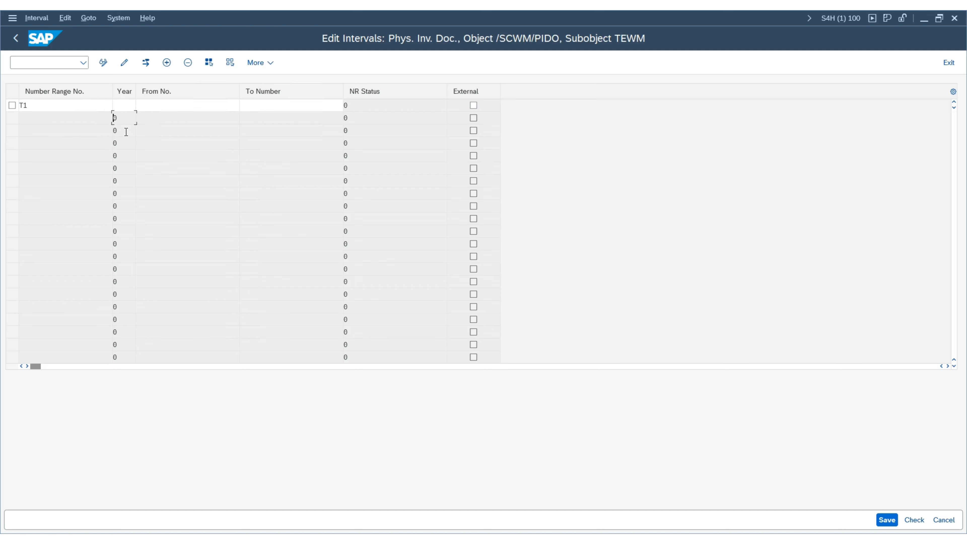
{"action": "key", "text": "Tab"}
{"action": "type", "text": "100000"}
{"action": "key", "text": "Tab"}
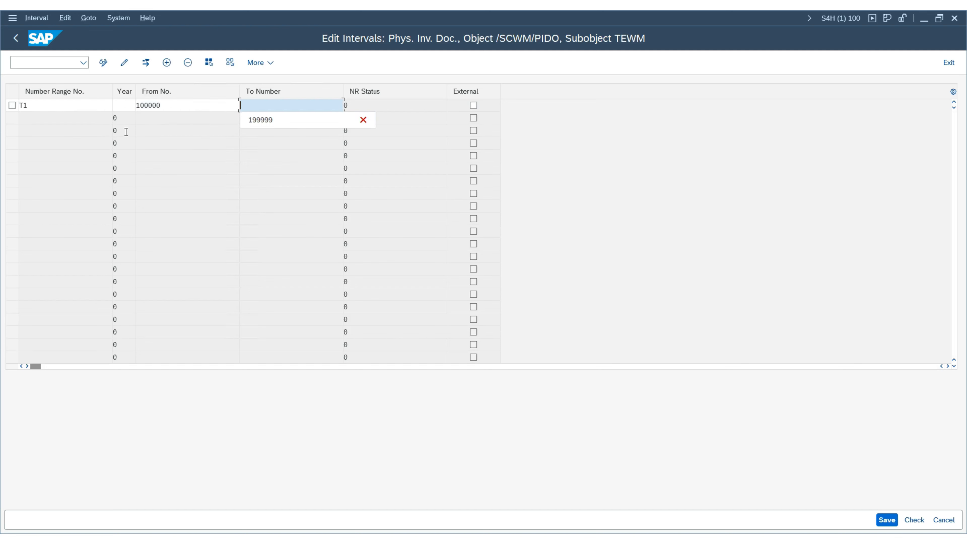
{"action": "type", "text": "199999"}
{"action": "key", "text": "shift+Tab"}
{"action": "key", "text": "shift+Tab"}
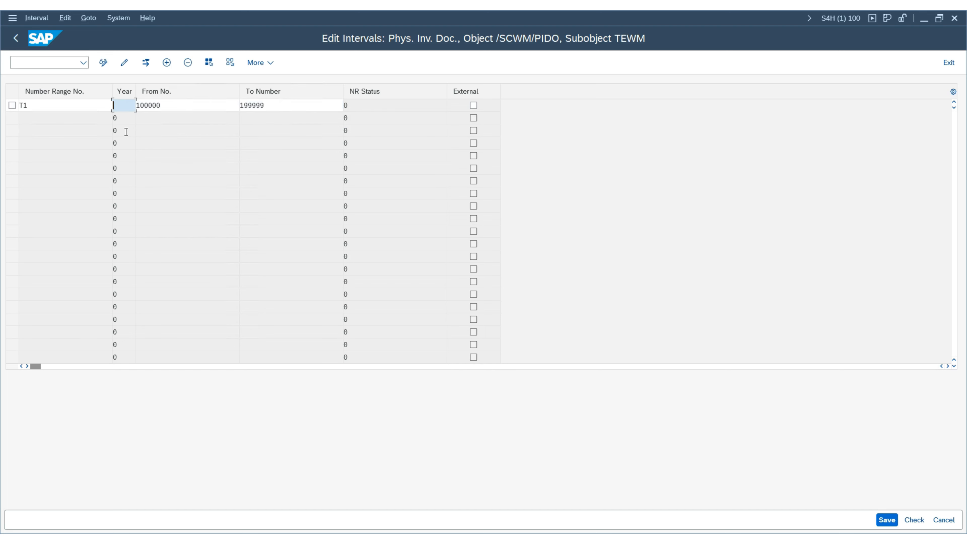
{"action": "type", "text": "2024"}
{"action": "key", "text": "Return"}
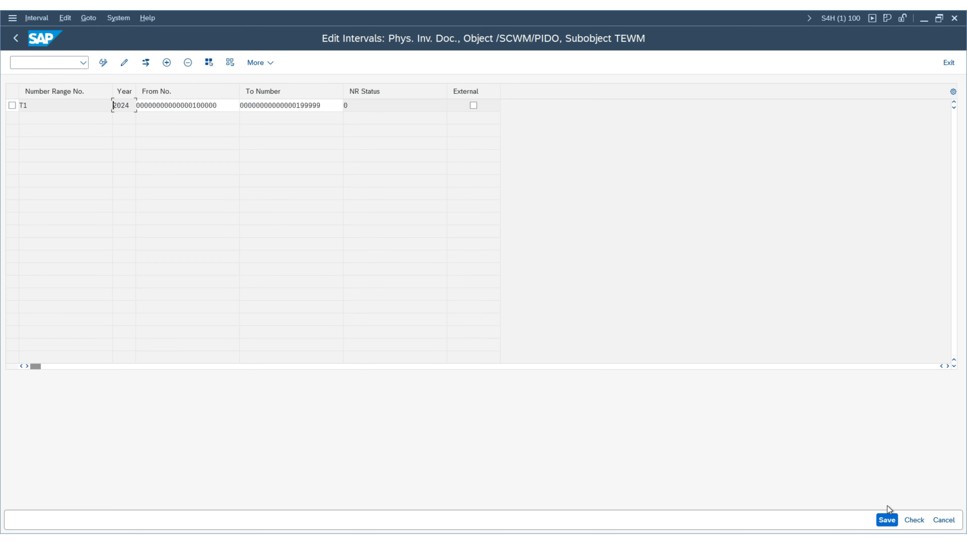
- Save the physical inventory document interval, acknowledge the transport notice and return to the activity list
{"action": "left_click", "coordinate": [887, 520]}
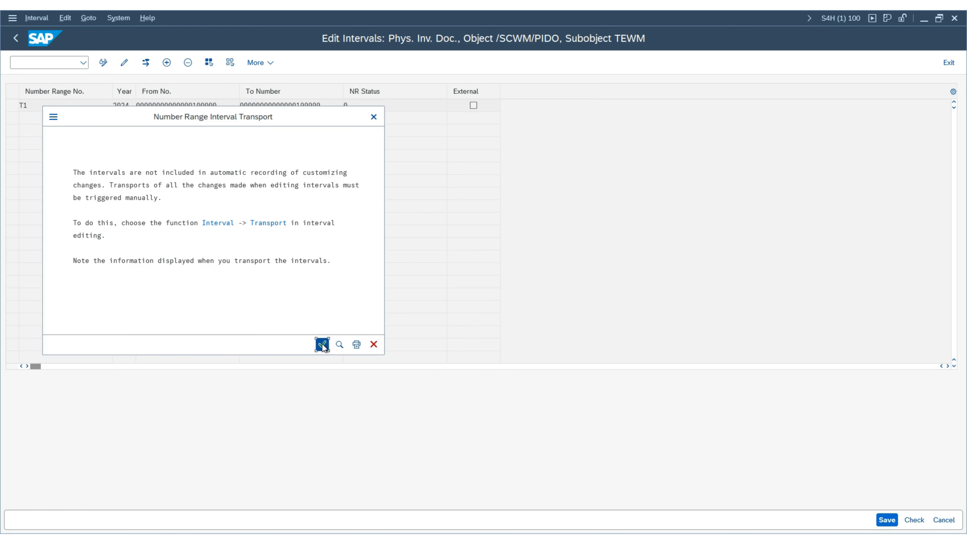
{"action": "left_click", "coordinate": [322, 344]}
{"action": "left_click", "coordinate": [16, 38]}
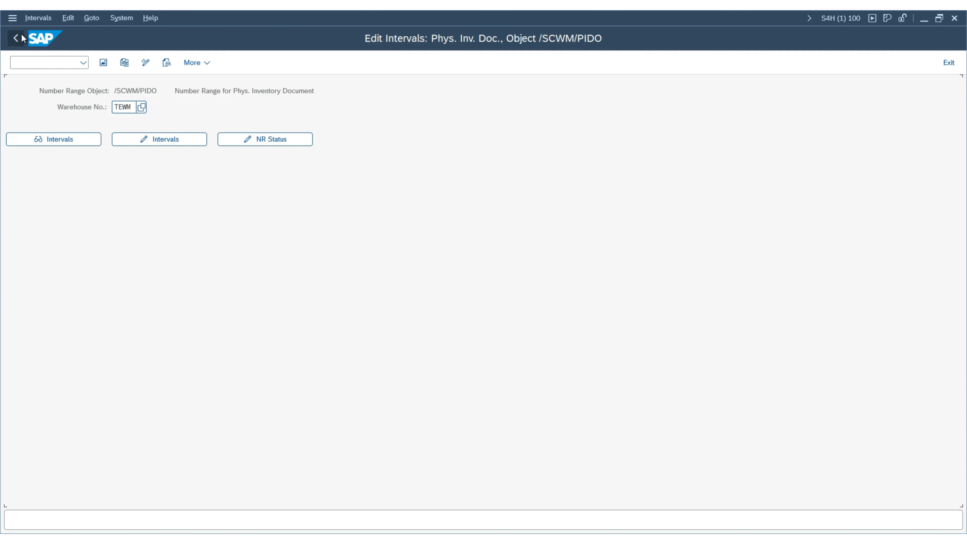
{"action": "left_click", "coordinate": [22, 37]}
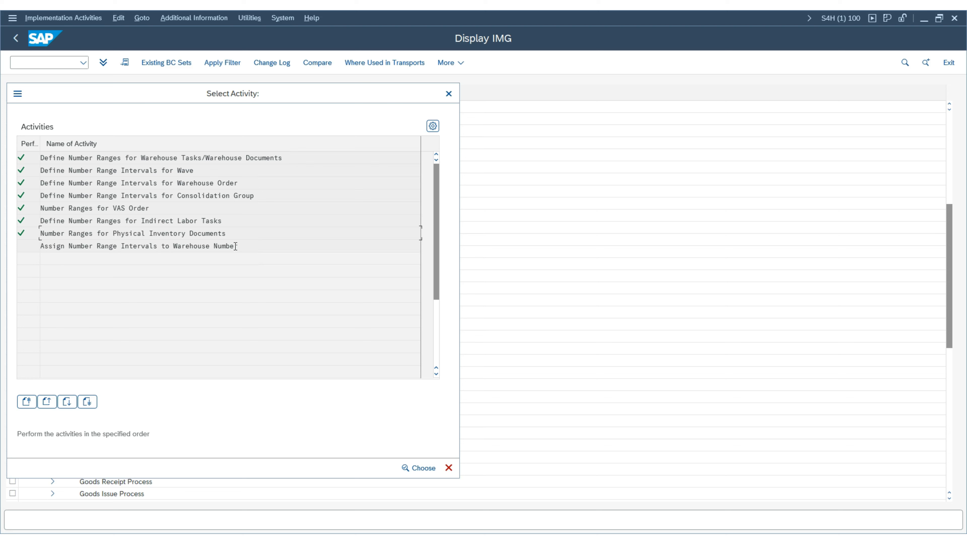
- Open Assign Number Range Intervals to Warehouse Number, widen the warehouse number column and select the TEWM entry
{"action": "double_click", "coordinate": [63, 246]}
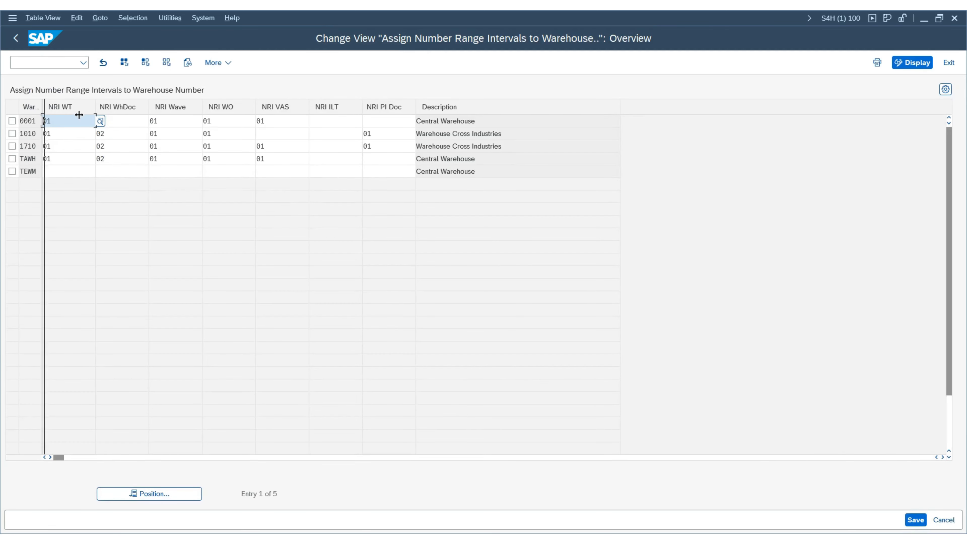
{"action": "left_click_drag", "start_coordinate": [42, 104], "coordinate": [92, 104]}
{"action": "double_click", "coordinate": [23, 171]}
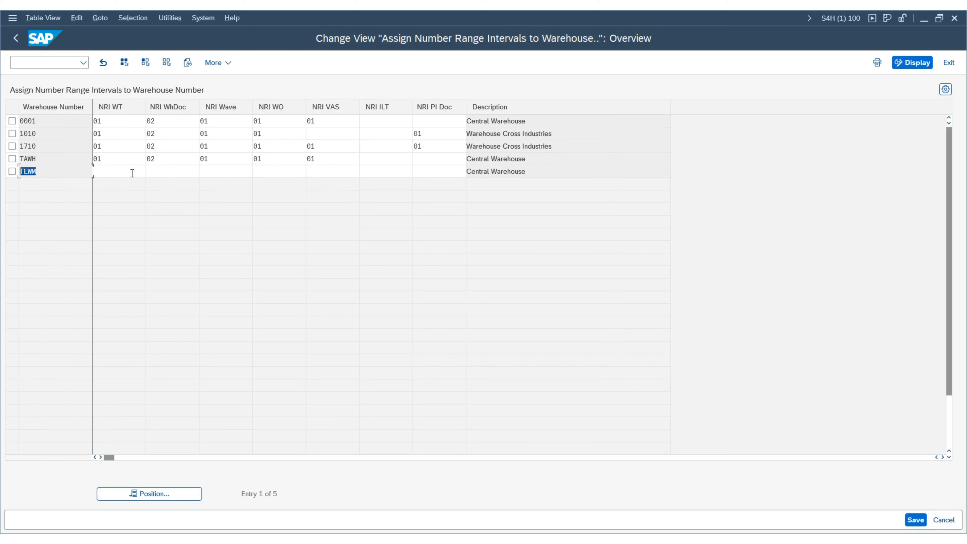
{"action": "key", "text": "Tab"}
{"action": "key", "text": "Tab"}
{"action": "key", "text": "Tab"}
{"action": "key", "text": "Tab"}
{"action": "key", "text": "Tab"}
{"action": "key", "text": "Tab"}
{"action": "key", "text": "Tab"}
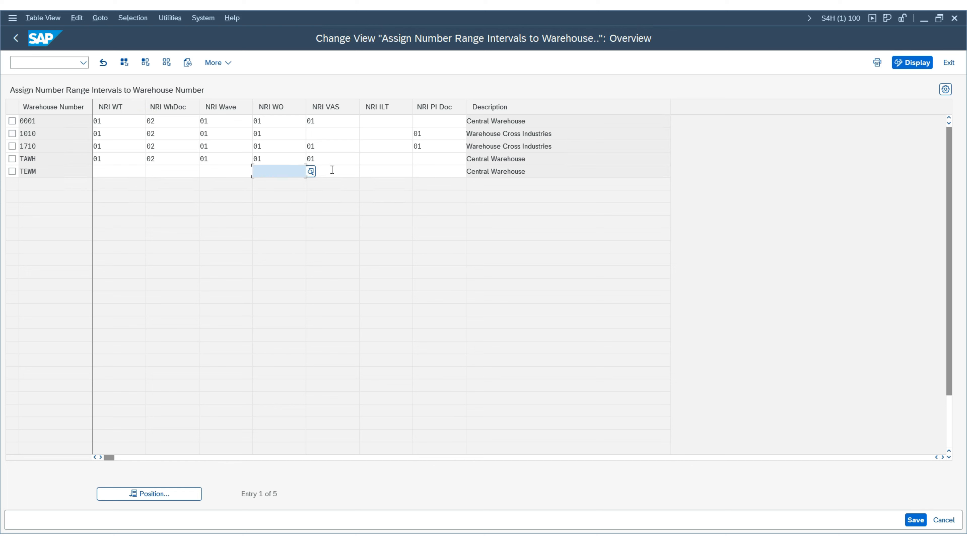
- Assign warehouse task number range interval T1 to warehouse TEWM, choosing it from the list of available intervals
{"action": "left_click", "coordinate": [133, 171]}
{"action": "left_click", "coordinate": [151, 170]}
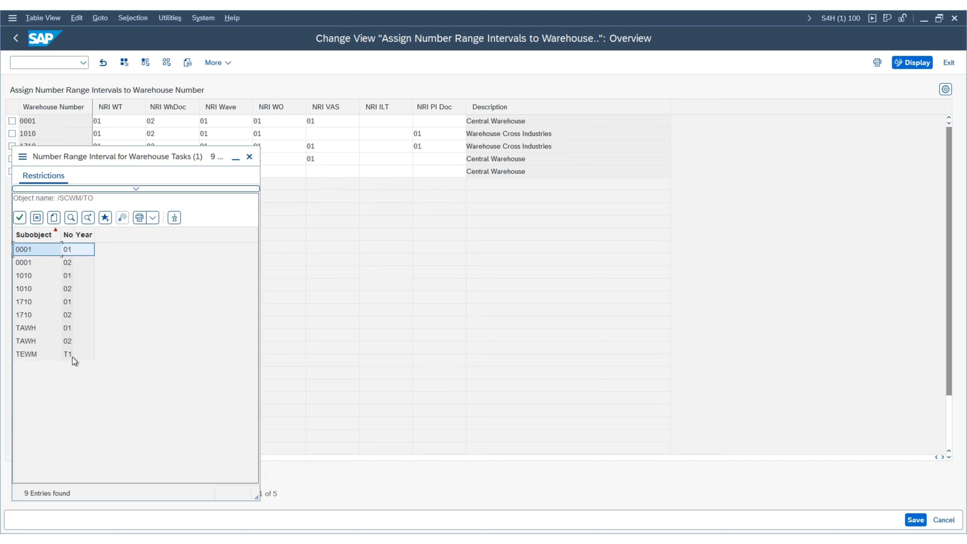
{"action": "left_click", "coordinate": [34, 354]}
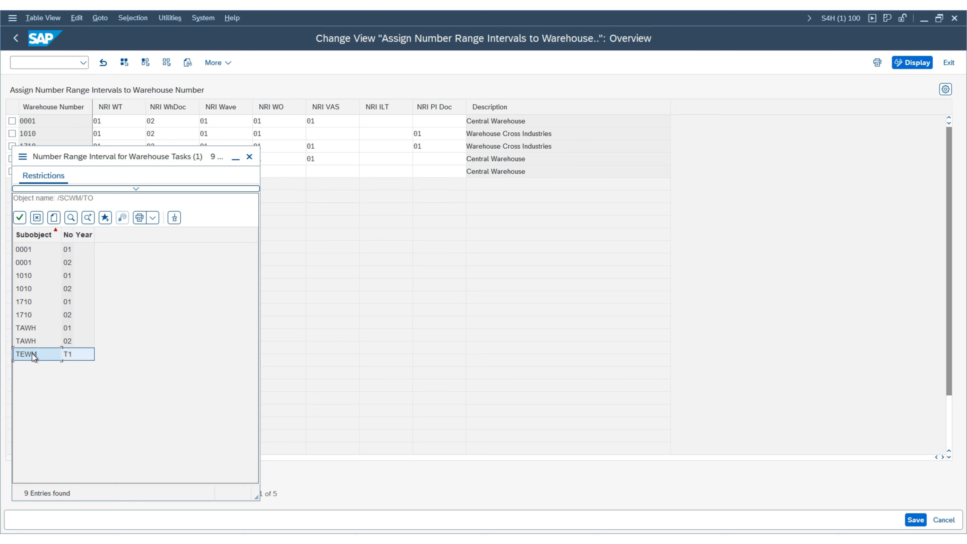
{"action": "double_click", "coordinate": [34, 355]}
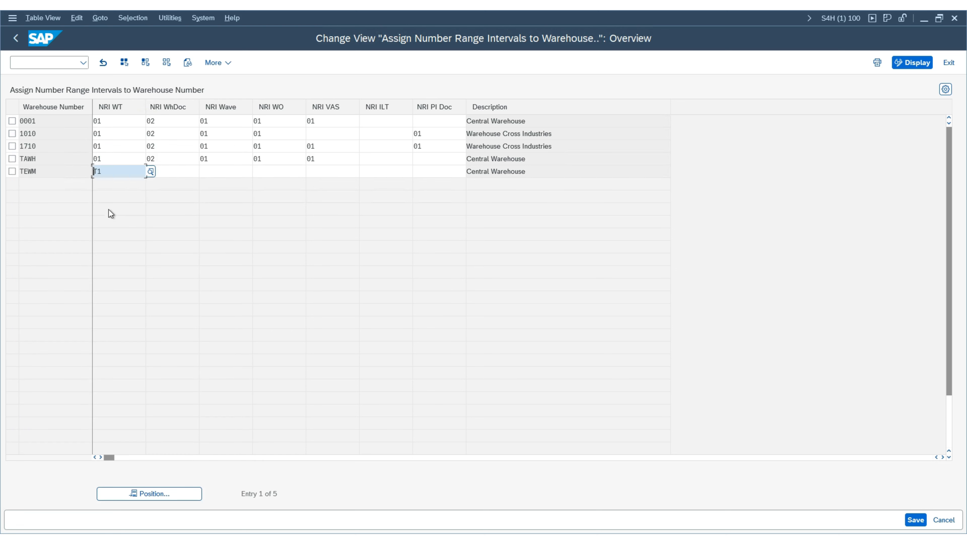
- Assign interval T1 to TEWM for warehouse documents, waves, warehouse orders, VAS, ILT and physical inventory documents
{"action": "left_click", "coordinate": [174, 171]}
{"action": "type", "text": "T1"}
{"action": "left_click", "coordinate": [241, 171]}
{"action": "type", "text": "T1"}
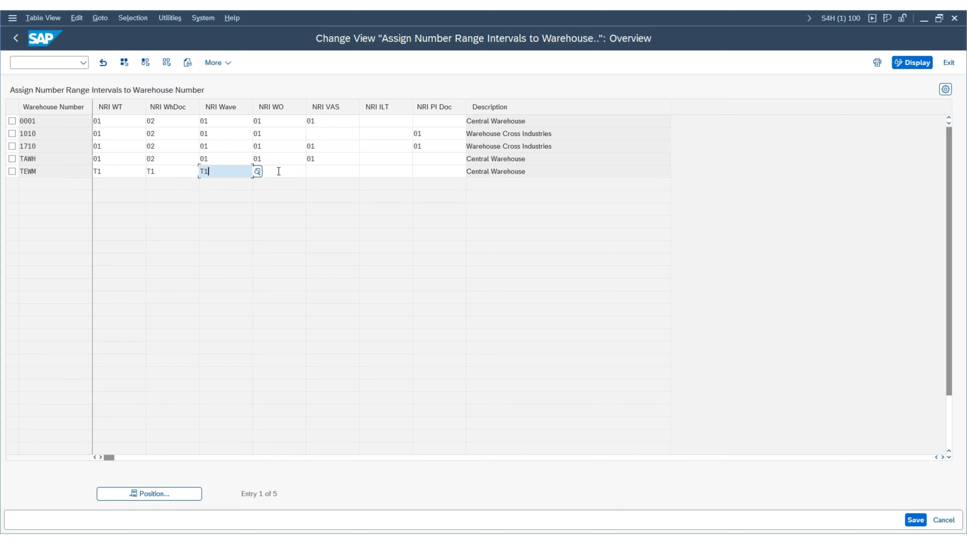
{"action": "left_click", "coordinate": [279, 171]}
{"action": "type", "text": "T1"}
{"action": "left_click", "coordinate": [350, 171]}
{"action": "type", "text": "T1"}
{"action": "left_click", "coordinate": [391, 171]}
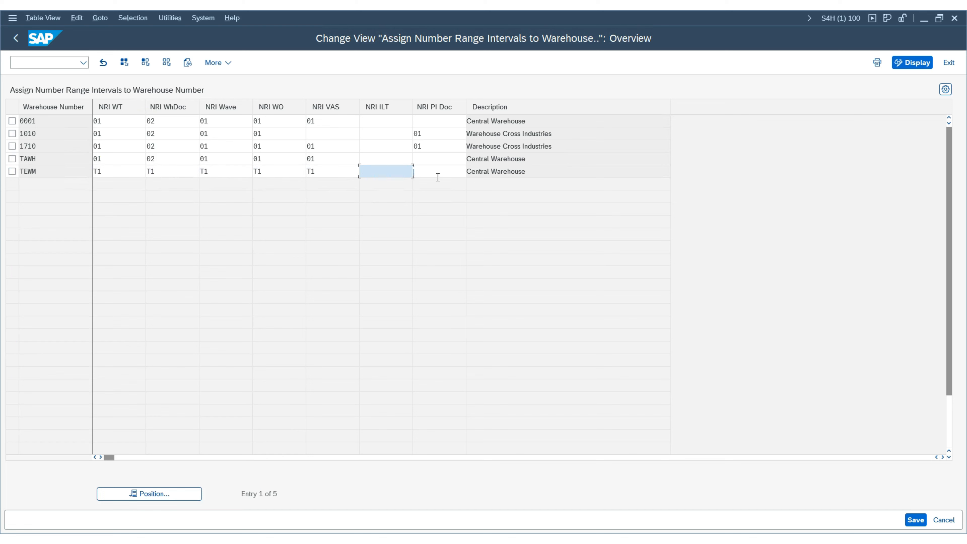
{"action": "type", "text": "T1"}
{"action": "left_click", "coordinate": [442, 174]}
{"action": "type", "text": "T1"}
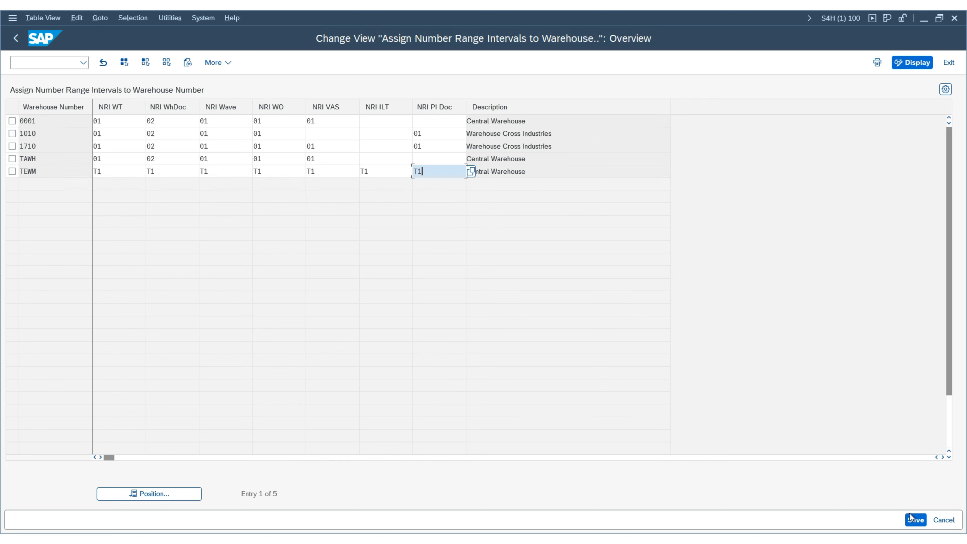
- Save the number range assignments to the SAP TRAINING customizing request and leave the assignment table
{"action": "left_click", "coordinate": [916, 520]}
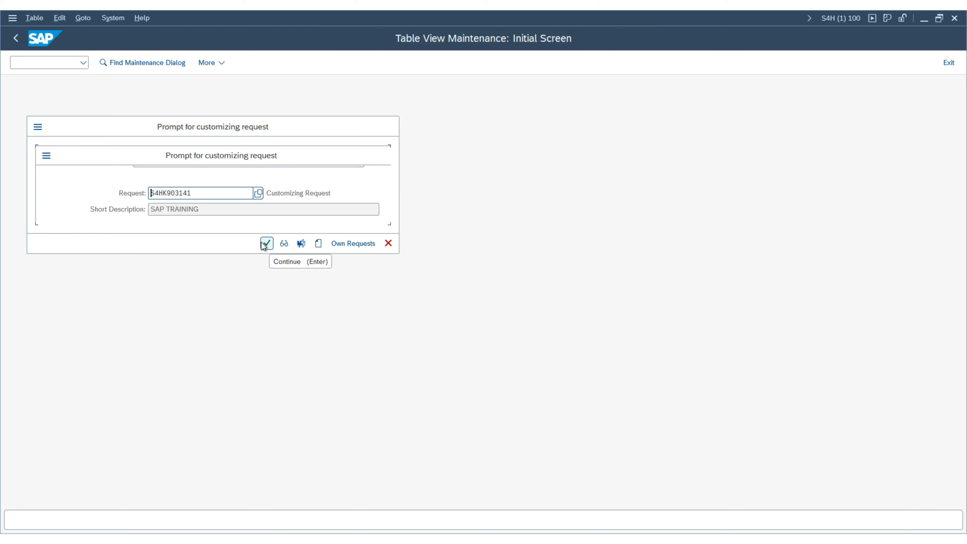
{"action": "left_click", "coordinate": [266, 243]}
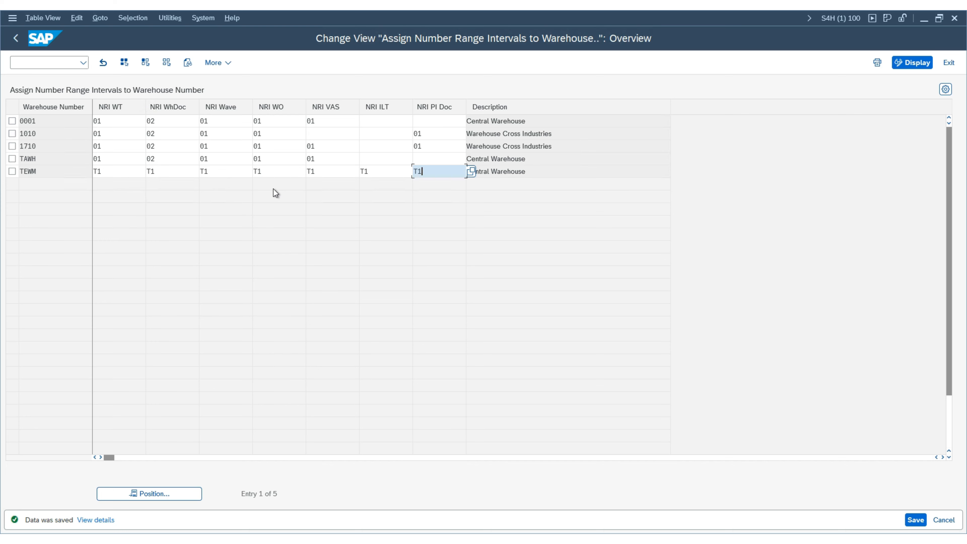
{"action": "left_click", "coordinate": [16, 38]}
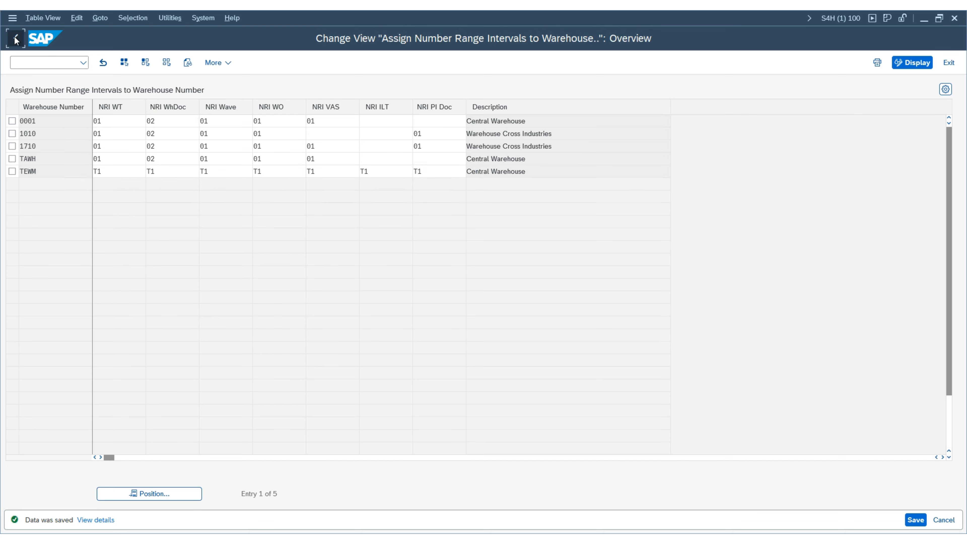
{"action": "left_click", "coordinate": [448, 93]}
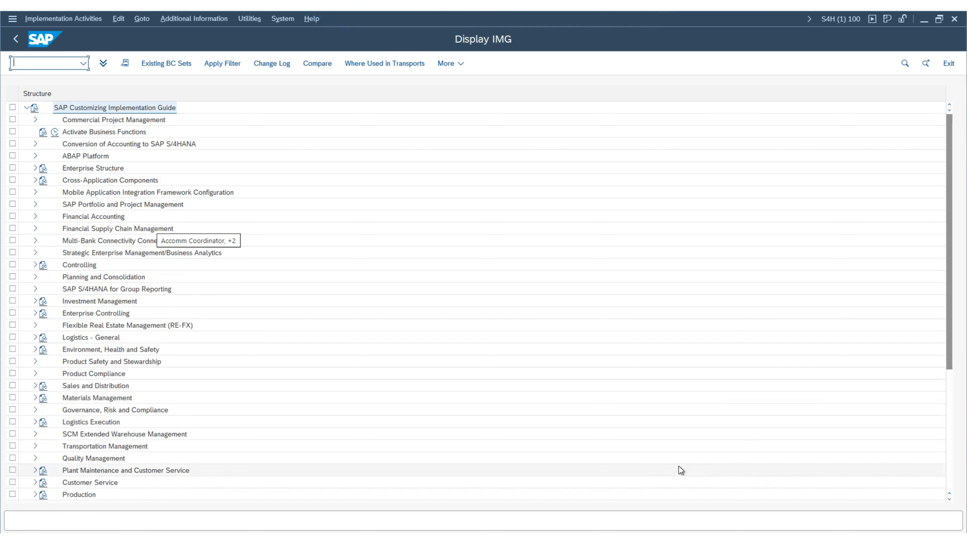
- Expand Logistics Execution in the implementation guide, including its Extended Warehouse Management Integration node
{"action": "scroll", "coordinate": [449, 415], "scroll_direction": "down", "scroll_amount": 3}
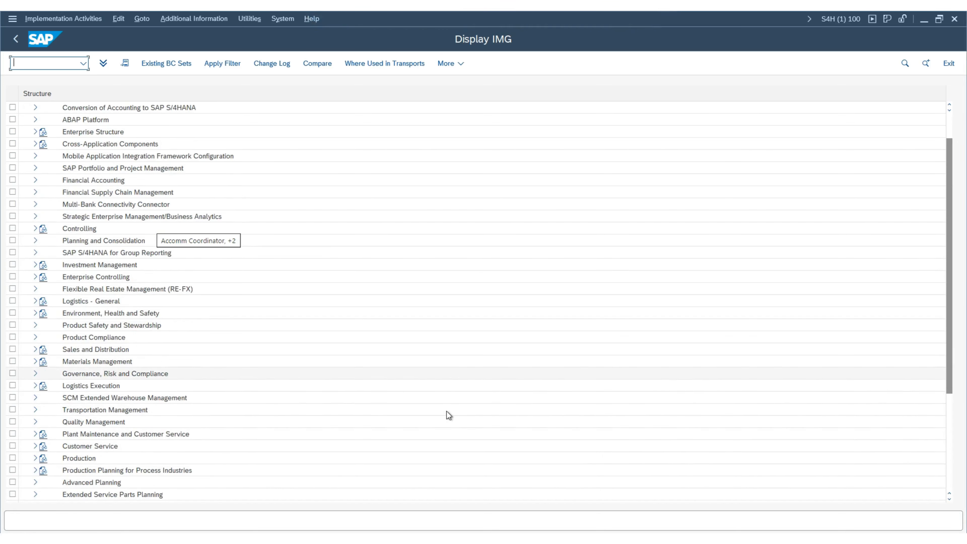
{"action": "scroll", "coordinate": [447, 409], "scroll_direction": "up", "scroll_amount": 3}
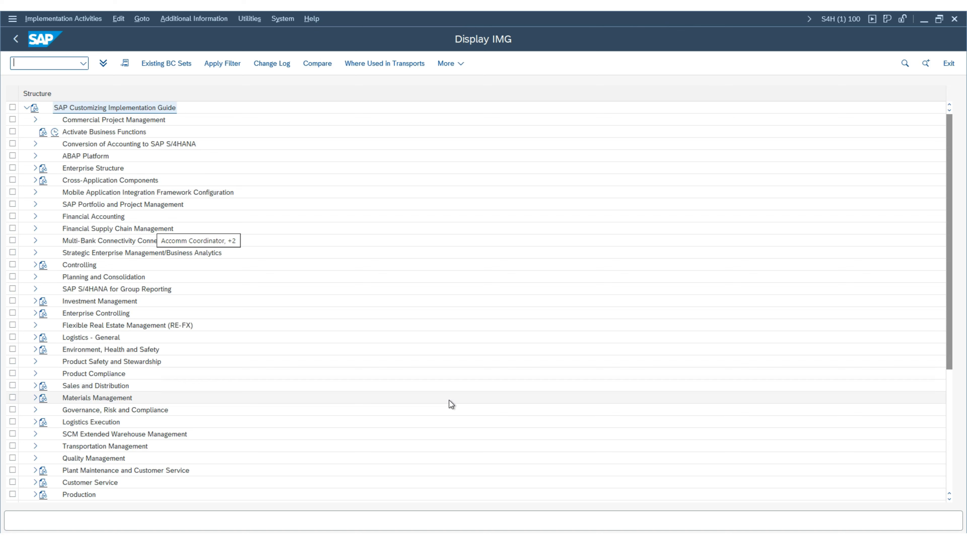
{"action": "scroll", "coordinate": [430, 282], "scroll_direction": "down", "scroll_amount": 3}
{"action": "scroll", "coordinate": [432, 280], "scroll_direction": "down", "scroll_amount": 2}
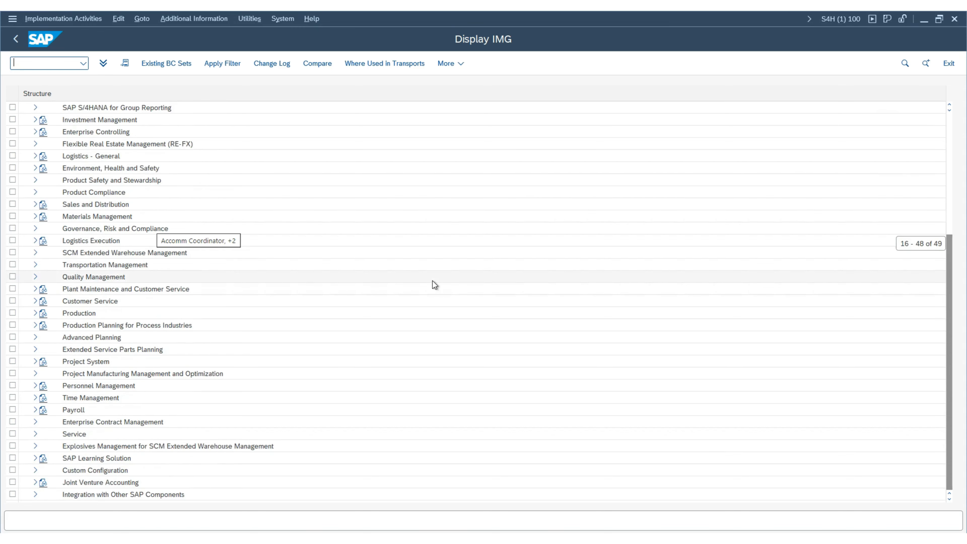
{"action": "scroll", "coordinate": [435, 278], "scroll_direction": "up", "scroll_amount": 3}
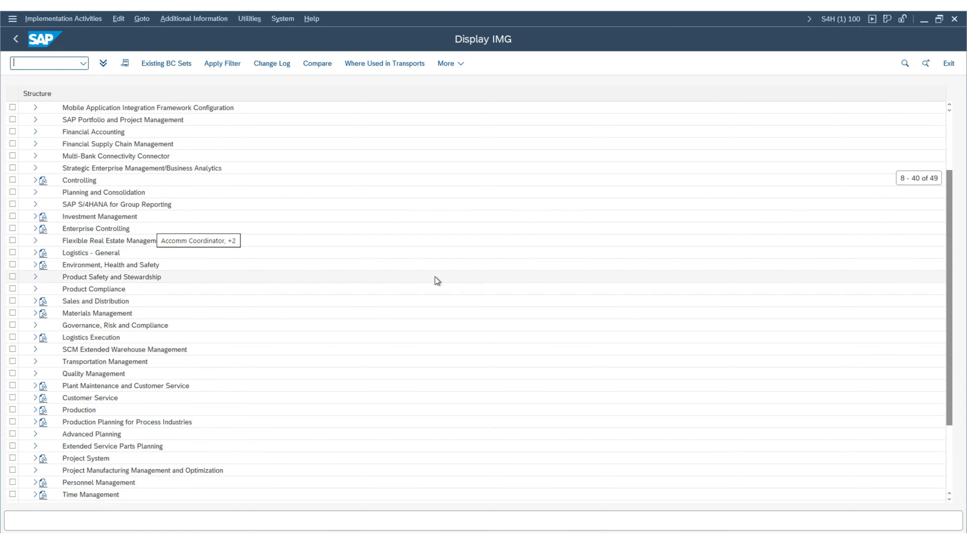
{"action": "left_click", "coordinate": [35, 338]}
{"action": "scroll", "coordinate": [447, 298], "scroll_direction": "down", "scroll_amount": 3}
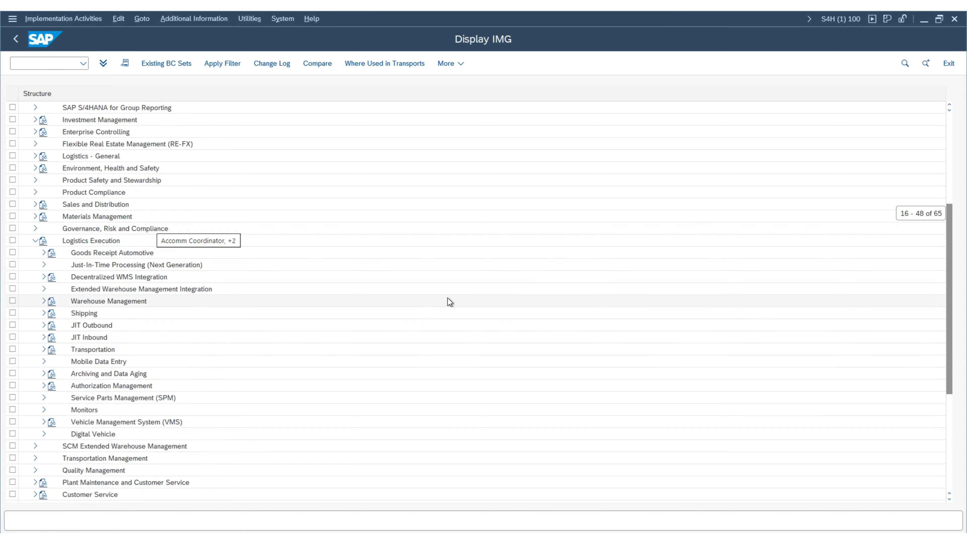
{"action": "scroll", "coordinate": [447, 298], "scroll_direction": "down", "scroll_amount": 1}
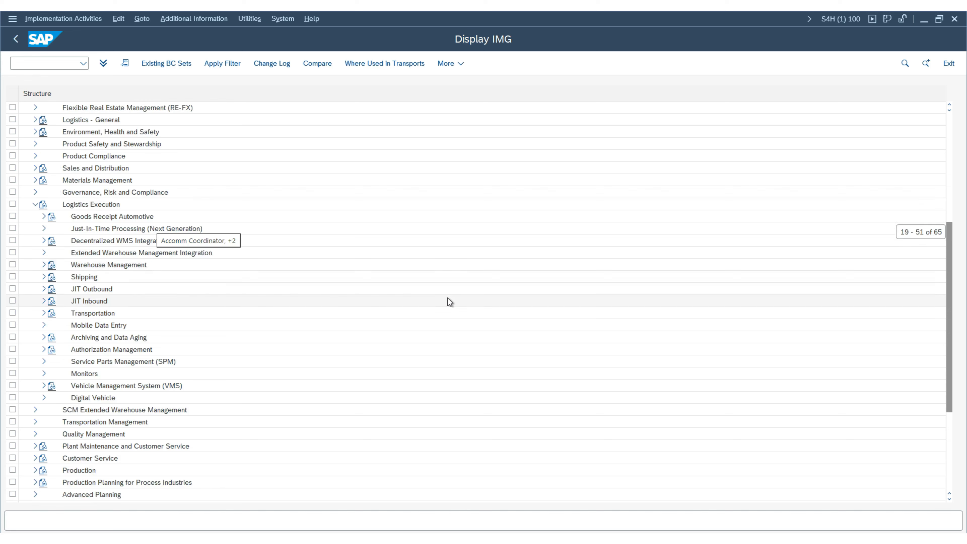
{"action": "left_click", "coordinate": [82, 204]}
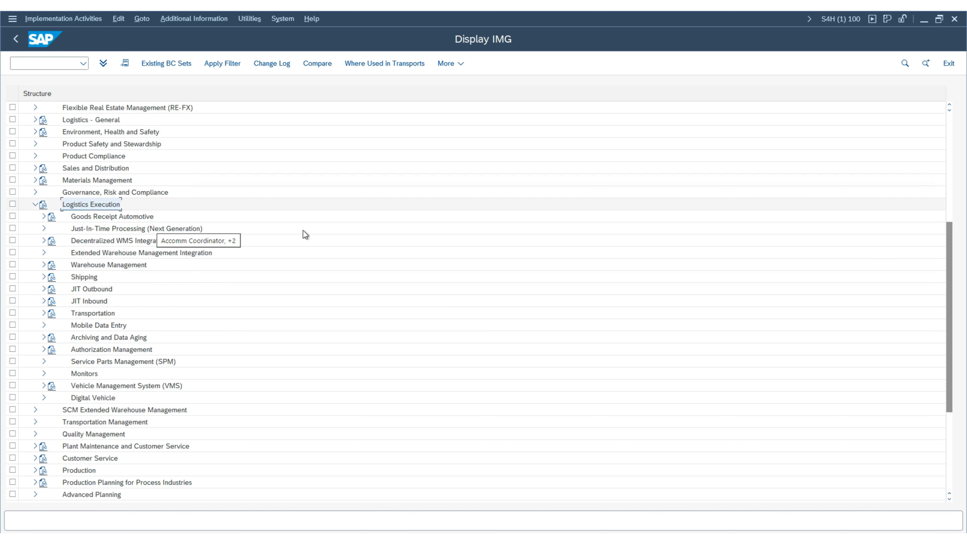
{"action": "left_click", "coordinate": [90, 253]}
{"action": "left_click", "coordinate": [44, 253]}
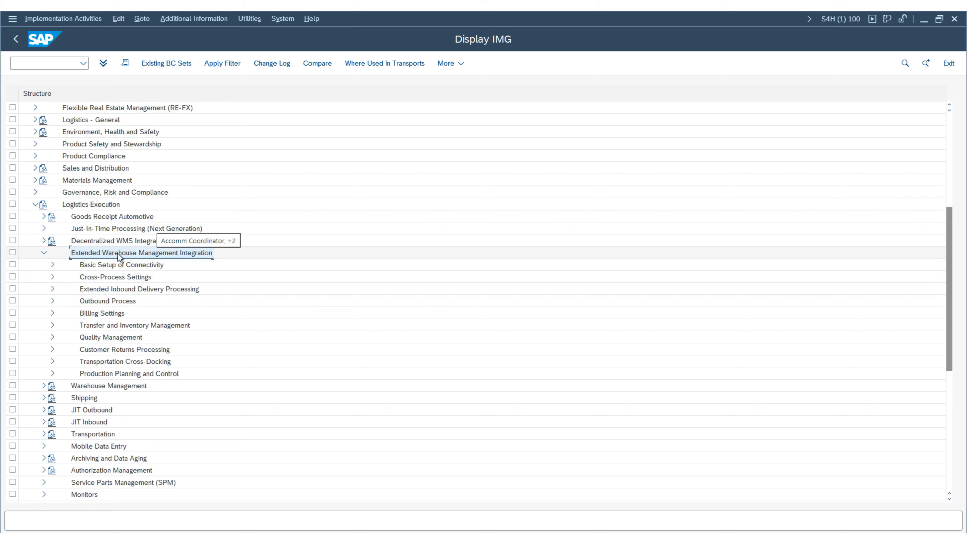
- Expand Basic Setup of Connectivity and open the Configure SAP EWM-Specific Parameters activity
{"action": "scroll", "coordinate": [235, 271], "scroll_direction": "down", "scroll_amount": 1}
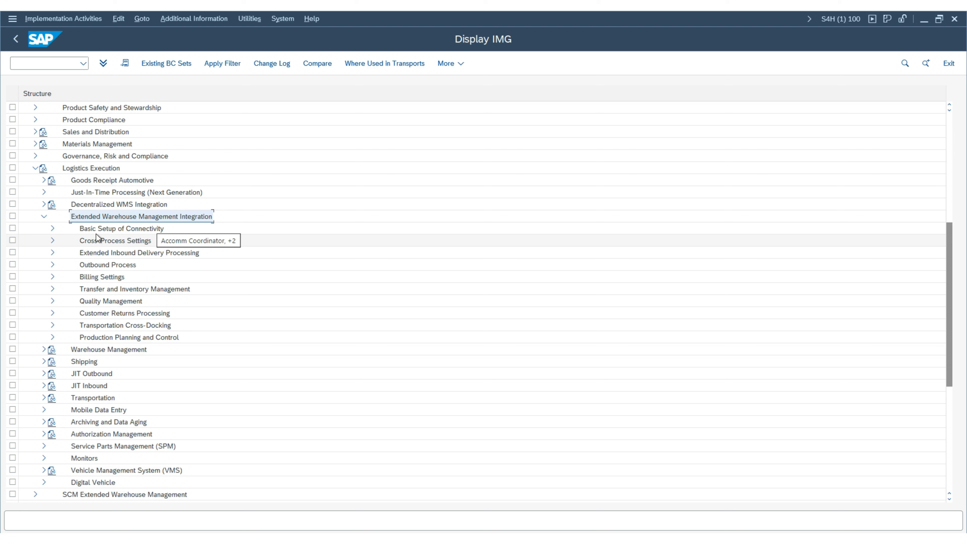
{"action": "left_click", "coordinate": [39, 230]}
{"action": "left_click", "coordinate": [52, 229]}
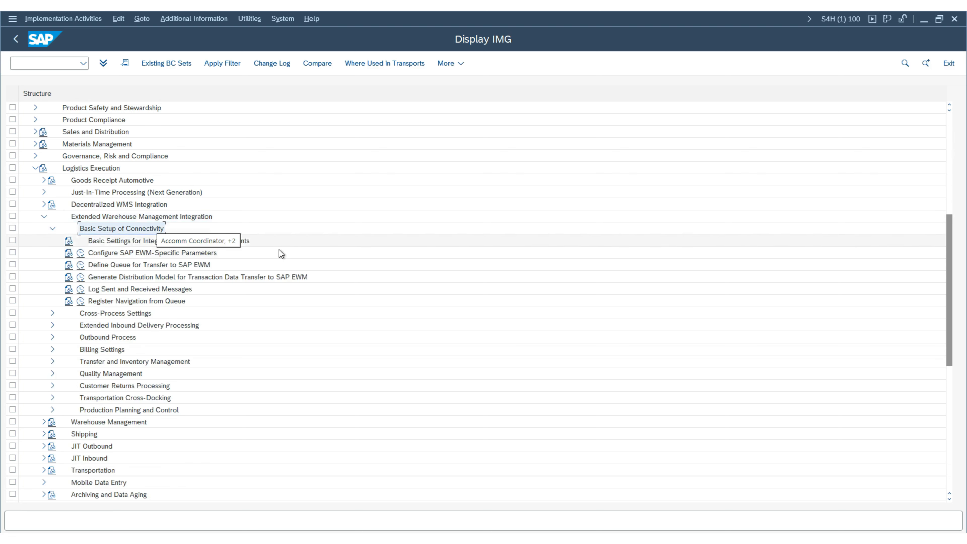
{"action": "left_click", "coordinate": [116, 253]}
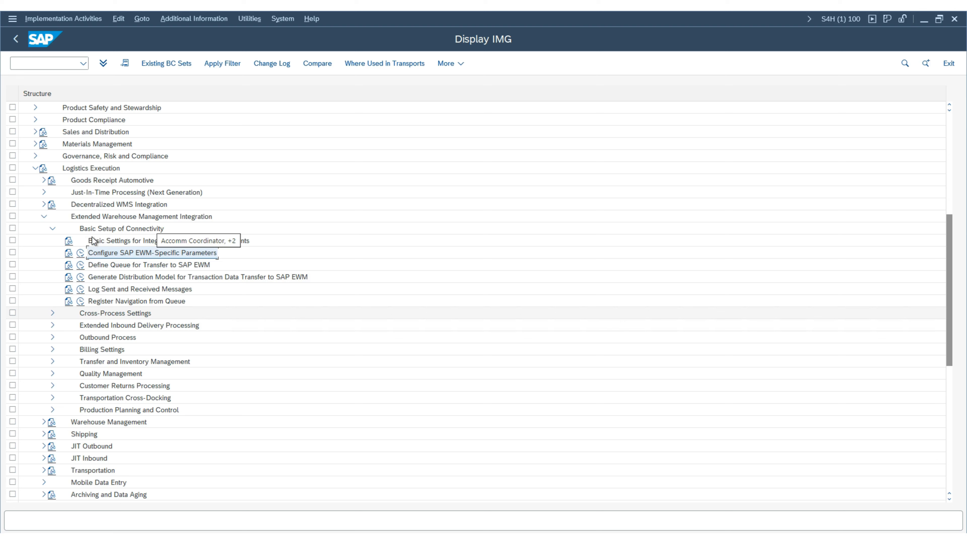
{"action": "left_click", "coordinate": [80, 254]}
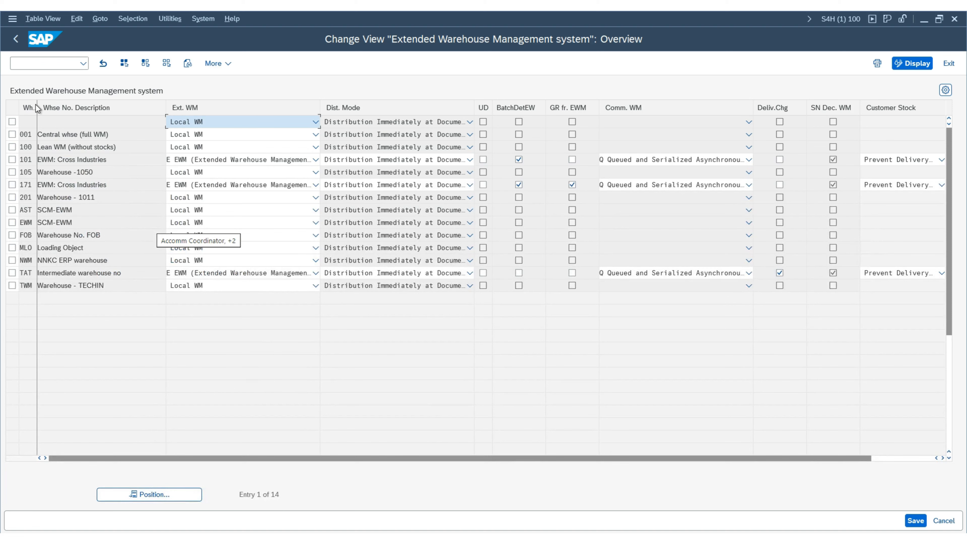
- Widen the warehouse number column and set the external WM of warehouse TWM to EWM (Extended Warehouse Management)
{"action": "left_click_drag", "start_coordinate": [38, 103], "coordinate": [47, 104]}
{"action": "double_click", "coordinate": [26, 285]}
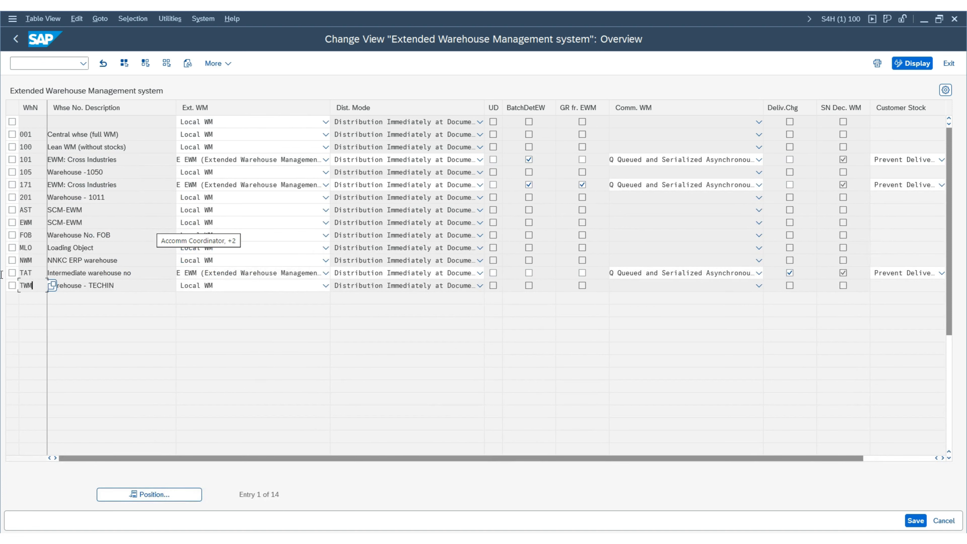
{"action": "key", "text": "Tab"}
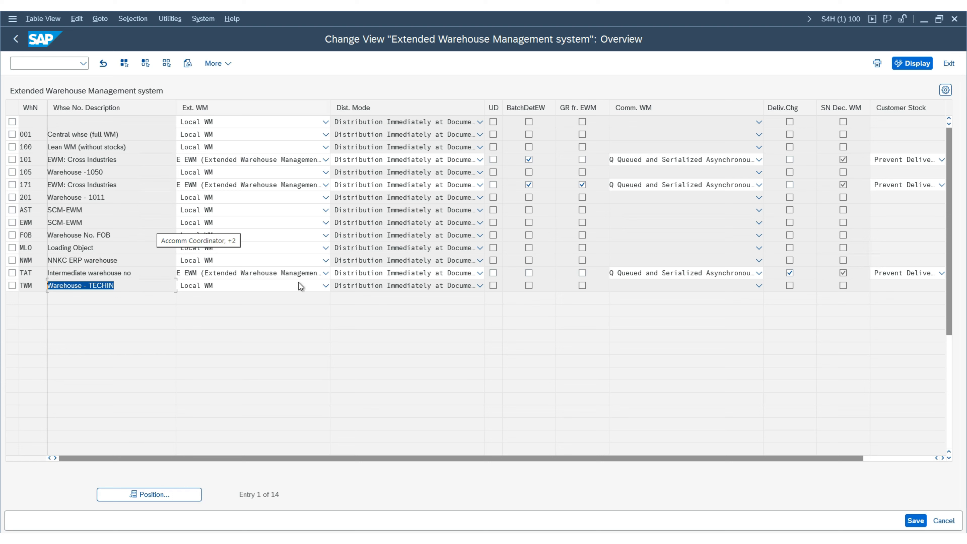
{"action": "left_click", "coordinate": [317, 286]}
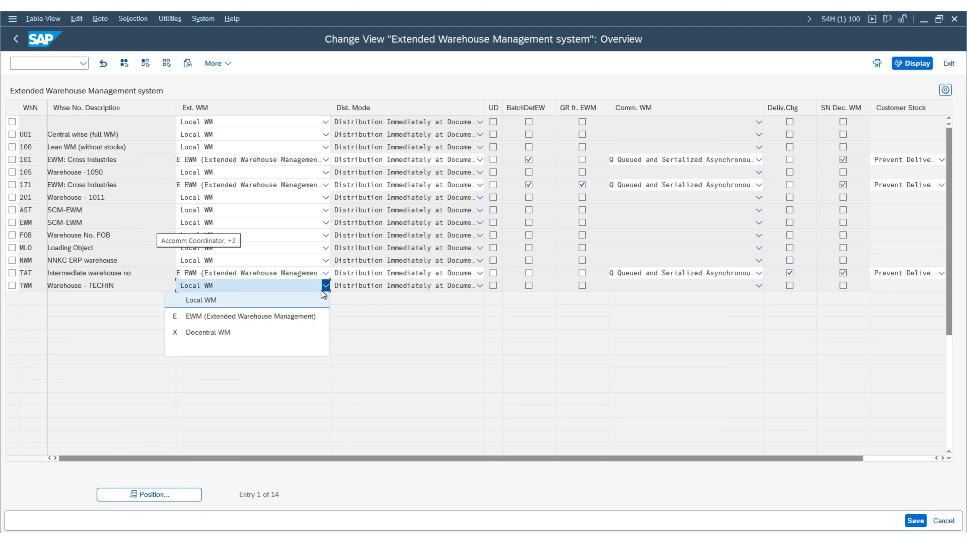
{"action": "left_click", "coordinate": [268, 317]}
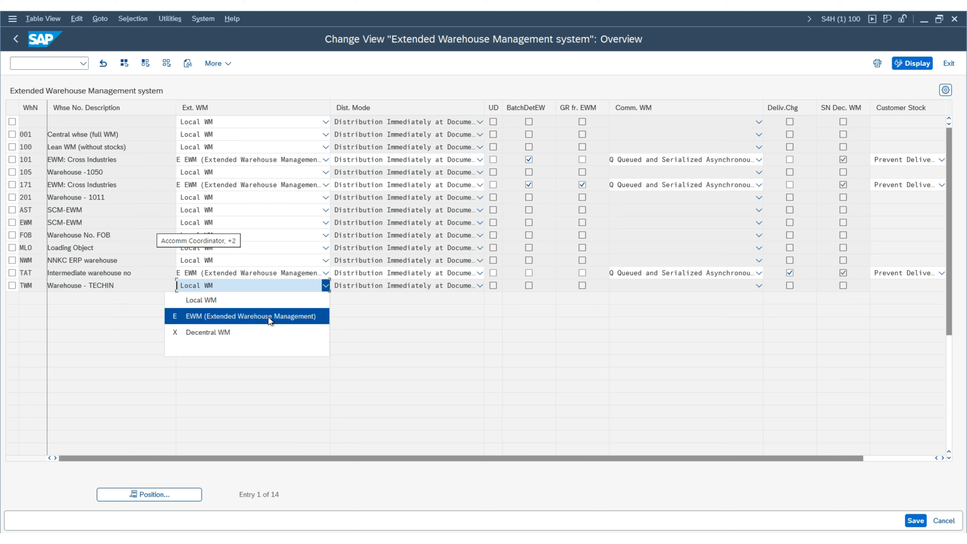
{"action": "left_click", "coordinate": [270, 317]}
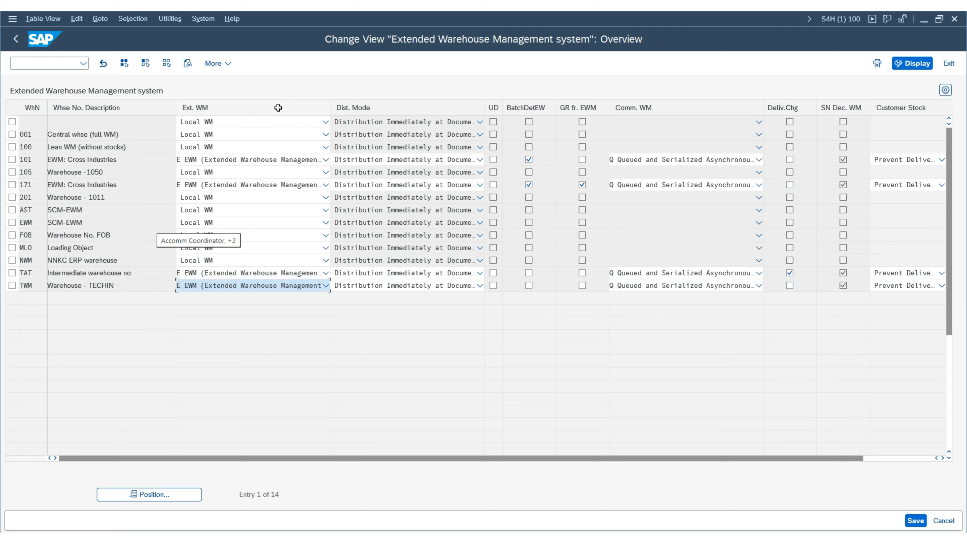
- Reselect EWM (Extended Warehouse Management) for warehouse TWM and save the settings to the SAP TRAINING customizing request
{"action": "left_click", "coordinate": [246, 288]}
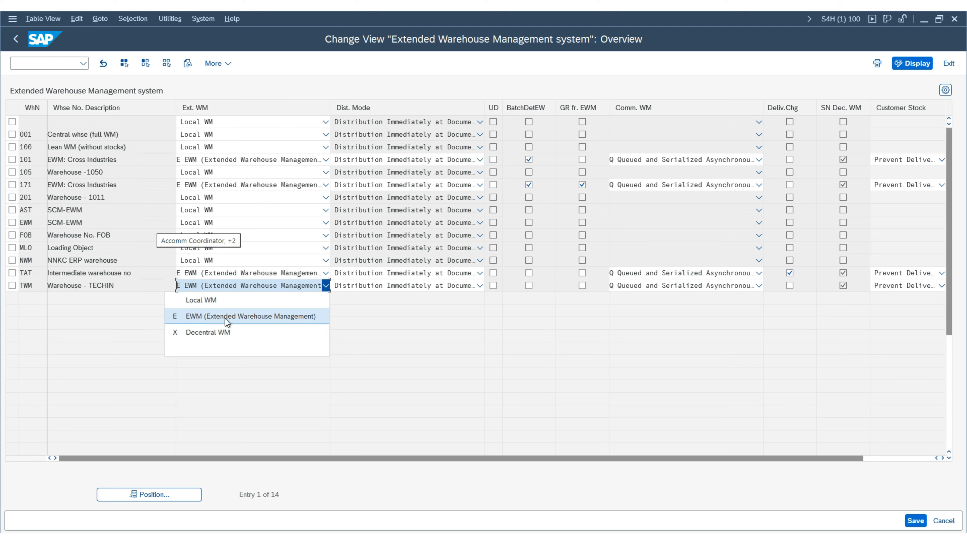
{"action": "left_click", "coordinate": [266, 321]}
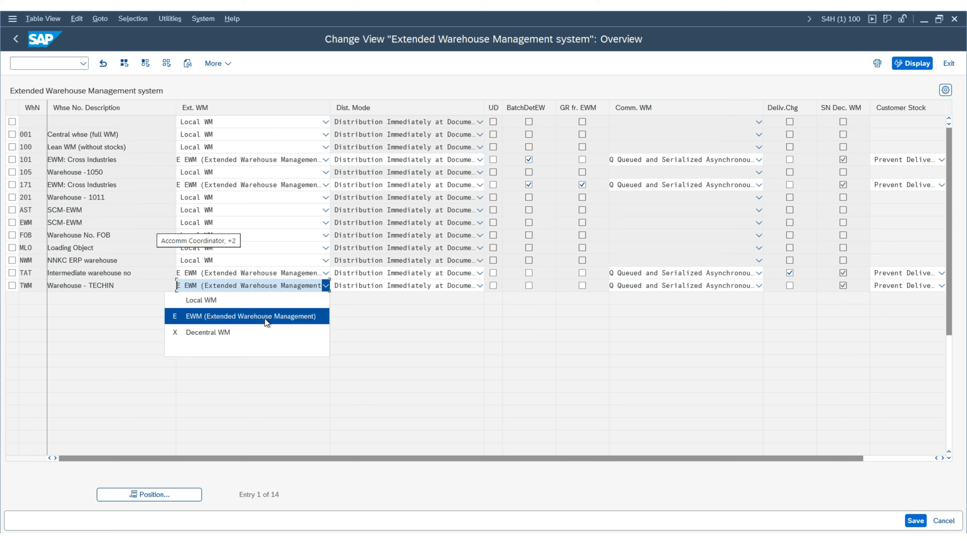
{"action": "left_click", "coordinate": [265, 318]}
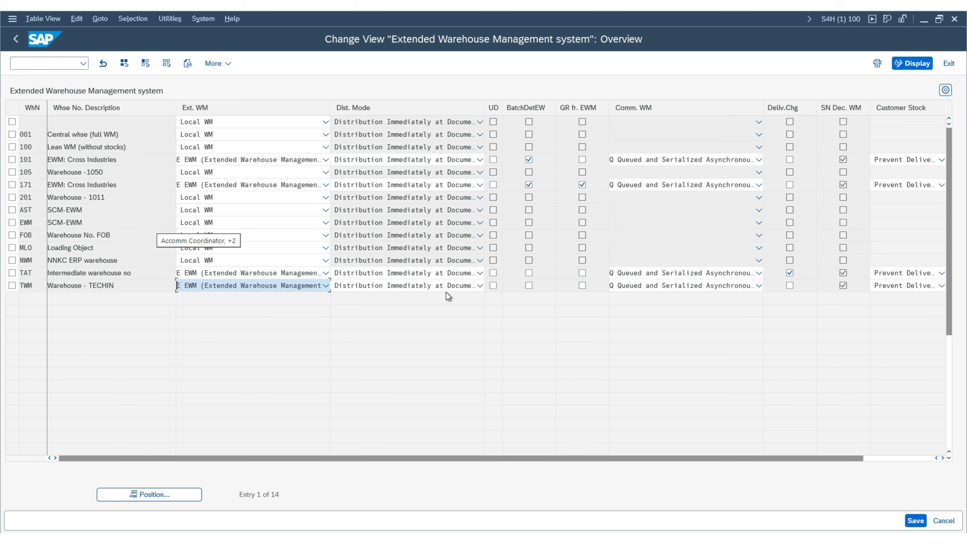
{"action": "left_click", "coordinate": [916, 520]}
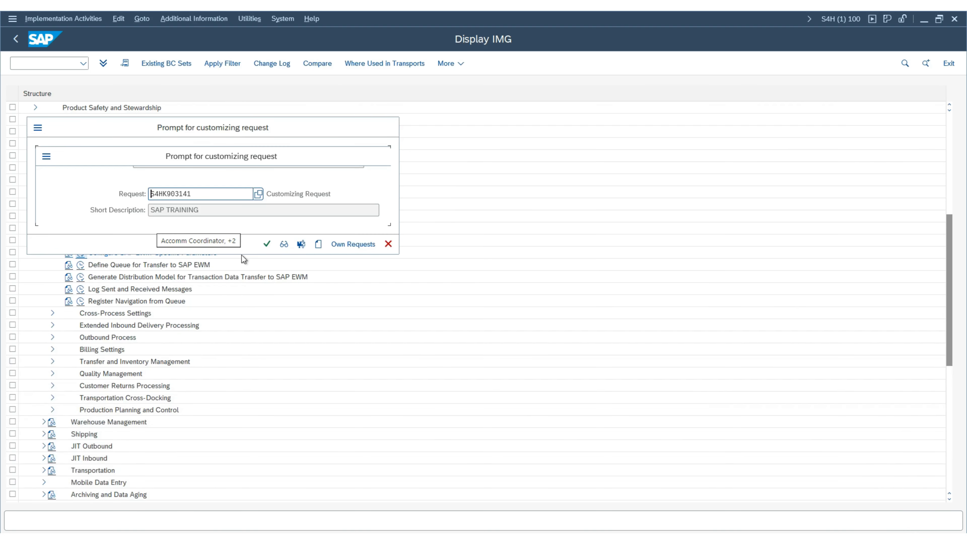
{"action": "left_click", "coordinate": [268, 244]}
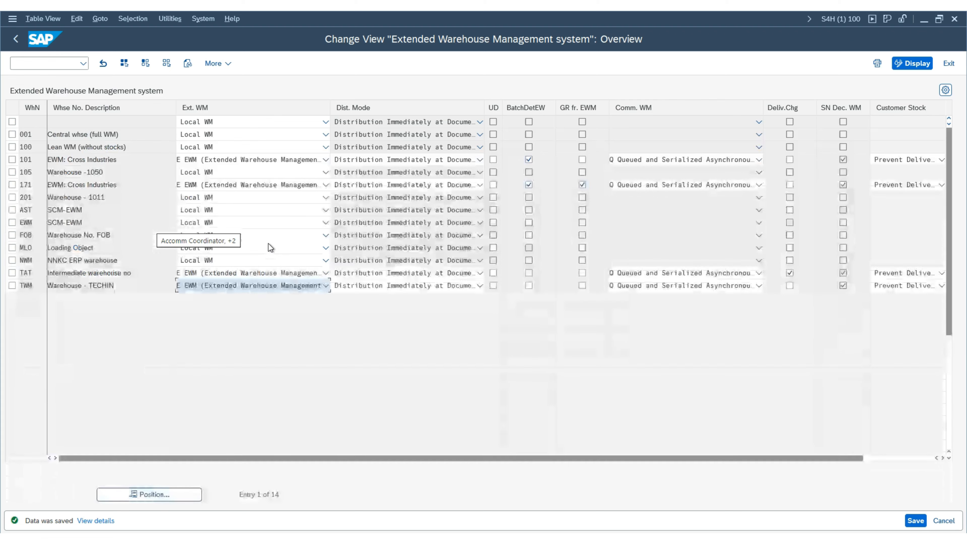
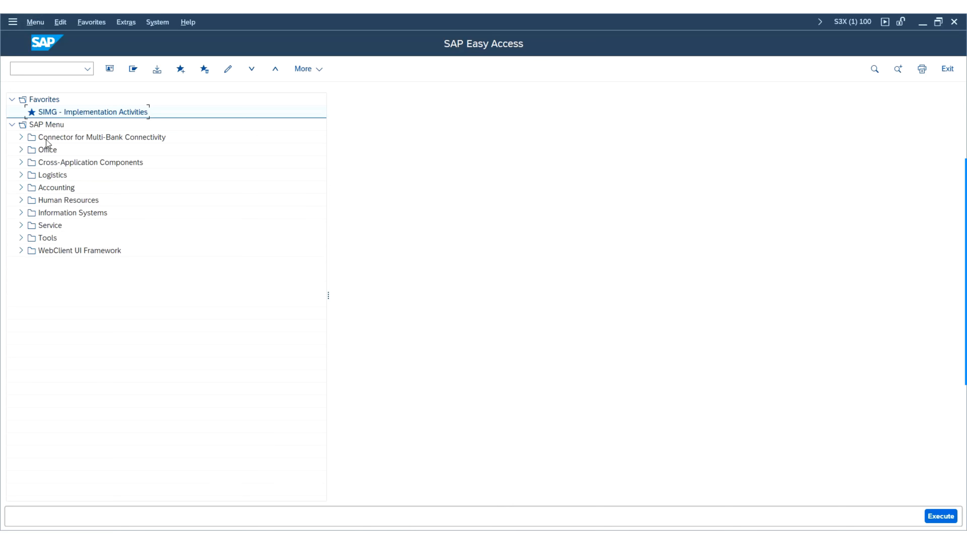
- Run transaction spro from SAP Easy Access and open the SAP Reference IMG
{"action": "left_click", "coordinate": [41, 69]}
{"action": "type", "text": "spro"}
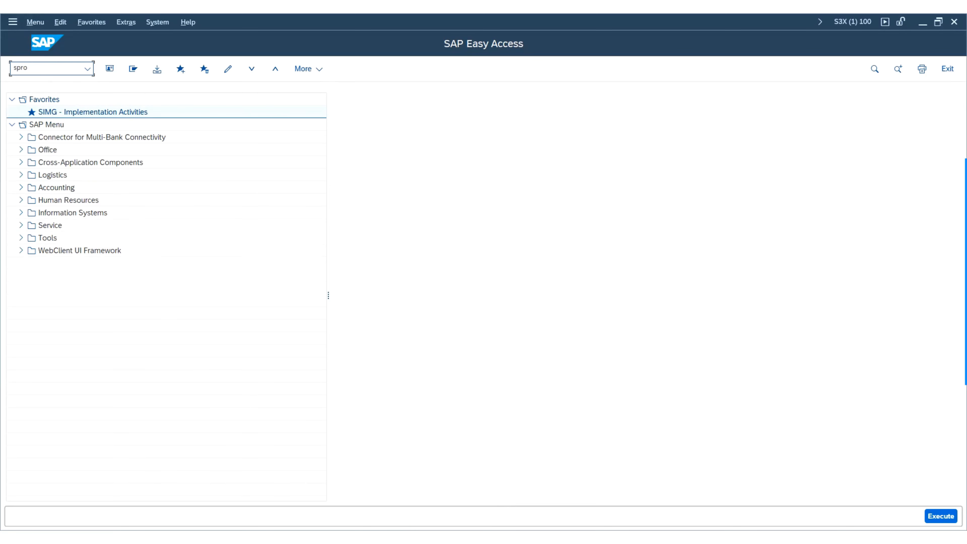
{"action": "key", "text": "Return"}
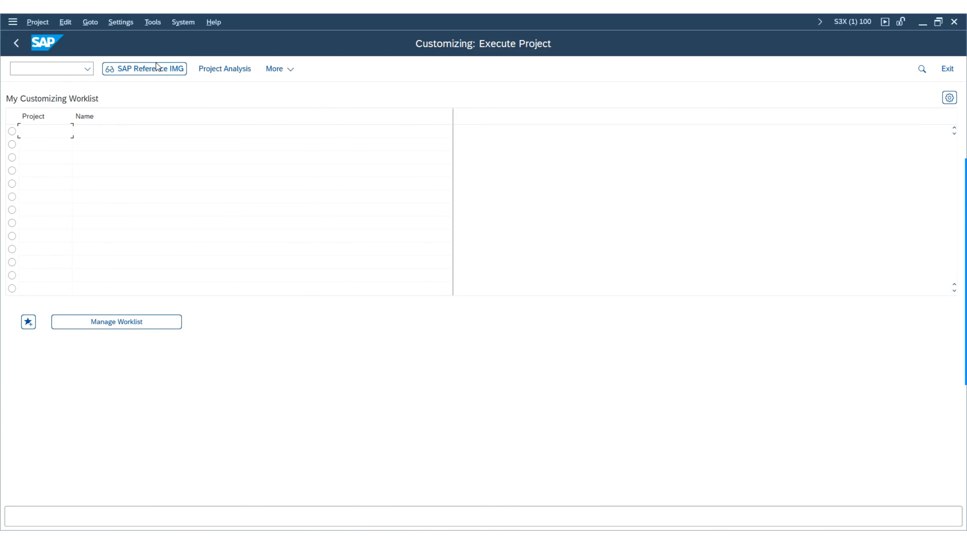
{"action": "left_click", "coordinate": [157, 68]}
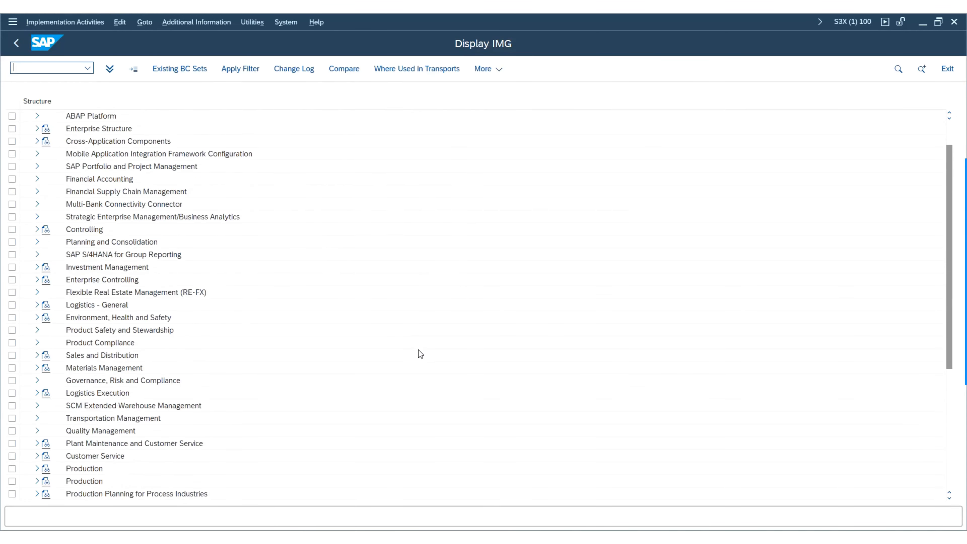
- Expand Integration with Other SAP Components down to the Extended Warehouse Management system landscape settings and open the Name Logical System activity
{"action": "scroll", "coordinate": [421, 354], "scroll_direction": "down", "scroll_amount": 5}
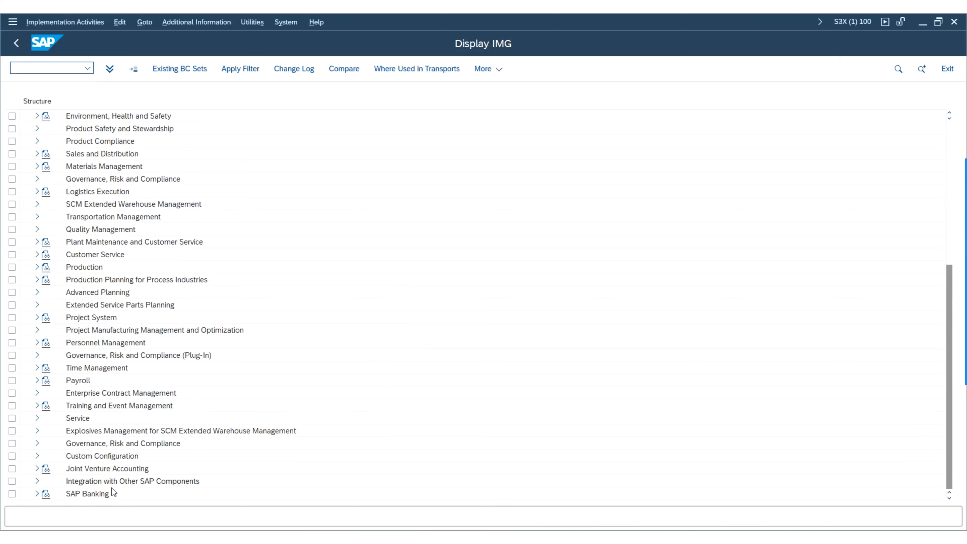
{"action": "left_click", "coordinate": [37, 481]}
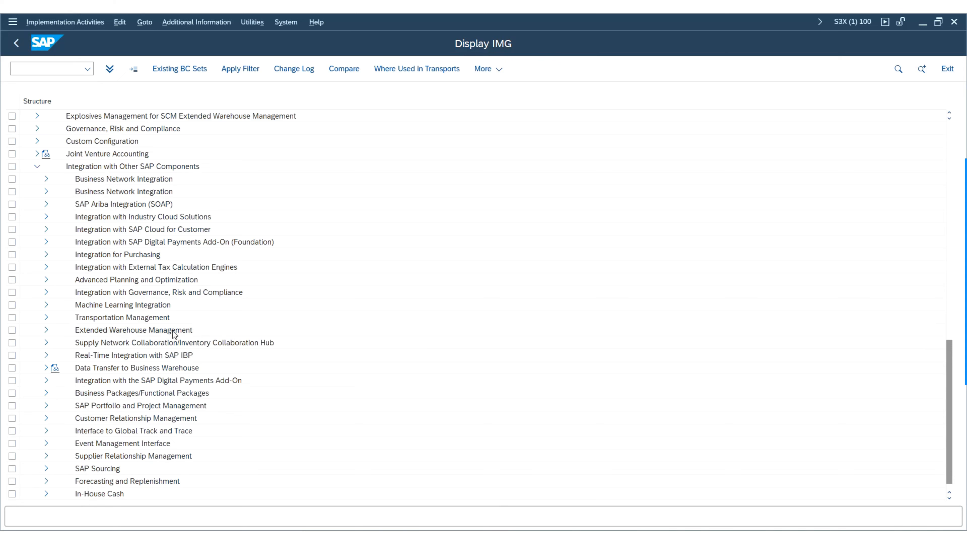
{"action": "left_click", "coordinate": [47, 330]}
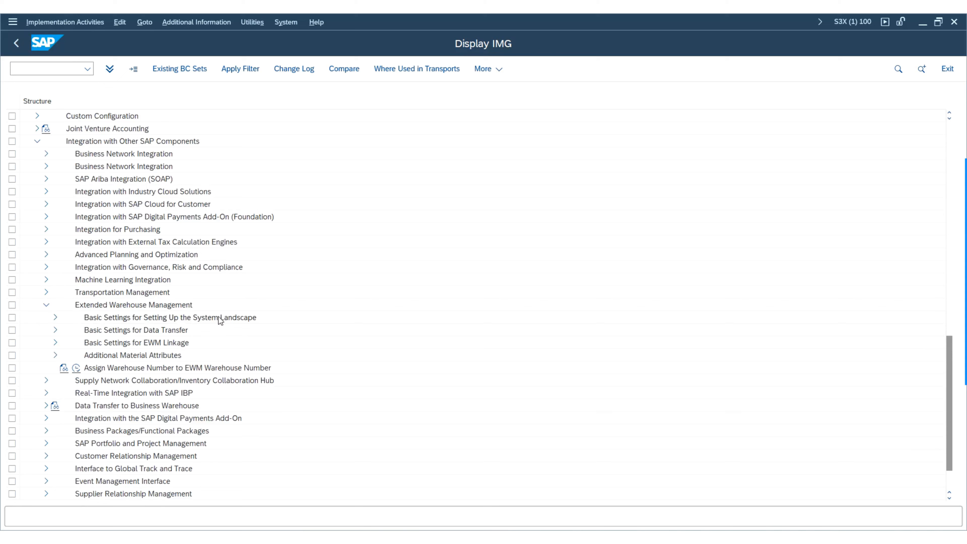
{"action": "left_click", "coordinate": [55, 318]}
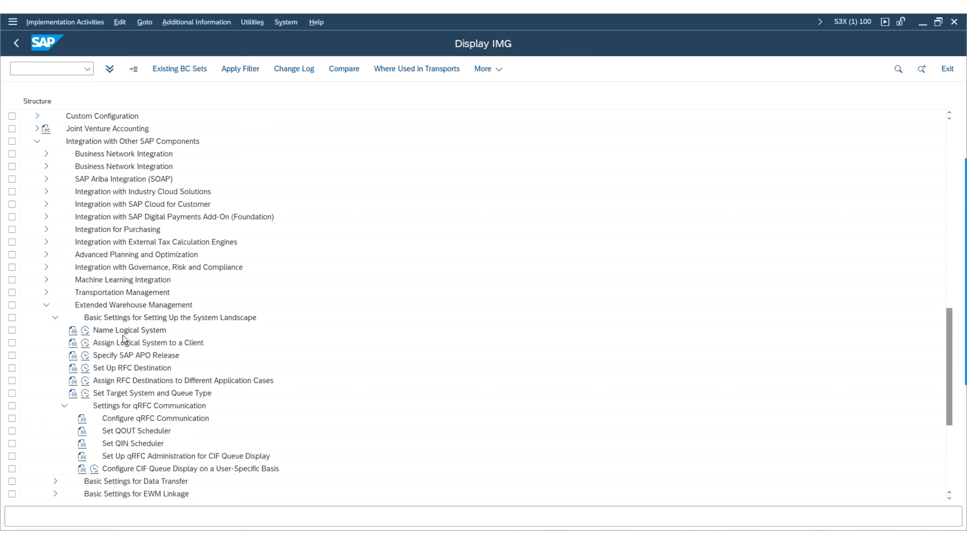
{"action": "left_click", "coordinate": [84, 332]}
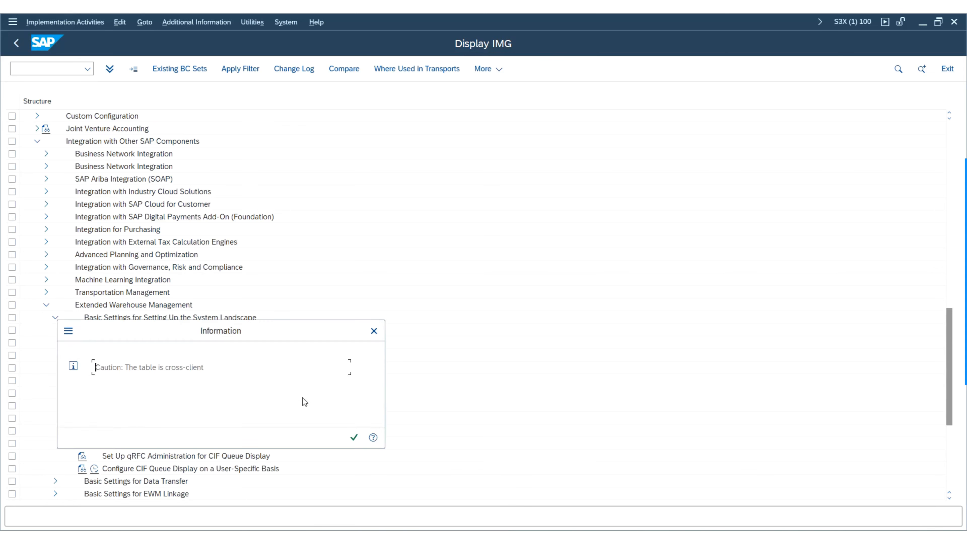
{"action": "left_click", "coordinate": [355, 437]}
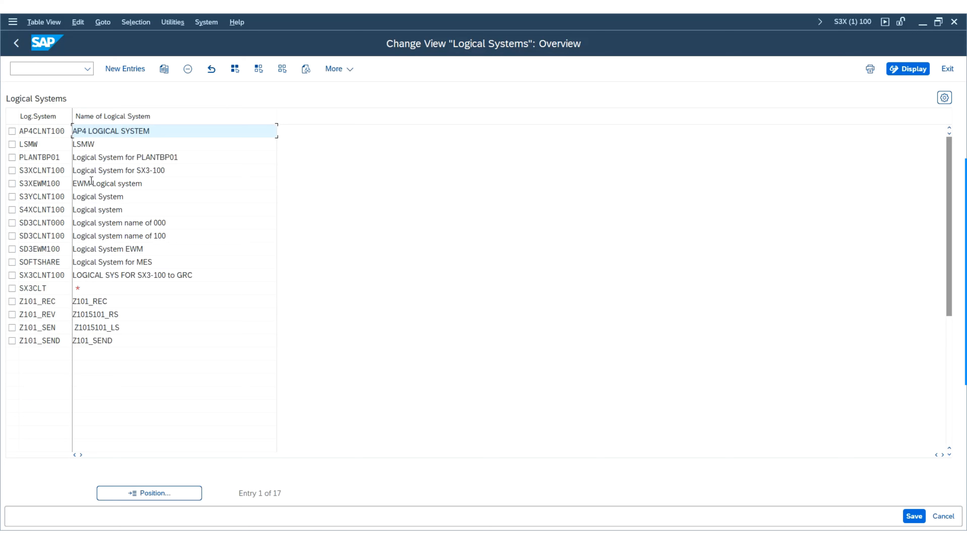
- Examine the identifier and description of logical system S3XCLNT100
{"action": "left_click", "coordinate": [63, 170]}
{"action": "left_click_drag", "start_coordinate": [62, 170], "coordinate": [2, 168]}
{"action": "left_click_drag", "start_coordinate": [168, 170], "coordinate": [1, 170]}
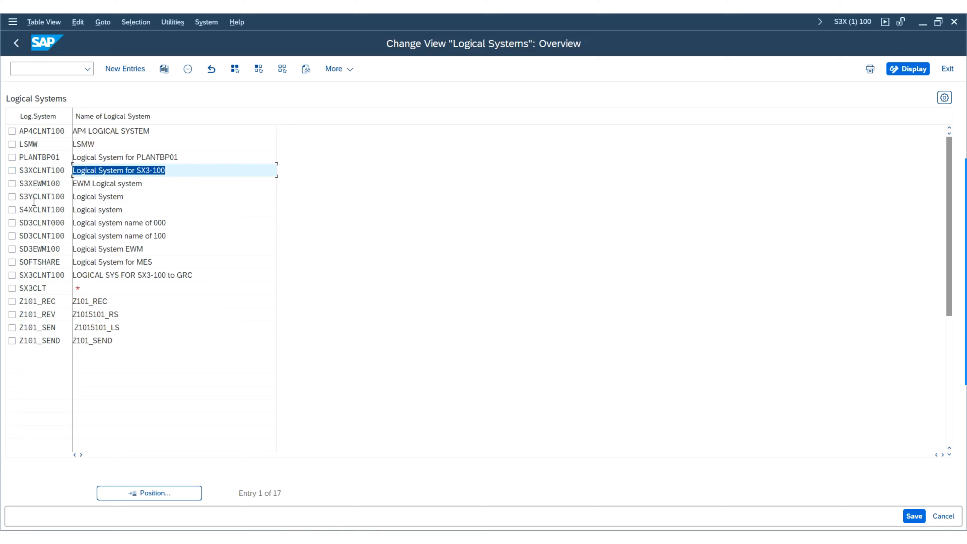
{"action": "left_click", "coordinate": [125, 69]}
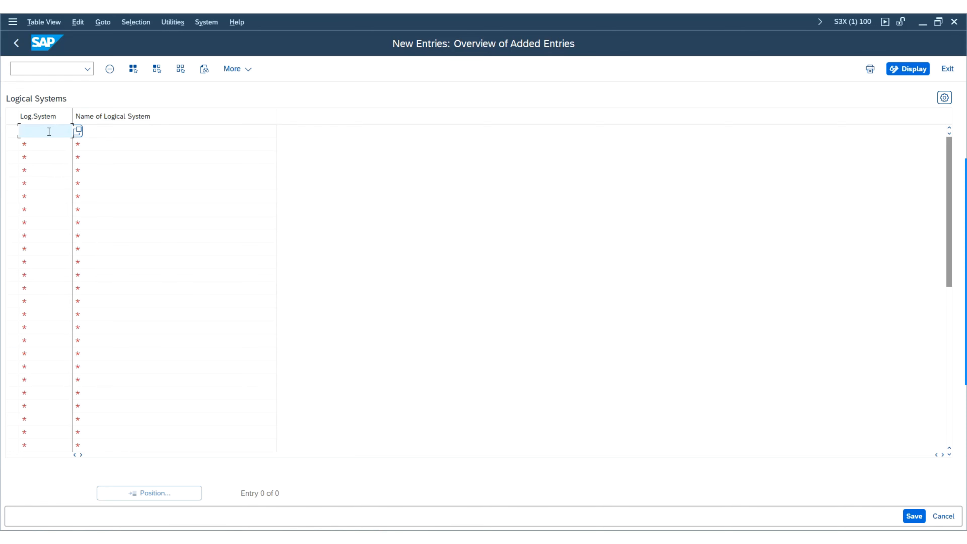
{"action": "left_click", "coordinate": [133, 128]}
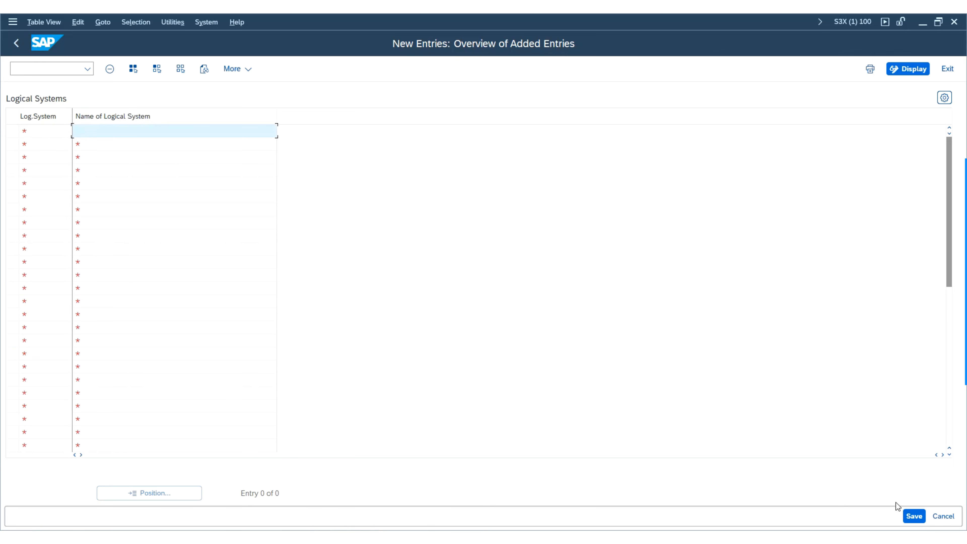
{"action": "left_click", "coordinate": [16, 42]}
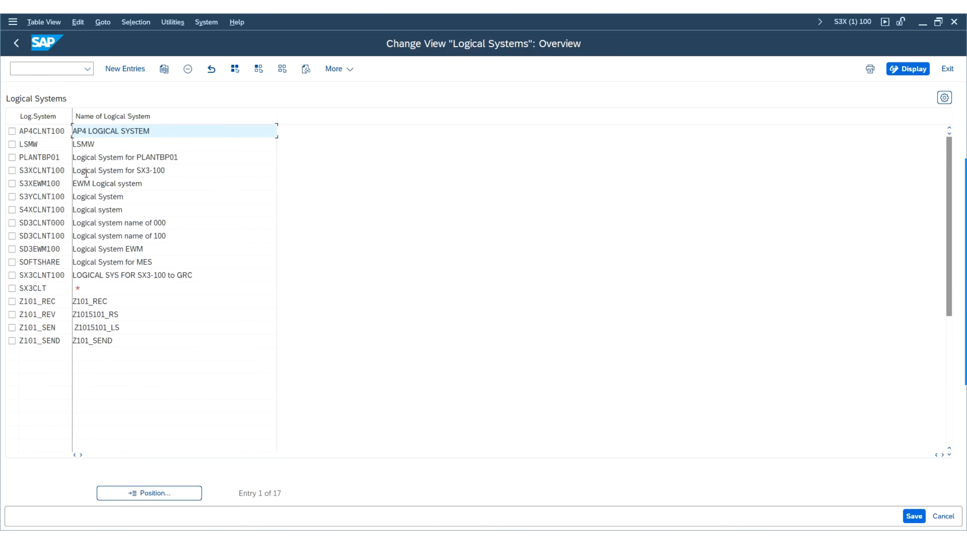
- Review the S3XCLNT100 logical system entry again and return to the IMG structure
{"action": "left_click", "coordinate": [50, 170]}
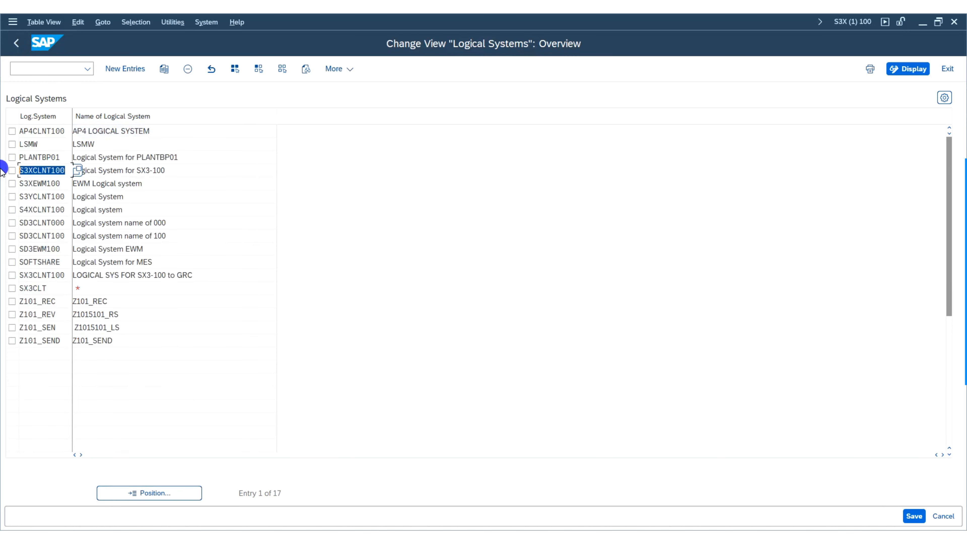
{"action": "left_click_drag", "start_coordinate": [169, 170], "coordinate": [3, 170]}
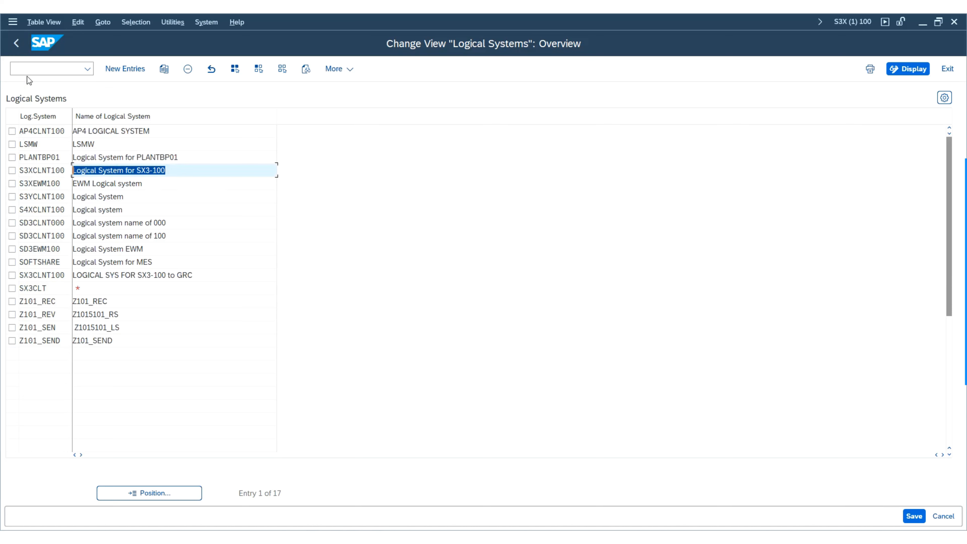
{"action": "left_click", "coordinate": [15, 44]}
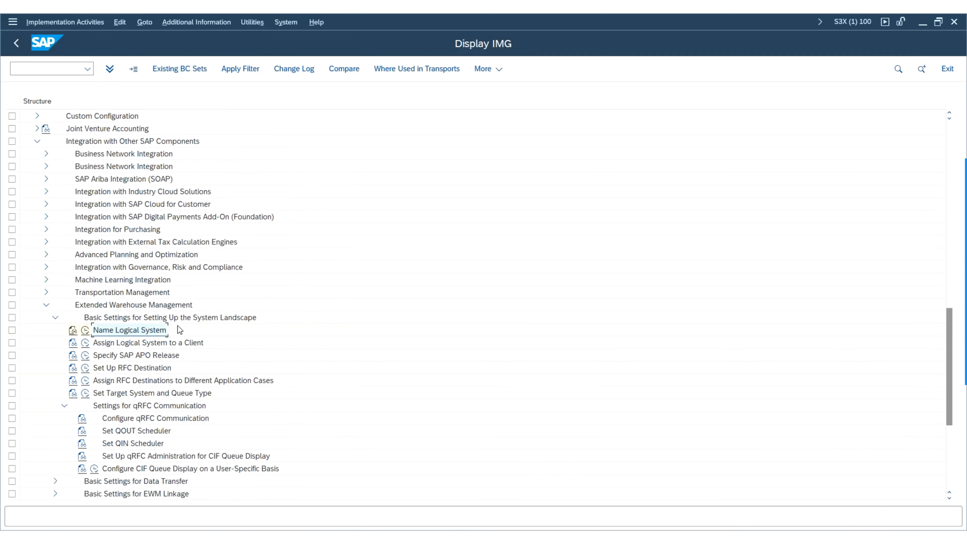
- Reopen Name Logical System, compare the S3XEWM100 entry with S3XCLNT100, and return to the IMG structure
{"action": "left_click", "coordinate": [85, 330]}
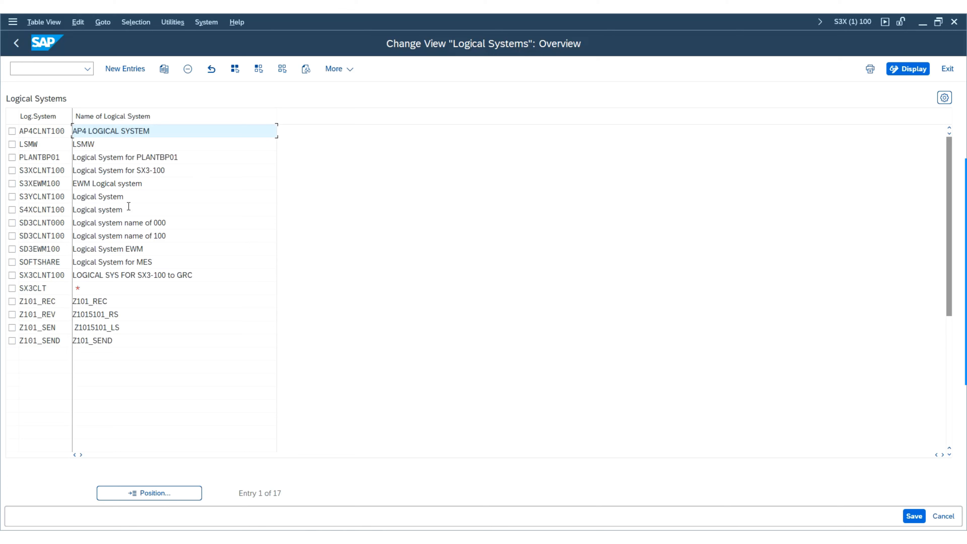
{"action": "left_click_drag", "start_coordinate": [63, 185], "coordinate": [15, 184]}
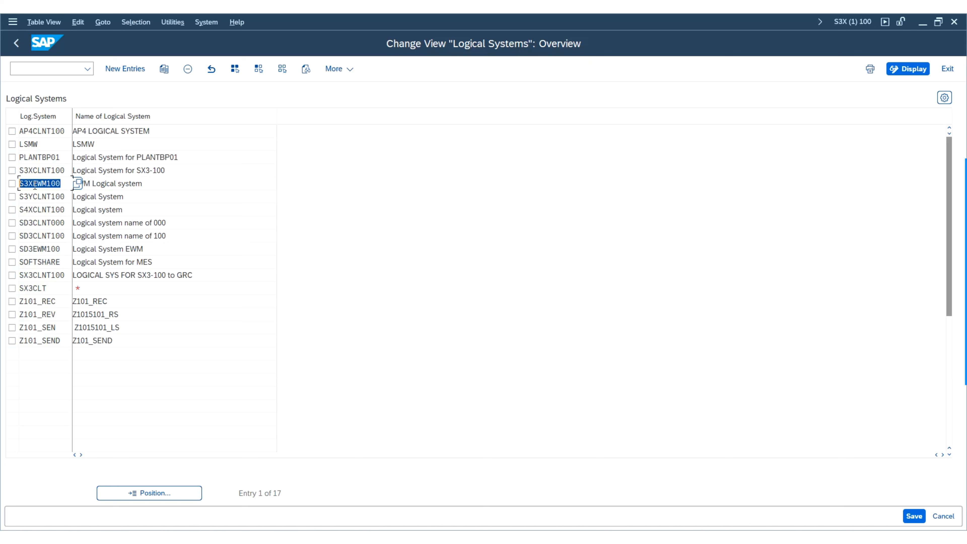
{"action": "left_click_drag", "start_coordinate": [156, 181], "coordinate": [4, 183]}
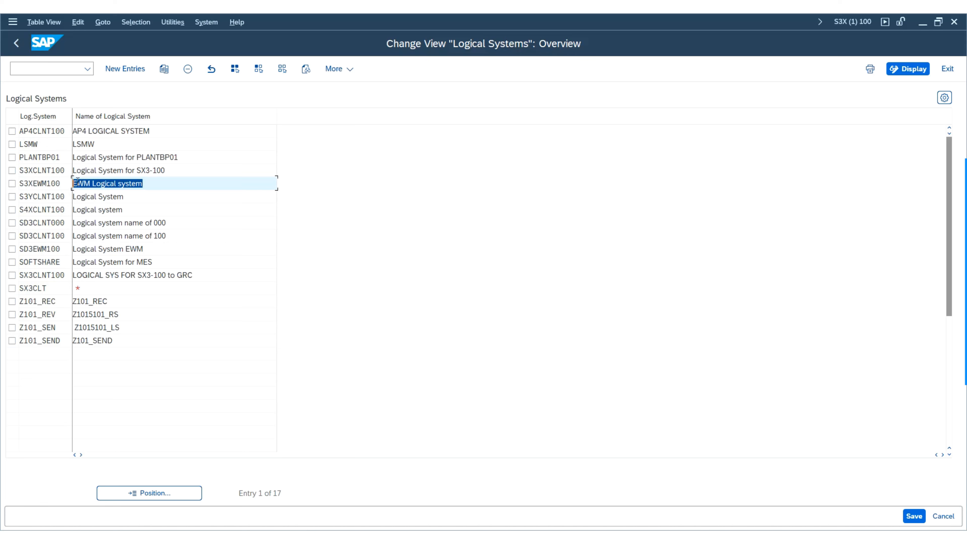
{"action": "double_click", "coordinate": [61, 169]}
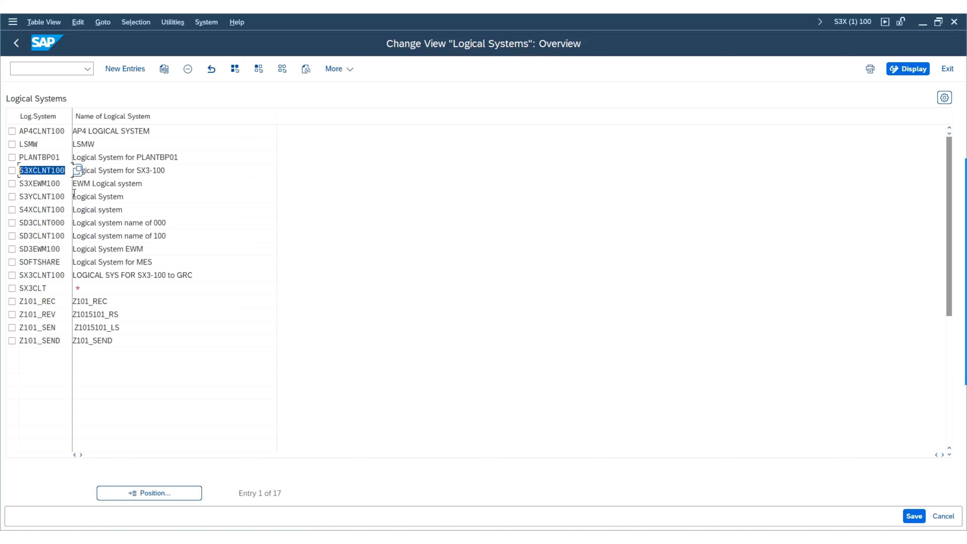
{"action": "left_click_drag", "start_coordinate": [64, 184], "coordinate": [1, 184]}
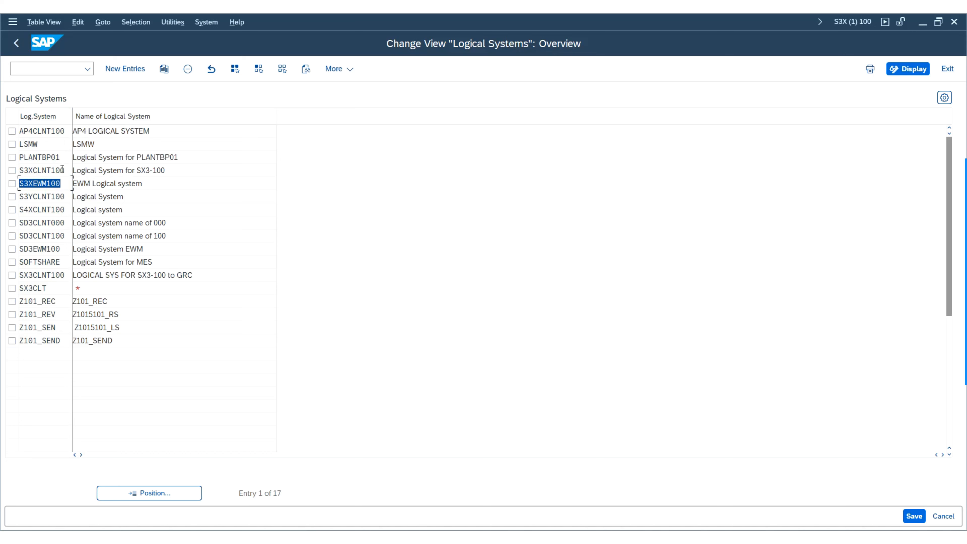
{"action": "left_click", "coordinate": [33, 170]}
{"action": "double_click", "coordinate": [33, 171]}
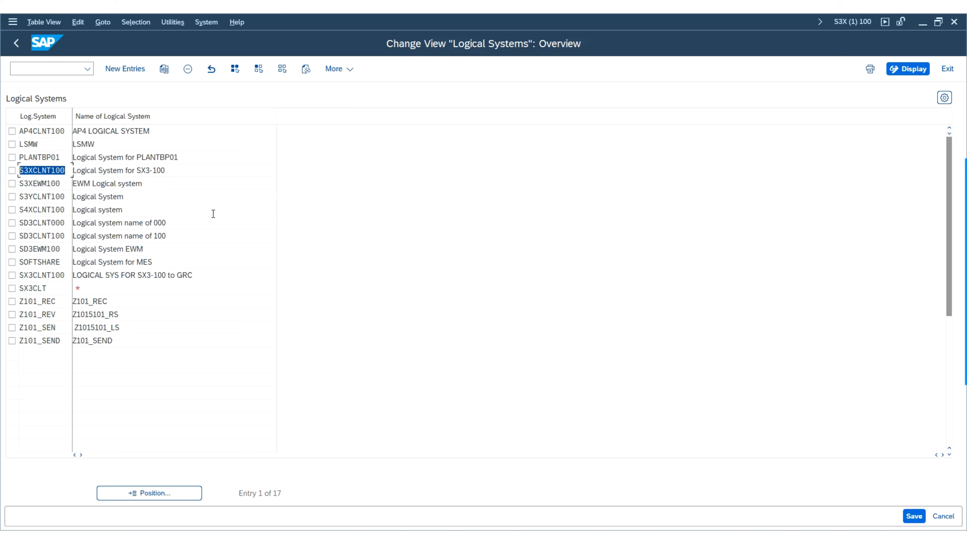
{"action": "left_click", "coordinate": [16, 48]}
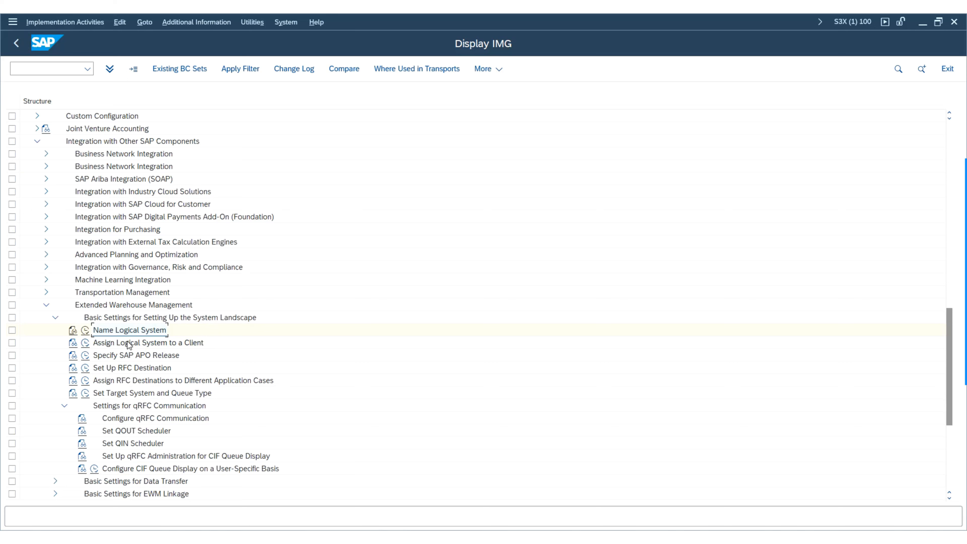
- Try to open the Assign Logical System to a Client activity
{"action": "left_click", "coordinate": [86, 344]}
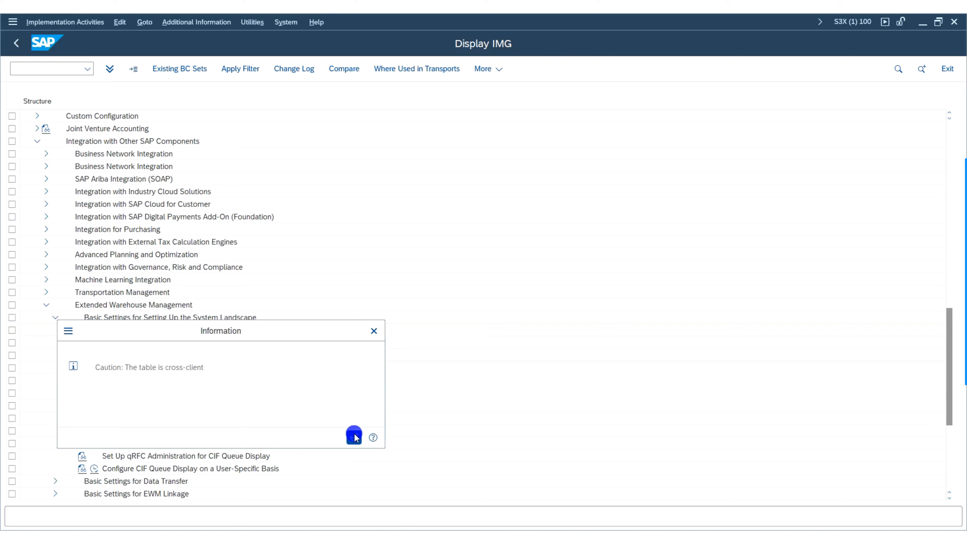
{"action": "left_click", "coordinate": [354, 437]}
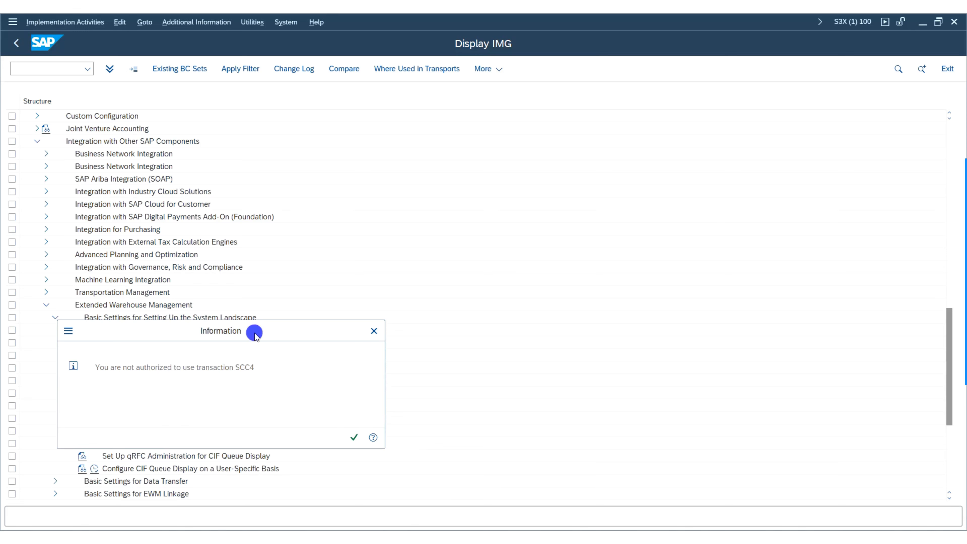
{"action": "left_click_drag", "start_coordinate": [255, 334], "coordinate": [312, 318]}
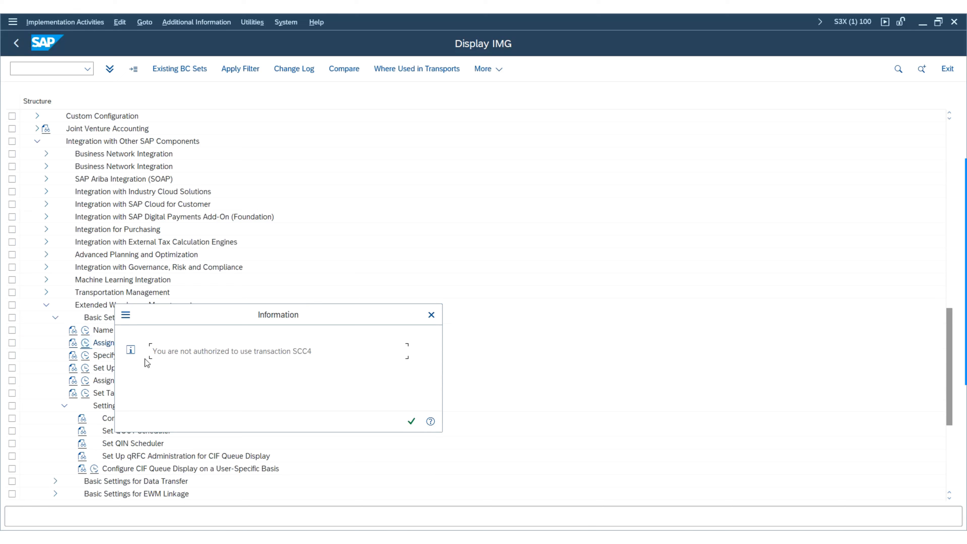
{"action": "left_click_drag", "start_coordinate": [196, 321], "coordinate": [134, 307]}
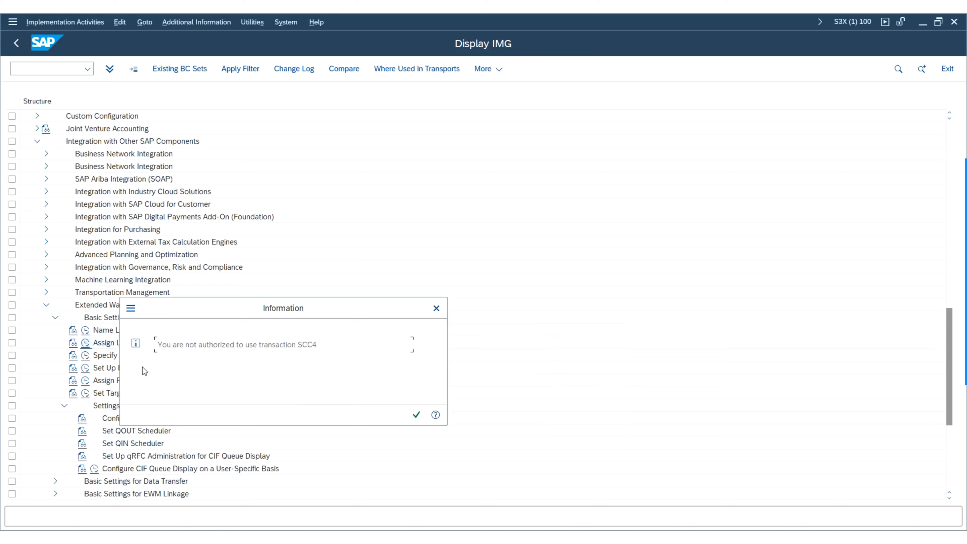
{"action": "left_click", "coordinate": [416, 416]}
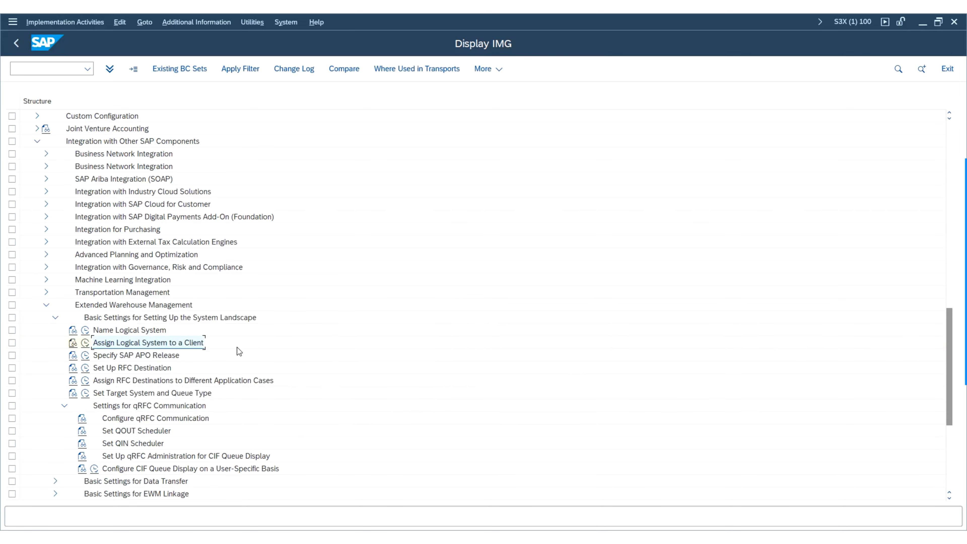
- Open the Specify SAP APO Release activity and examine the system type and release of logical system S3XCLNT100
{"action": "scroll", "coordinate": [440, 301], "scroll_direction": "up", "scroll_amount": 1}
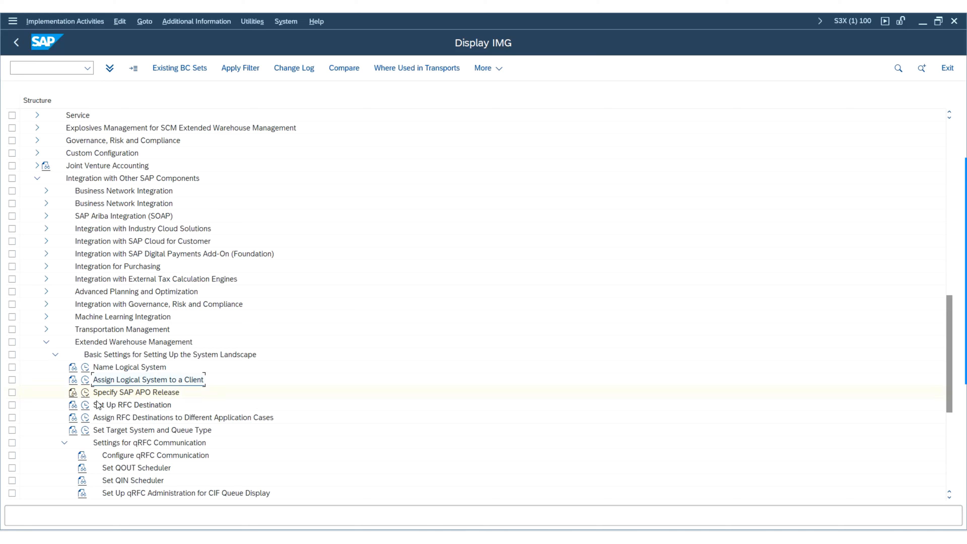
{"action": "left_click", "coordinate": [86, 393]}
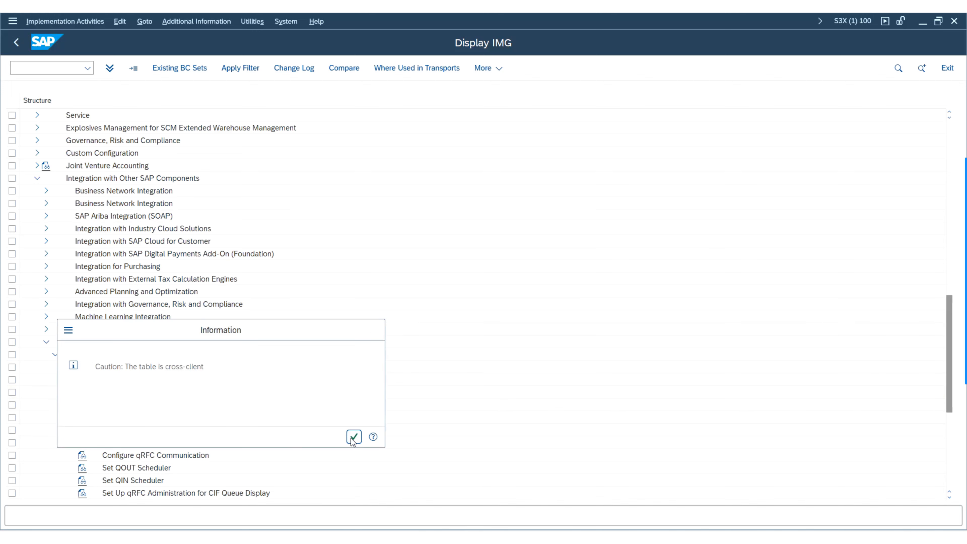
{"action": "left_click", "coordinate": [354, 437]}
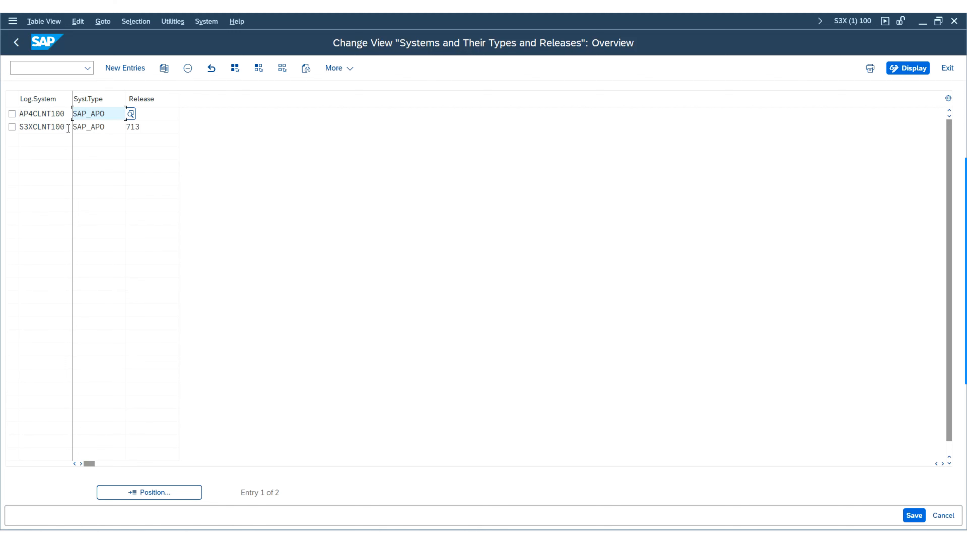
{"action": "left_click_drag", "start_coordinate": [67, 129], "coordinate": [19, 128]}
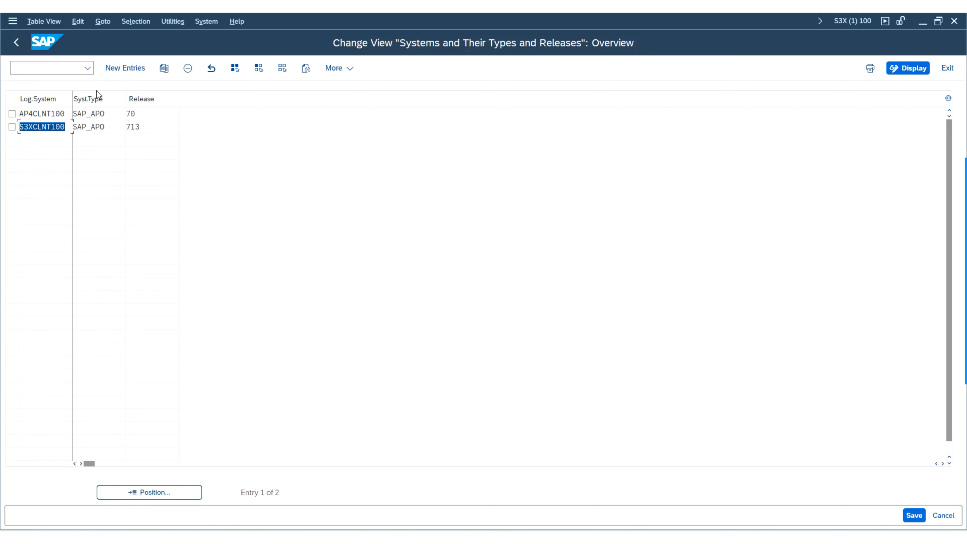
{"action": "left_click", "coordinate": [114, 126]}
{"action": "double_click", "coordinate": [114, 127]}
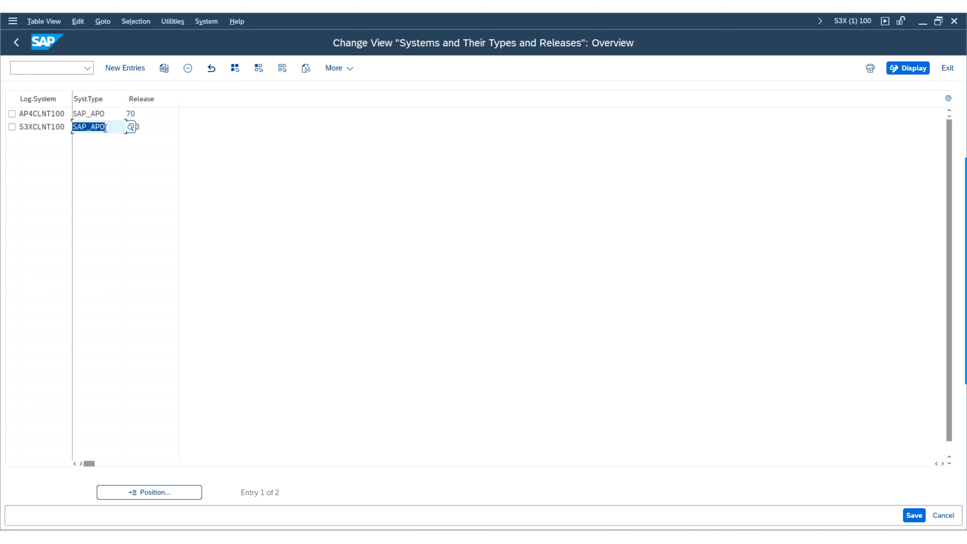
{"action": "key", "text": "Tab"}
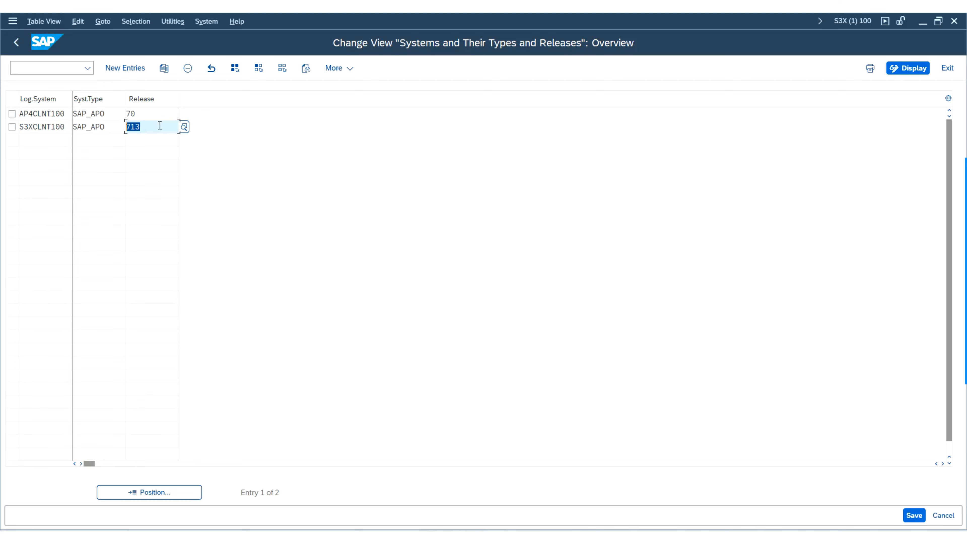
- View the available release values for S3XCLNT100, close the list without choosing one, and return to the IMG structure
{"action": "left_click", "coordinate": [184, 127]}
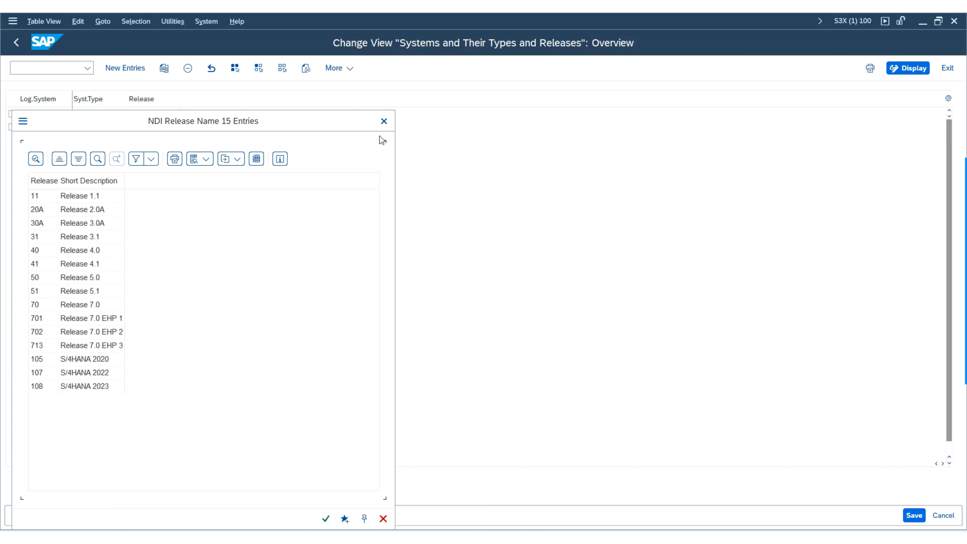
{"action": "left_click", "coordinate": [385, 122]}
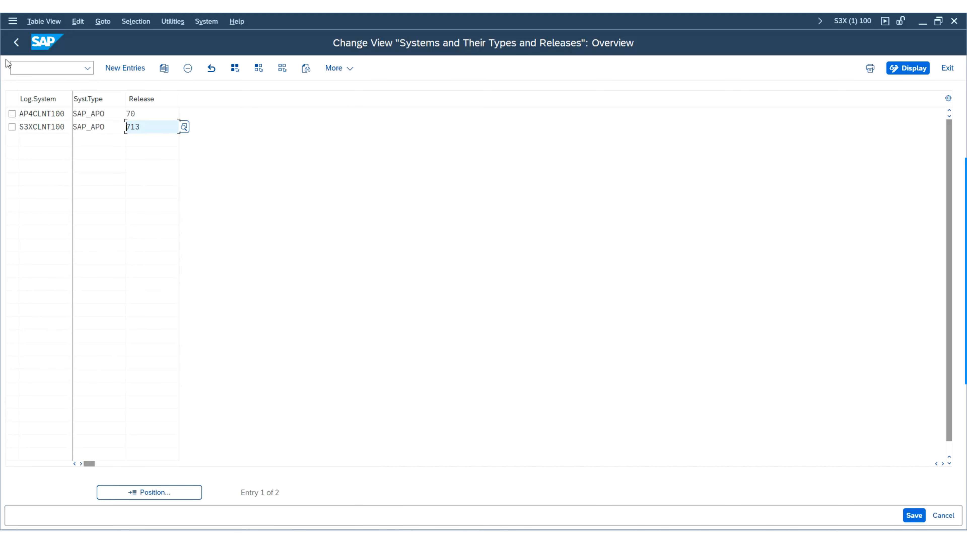
{"action": "left_click", "coordinate": [16, 42]}
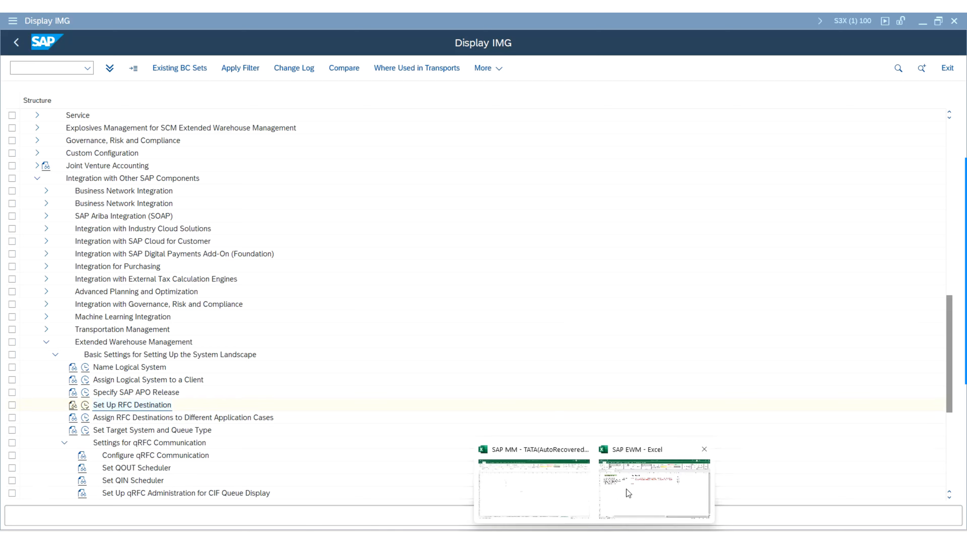
- Switch to the SAP EWM workbook in Excel and select the transaction code cell H8 for Set Up RFC Destination
{"action": "left_click", "coordinate": [627, 492]}
{"action": "left_click", "coordinate": [278, 225]}
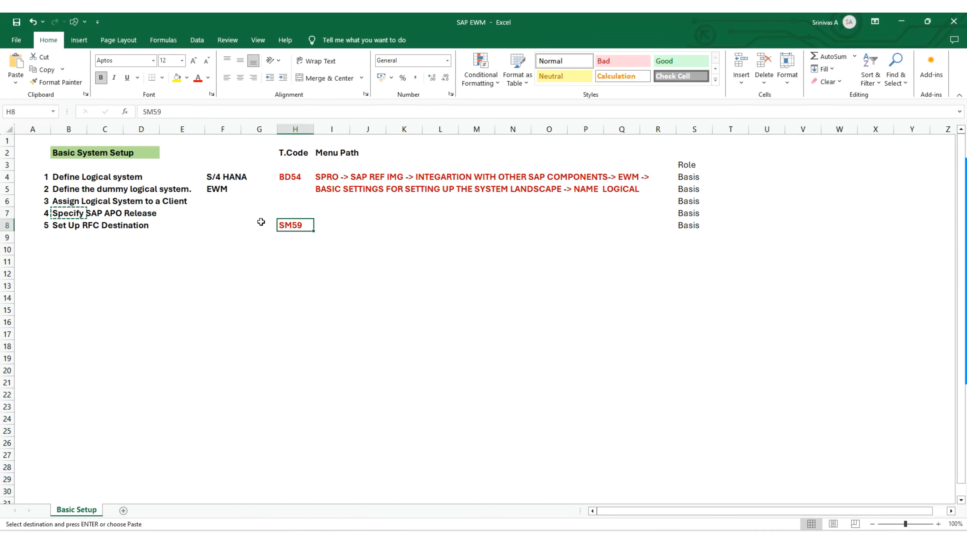
- Clear the pending copy in the workbook, switch to SAP and run transaction BD97 for assigning RFC destinations to method calls
{"action": "key", "text": "Escape"}
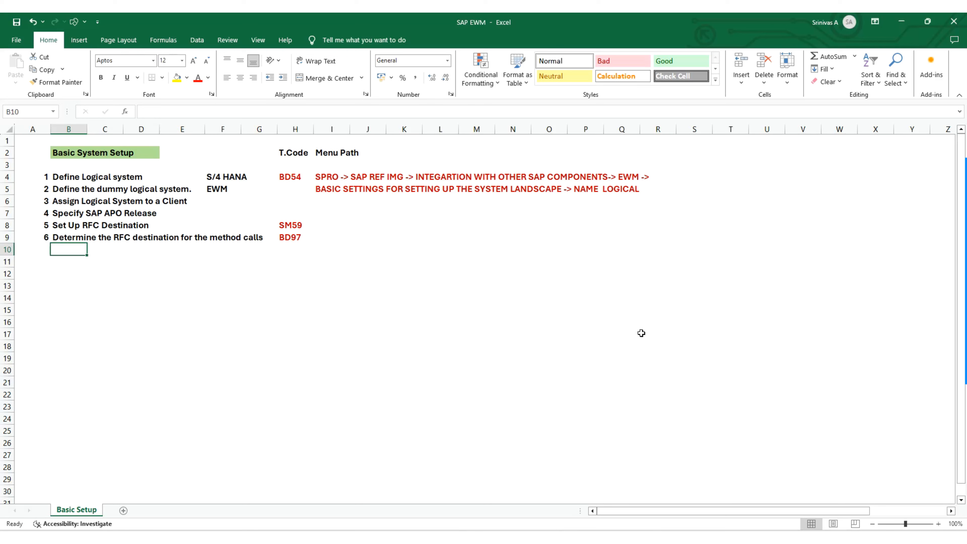
{"action": "left_click", "coordinate": [716, 539]}
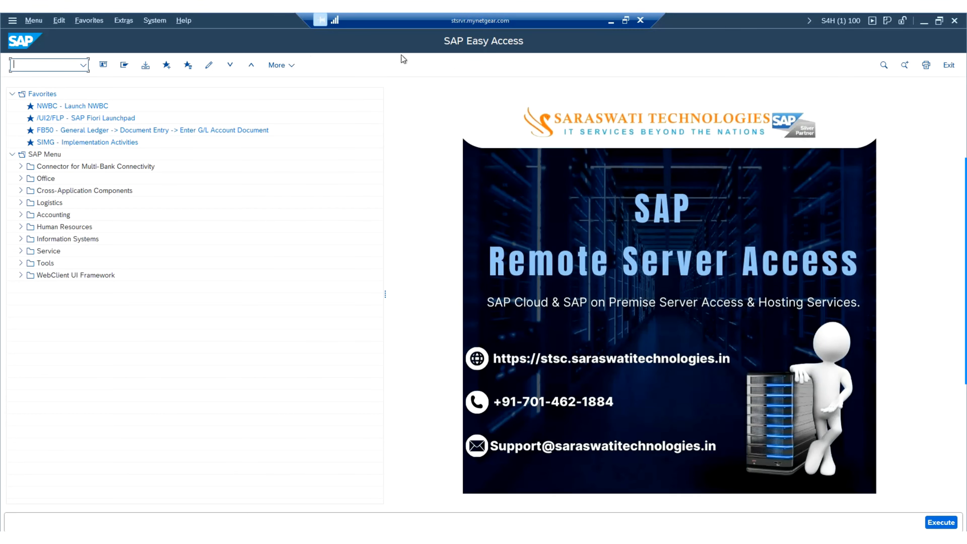
{"action": "left_click", "coordinate": [60, 63]}
{"action": "type", "text": "bd97"}
{"action": "key", "text": "Return"}
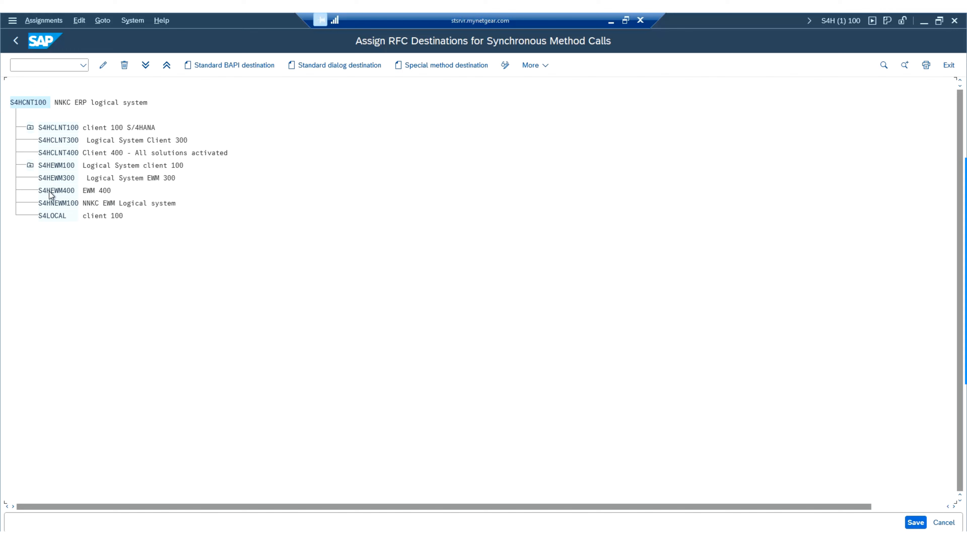
- Examine the standard RFC destination for BAPI calls assigned to logical system S4HEWM100 and collapse its branch again
{"action": "left_click", "coordinate": [30, 165]}
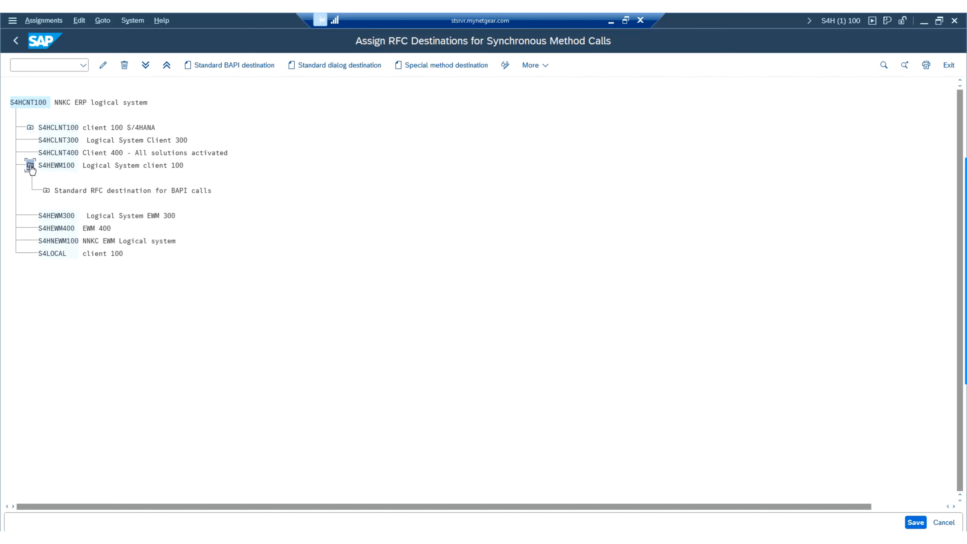
{"action": "left_click", "coordinate": [47, 191]}
{"action": "left_click", "coordinate": [78, 215]}
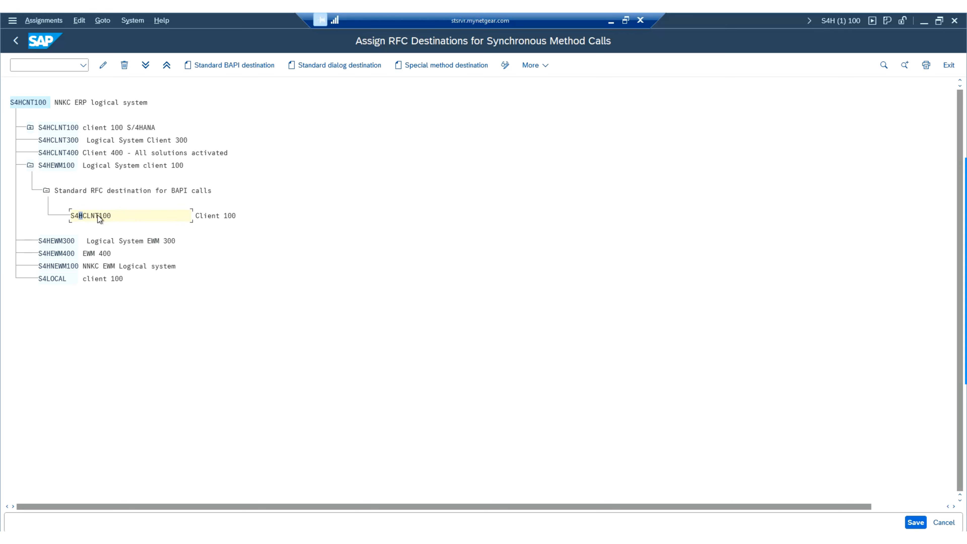
{"action": "left_click", "coordinate": [280, 273]}
{"action": "left_click", "coordinate": [63, 168]}
{"action": "left_click", "coordinate": [30, 165]}
- Assign S4HCLNT100 as the standard RFC destination for BAPI calls to logical system S4HEWM300
{"action": "left_click", "coordinate": [57, 177]}
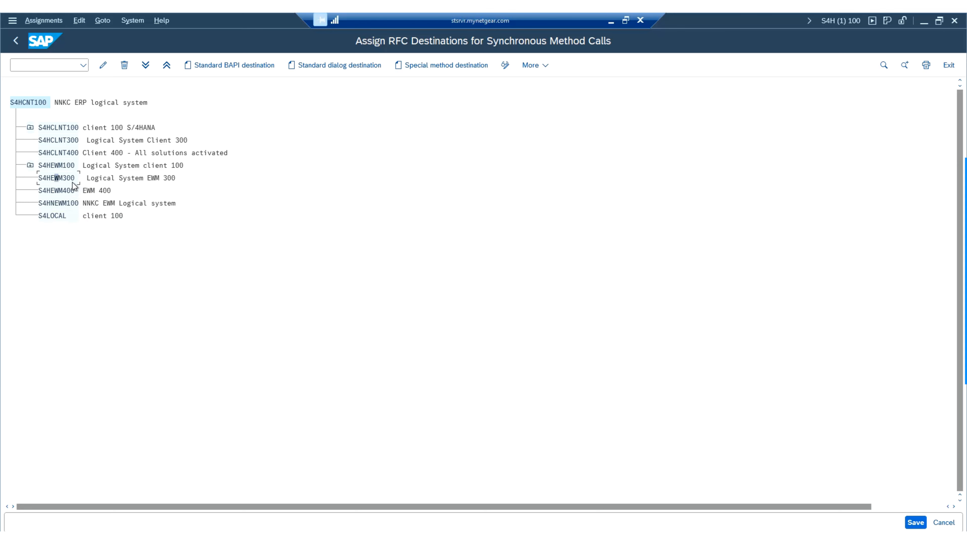
{"action": "left_click", "coordinate": [220, 66]}
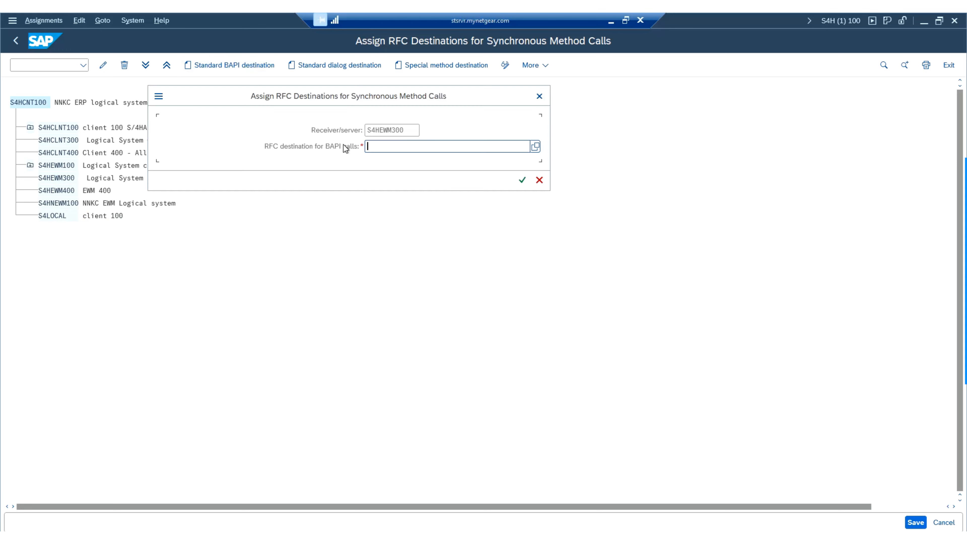
{"action": "left_click", "coordinate": [535, 147]}
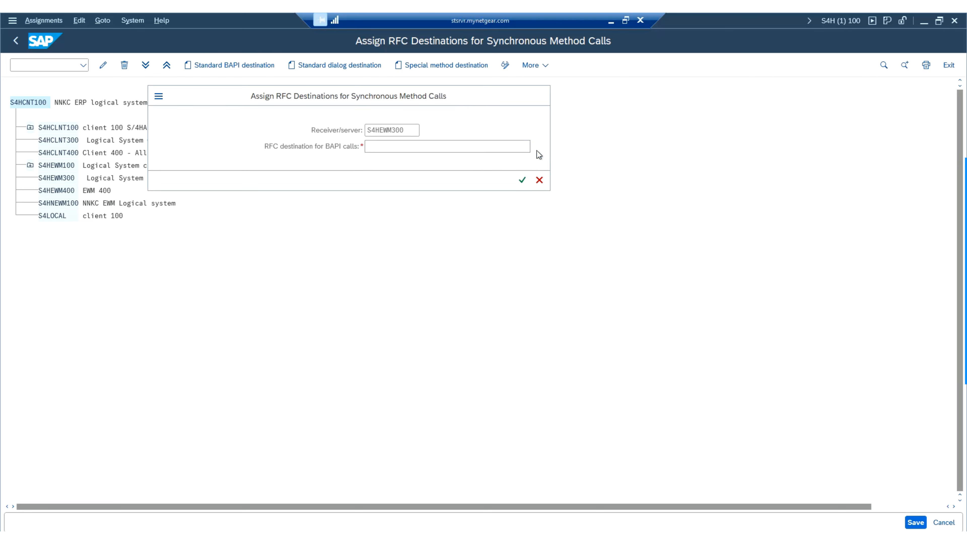
{"action": "scroll", "coordinate": [599, 308], "scroll_direction": "down", "scroll_amount": 10}
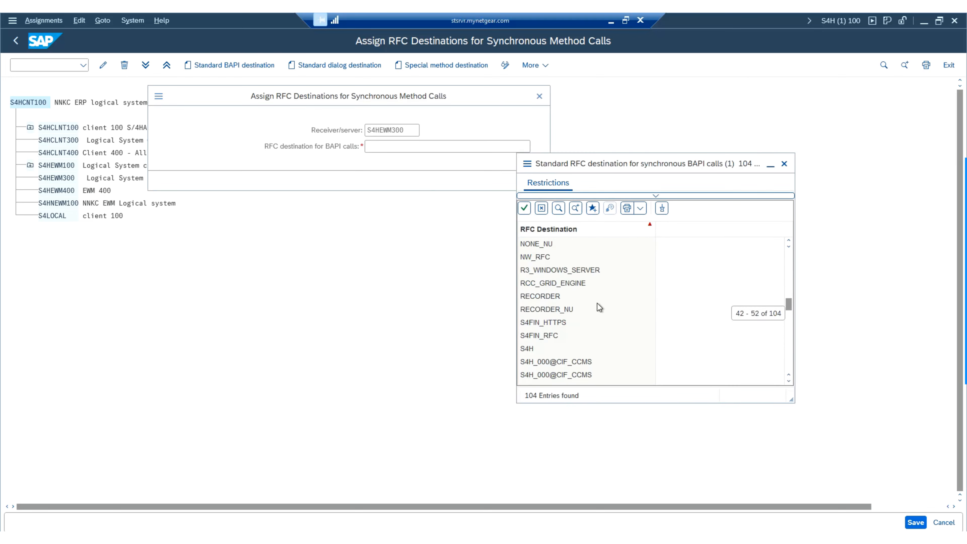
{"action": "scroll", "coordinate": [600, 308], "scroll_direction": "down", "scroll_amount": 5}
{"action": "scroll", "coordinate": [594, 307], "scroll_direction": "up", "scroll_amount": 1}
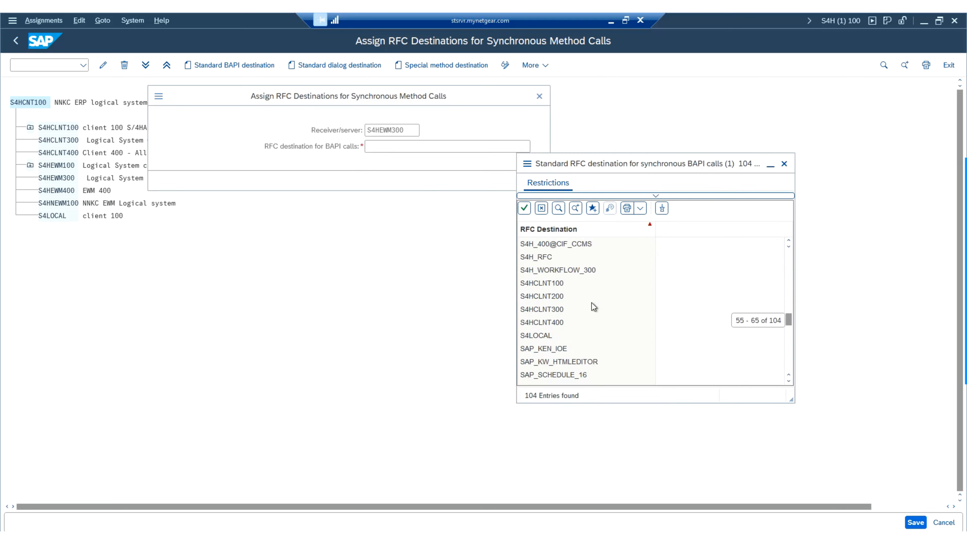
{"action": "double_click", "coordinate": [542, 283]}
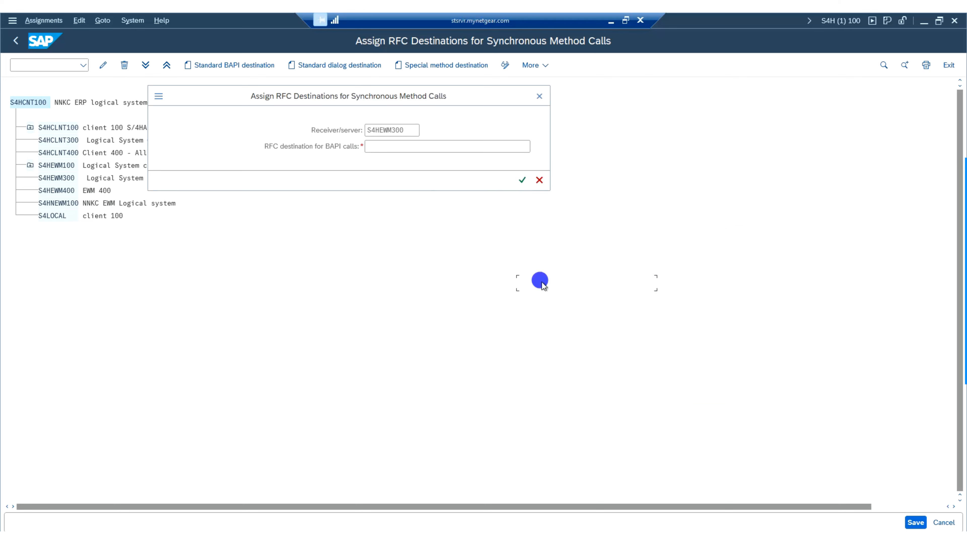
{"action": "left_click", "coordinate": [521, 180]}
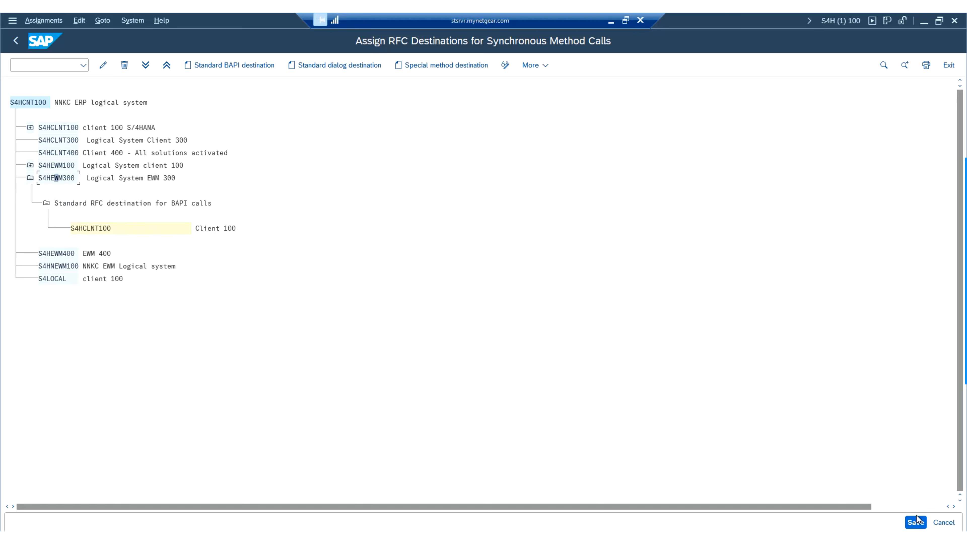
- Delete the S4HCLNT100 BAPI destination from logical system S4HEWM300
{"action": "left_click", "coordinate": [94, 230]}
{"action": "left_click", "coordinate": [125, 65]}
{"action": "left_click", "coordinate": [209, 177]}
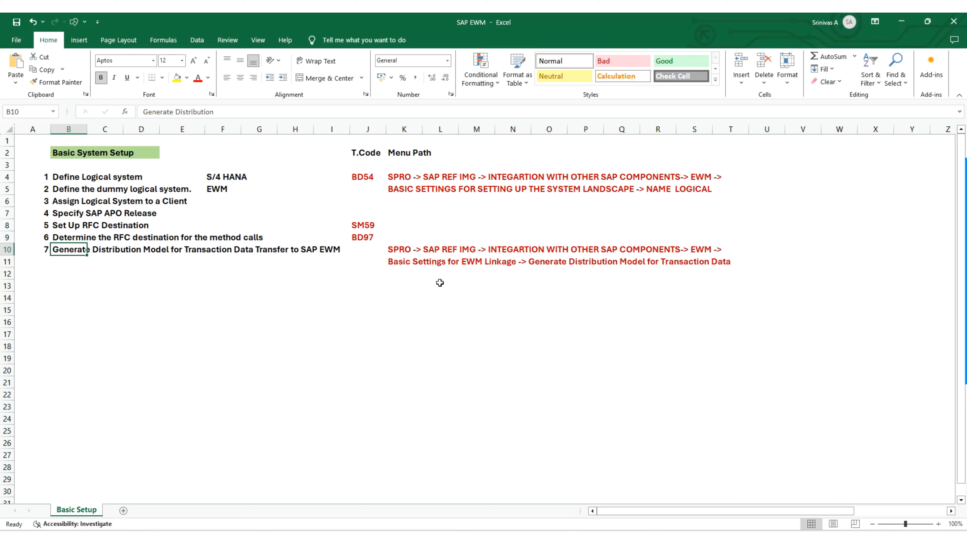
- Select the workbook's menu path cell for Generate Distribution Model, and switch to the IMG structure in SAP
{"action": "left_click", "coordinate": [453, 255]}
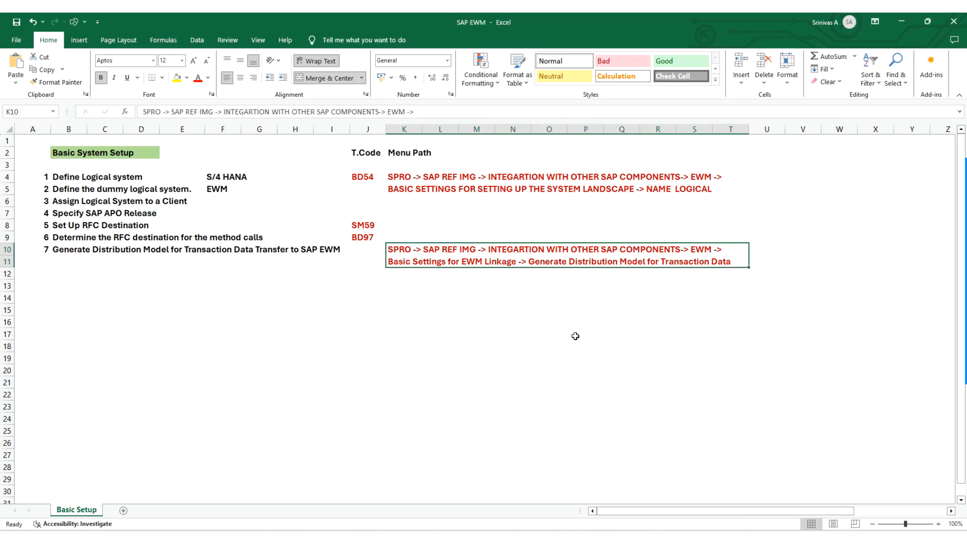
{"action": "key", "text": "alt+Tab"}
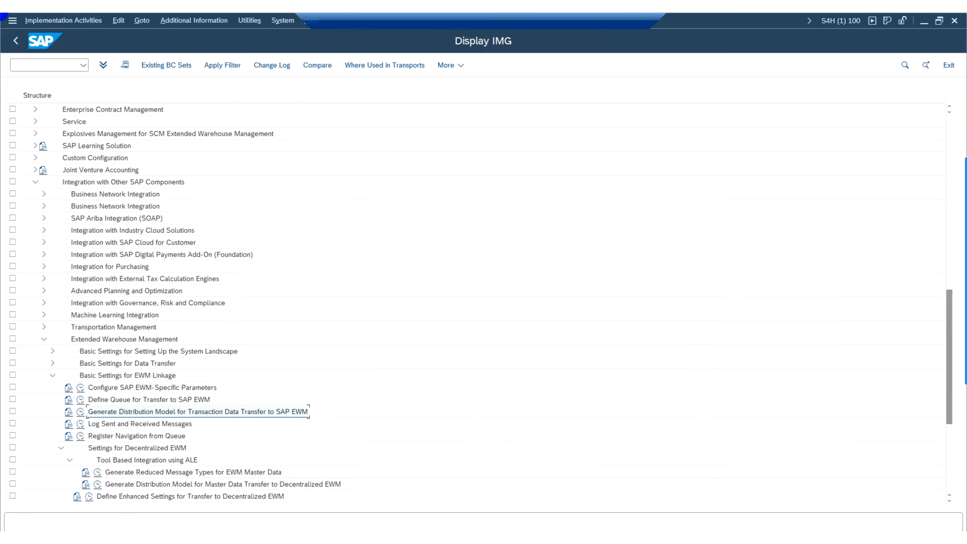
{"action": "scroll", "coordinate": [253, 305], "scroll_direction": "up", "scroll_amount": 8}
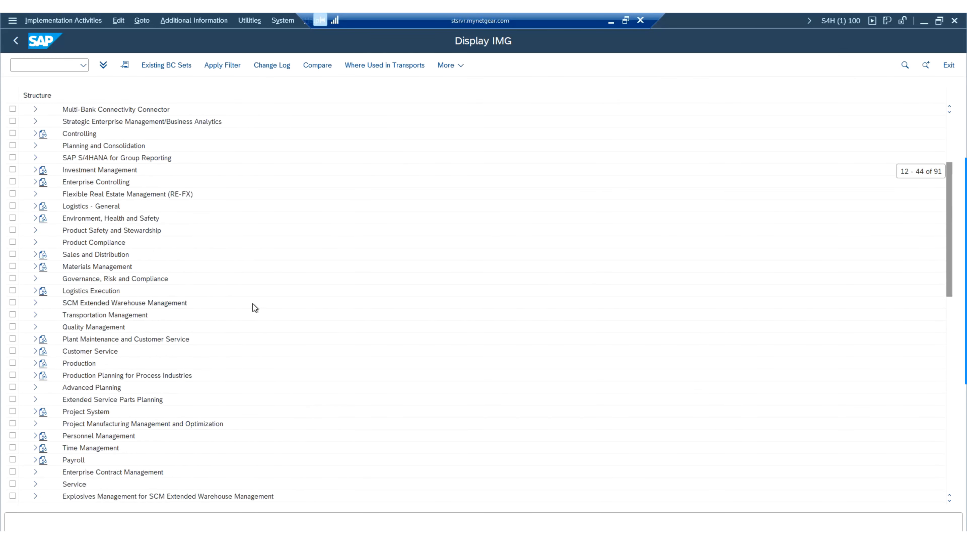
- Leave the current IMG display with /n, run transaction SPRO and open the SAP Reference IMG
{"action": "left_click", "coordinate": [40, 66]}
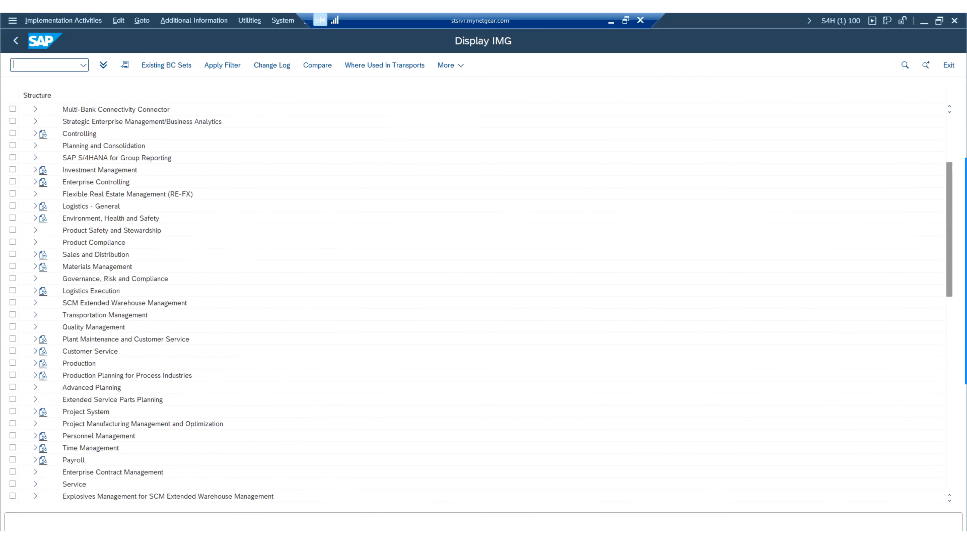
{"action": "type", "text": "/n"}
{"action": "key", "text": "Return"}
{"action": "left_click", "coordinate": [31, 65]}
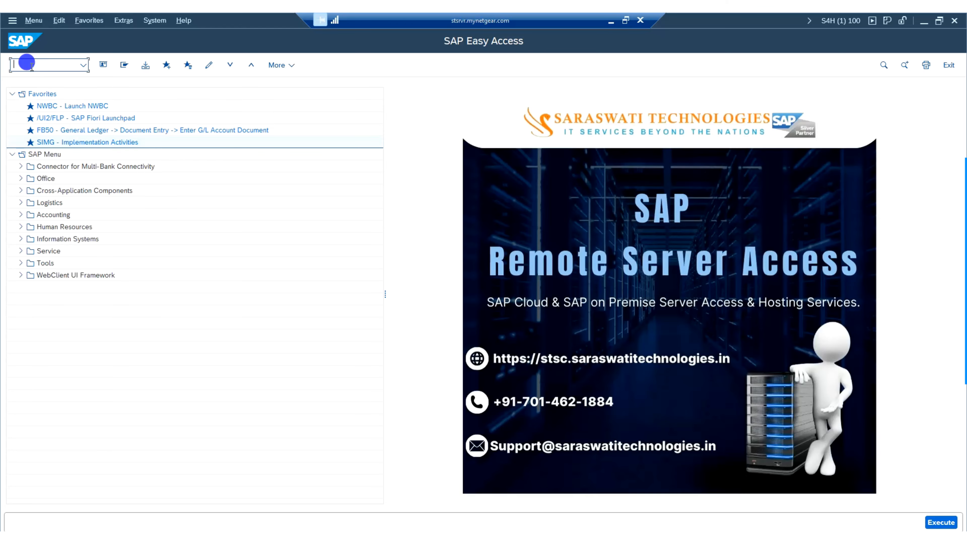
{"action": "type", "text": "spro"}
{"action": "key", "text": "Return"}
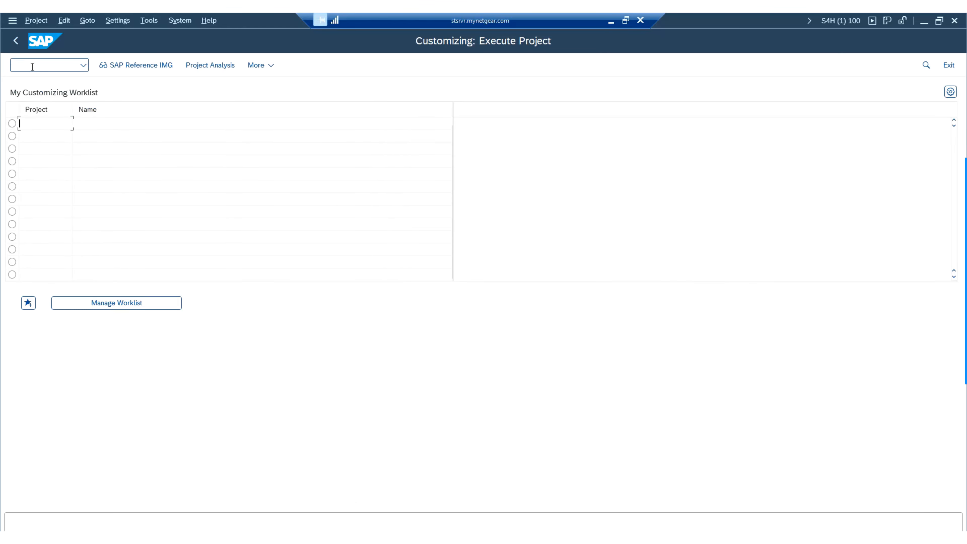
{"action": "left_click", "coordinate": [124, 65]}
- Open Generate Distribution Model for Transaction Data Transfer to SAP EWM under Integration with Other SAP Components, Extended Warehouse Management, Basic Settings for EWM Linkage
{"action": "scroll", "coordinate": [255, 245], "scroll_direction": "down", "scroll_amount": 5}
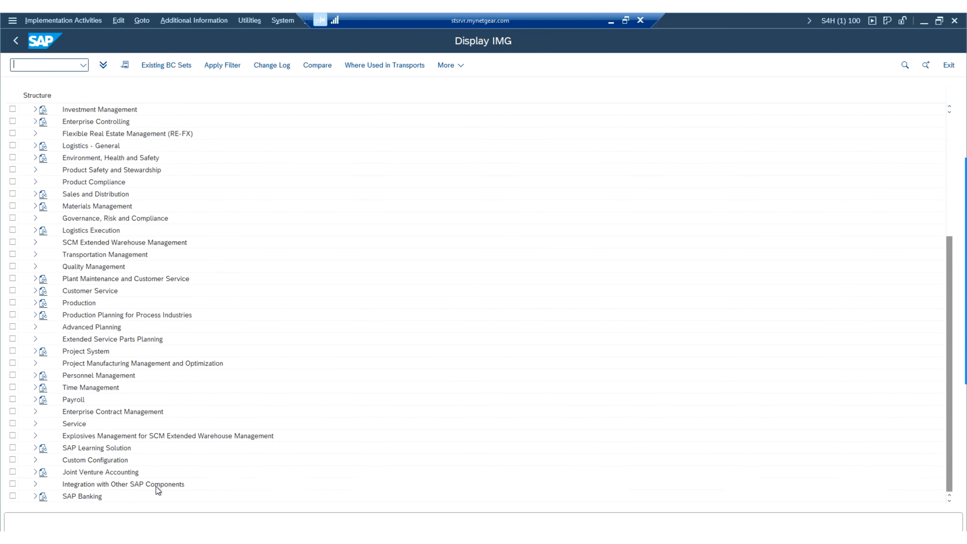
{"action": "left_click", "coordinate": [33, 486]}
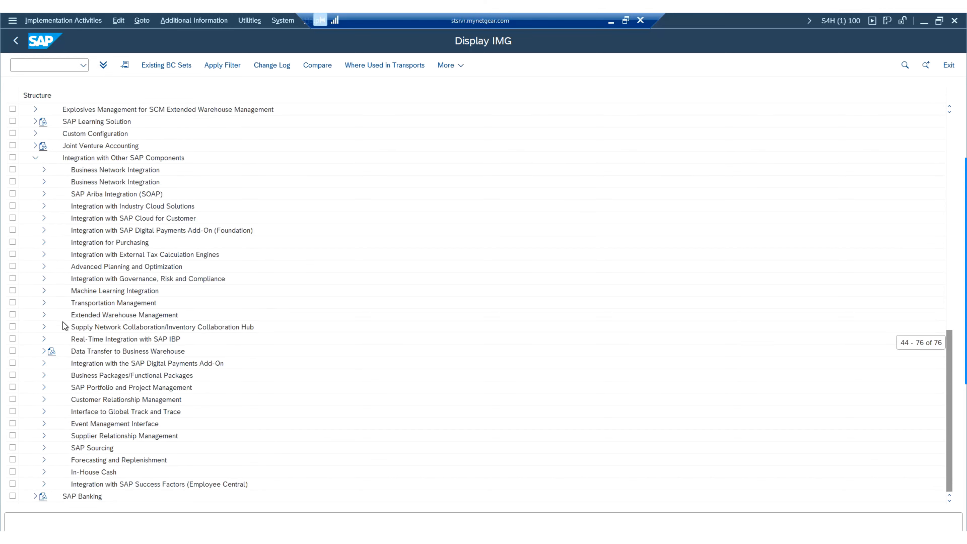
{"action": "left_click", "coordinate": [42, 315]}
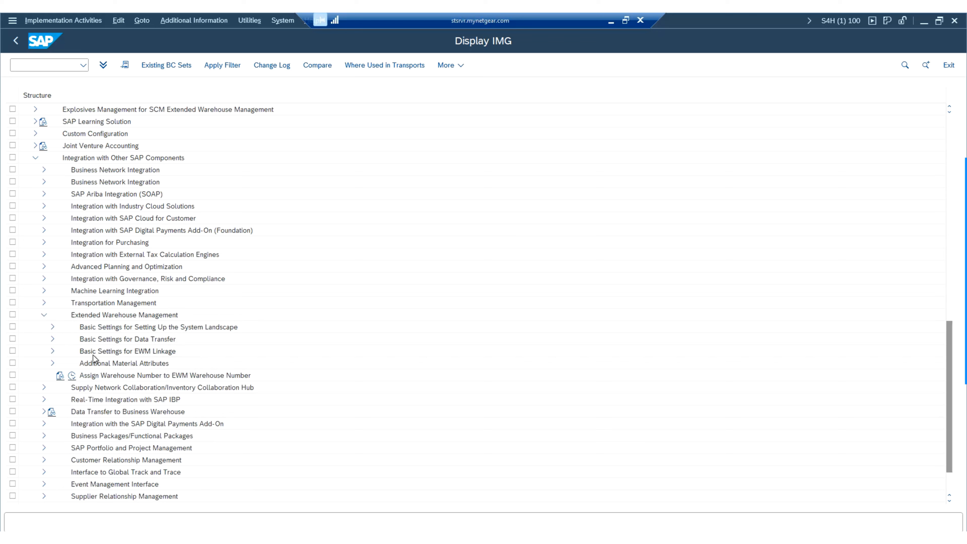
{"action": "left_click", "coordinate": [52, 351]}
{"action": "scroll", "coordinate": [190, 343], "scroll_direction": "down", "scroll_amount": 3}
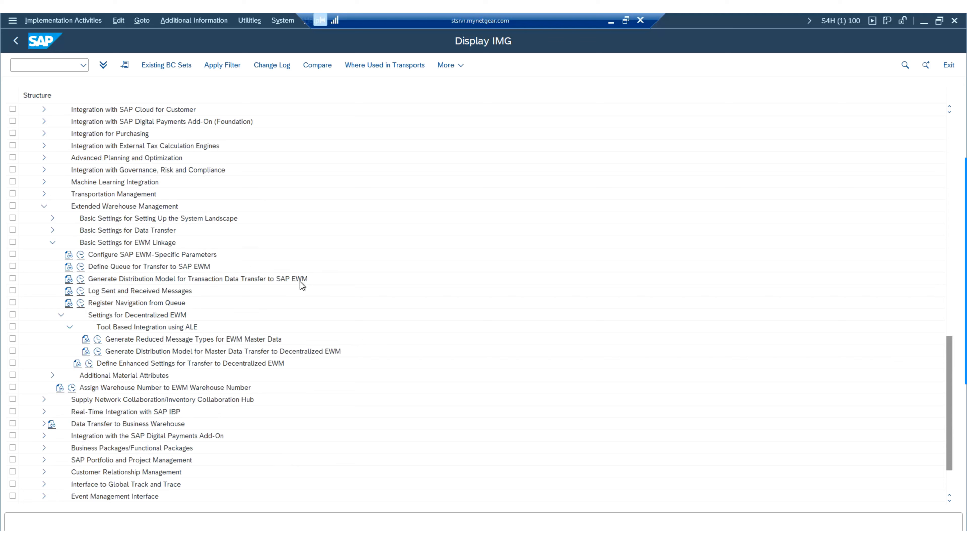
{"action": "left_click", "coordinate": [121, 282]}
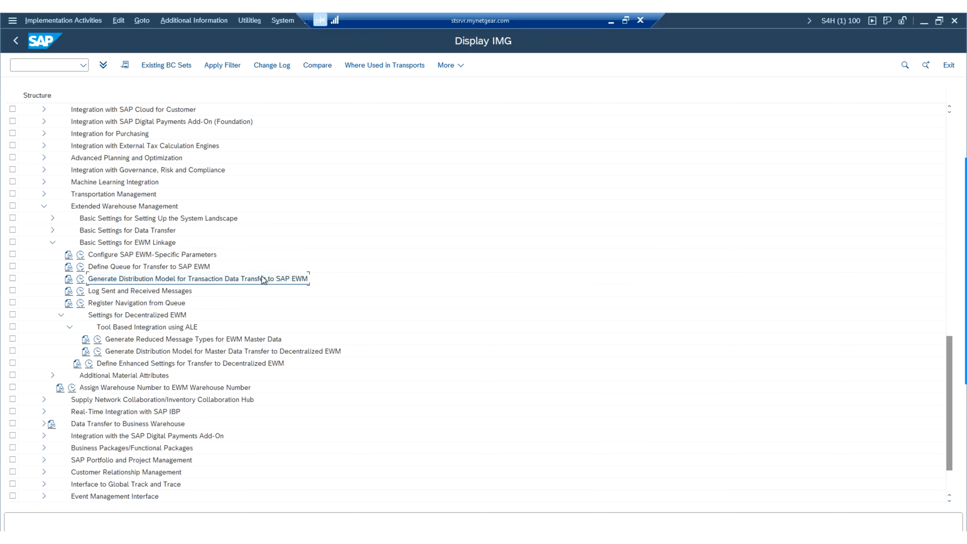
{"action": "left_click", "coordinate": [79, 279]}
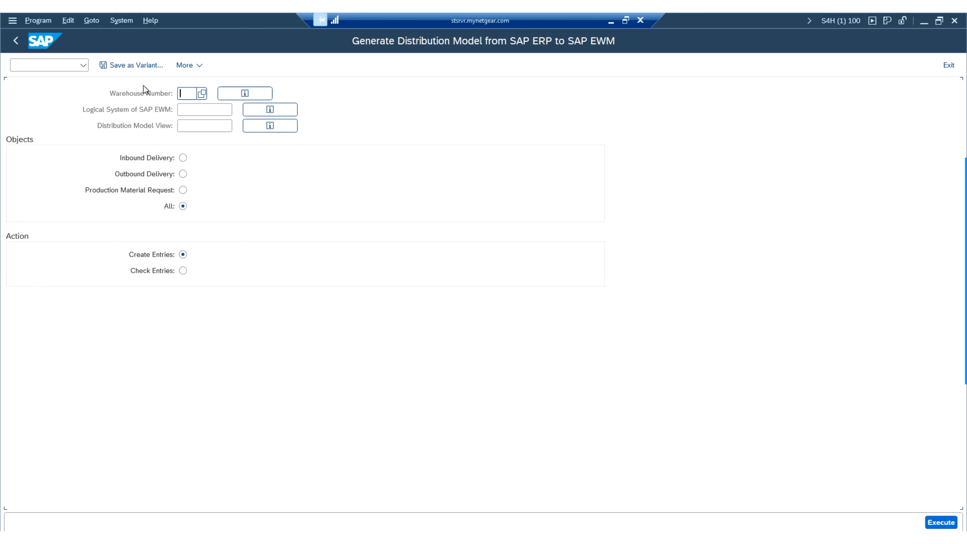
- View the available warehouse numbers for the distribution model and close the list without choosing one
{"action": "left_click", "coordinate": [201, 94]}
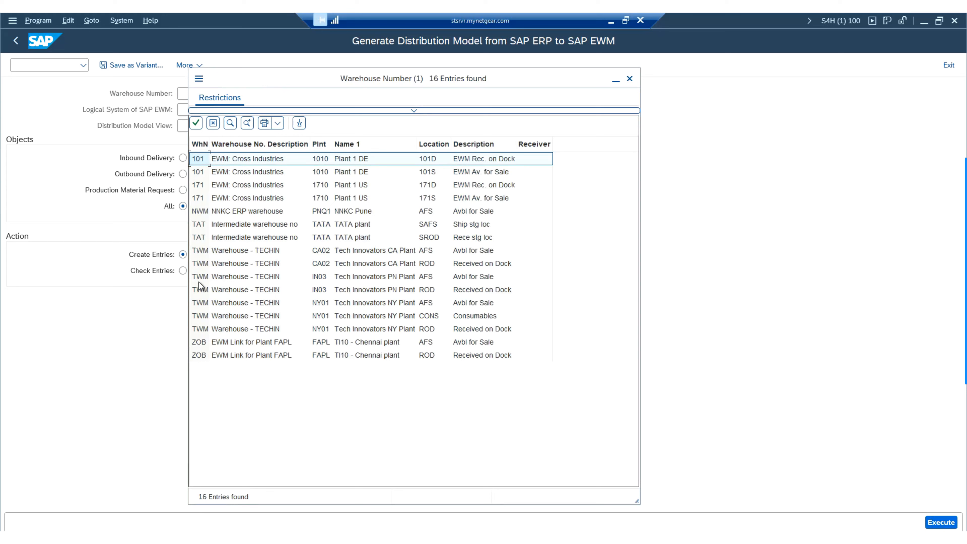
{"action": "left_click", "coordinate": [198, 304]}
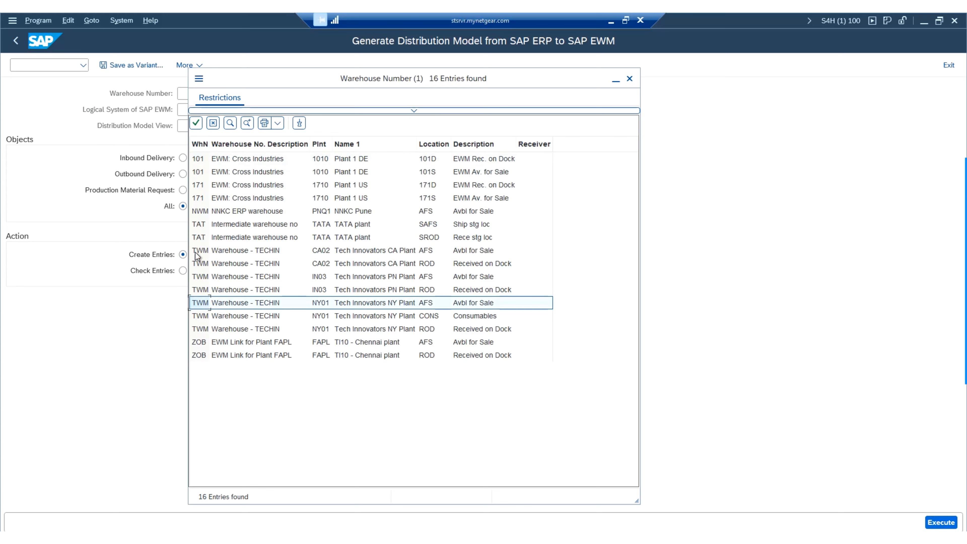
{"action": "left_click", "coordinate": [629, 79]}
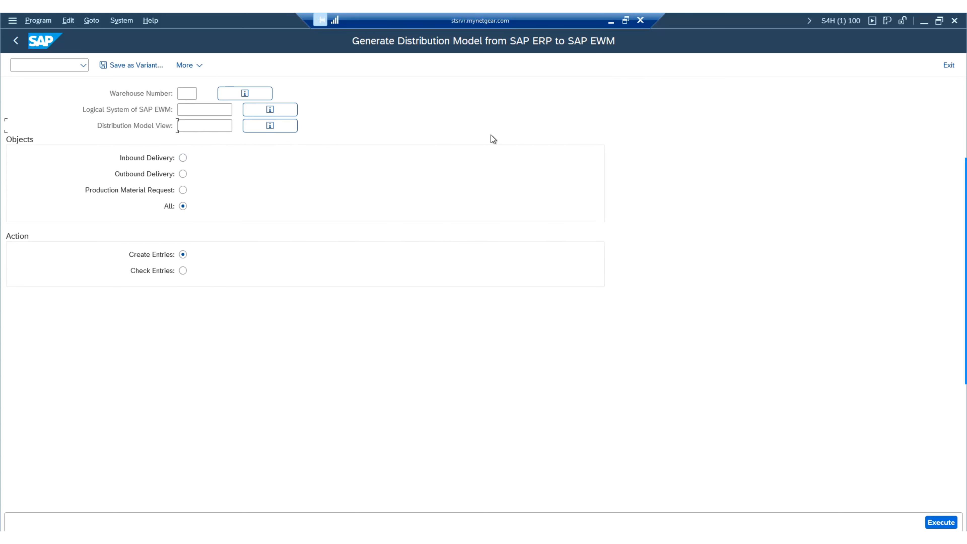
- Set the warehouse number to TWM and the logical system of SAP EWM to S4HEWM100
{"action": "left_click", "coordinate": [190, 92]}
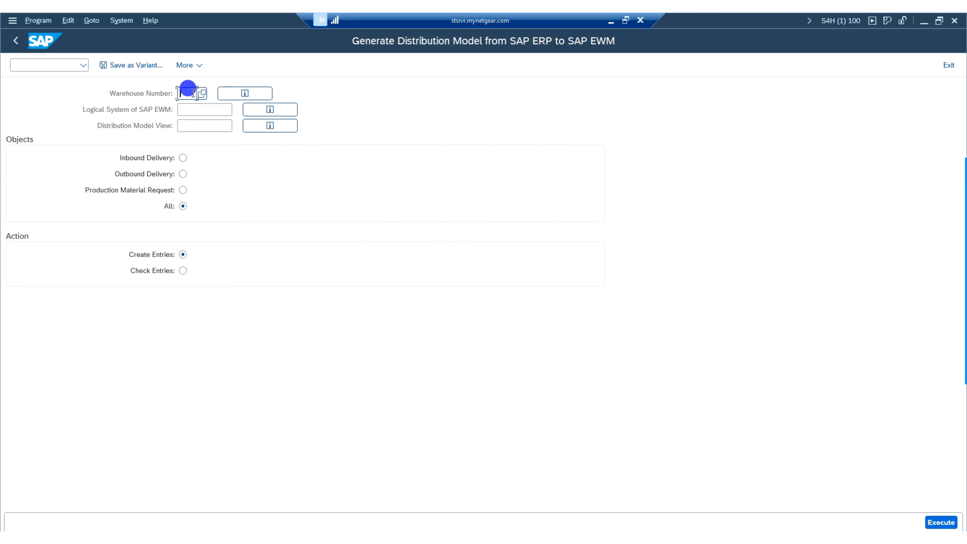
{"action": "type", "text": "twm"}
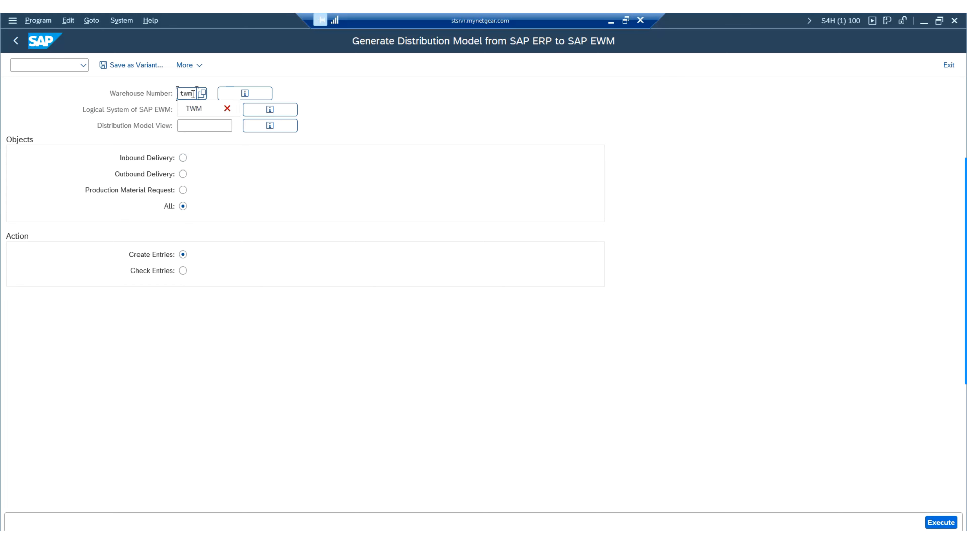
{"action": "left_click", "coordinate": [194, 108]}
{"action": "left_click", "coordinate": [194, 110]}
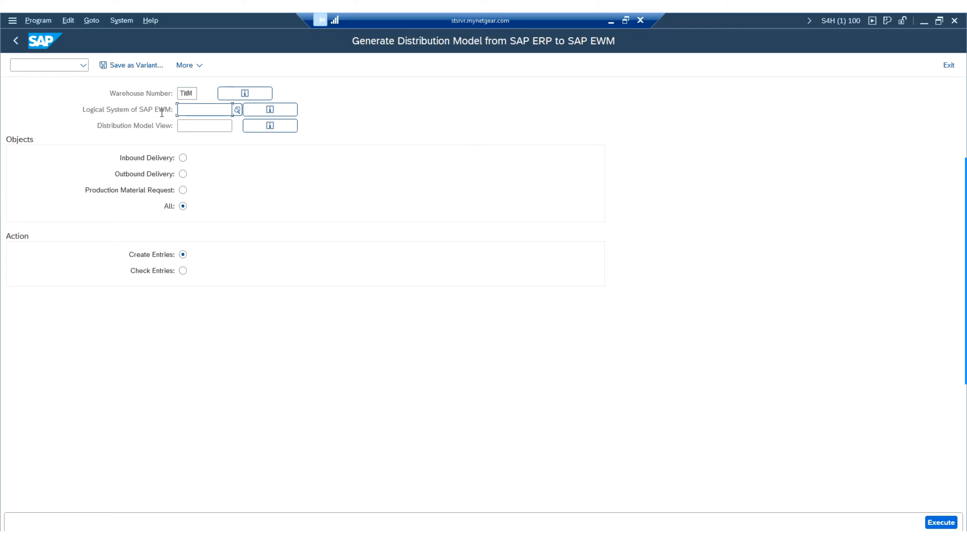
{"action": "left_click", "coordinate": [237, 110]}
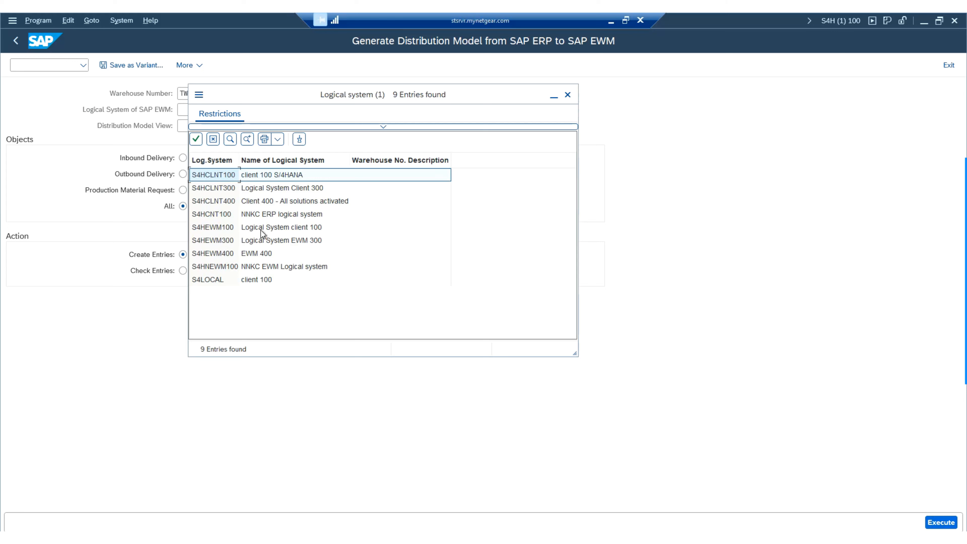
{"action": "double_click", "coordinate": [210, 227]}
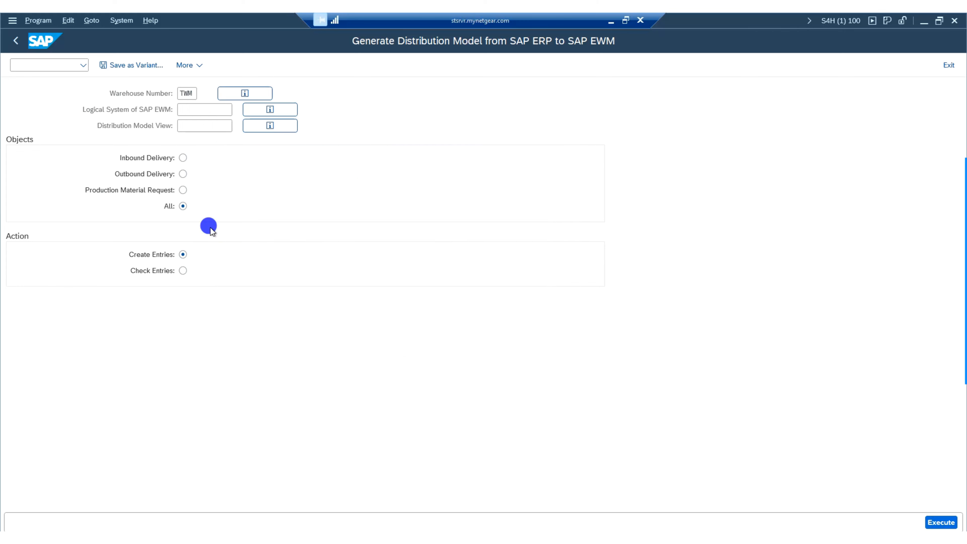
- Enter S4EWM1 as the distribution model view for warehouse TWM
{"action": "left_click", "coordinate": [209, 127]}
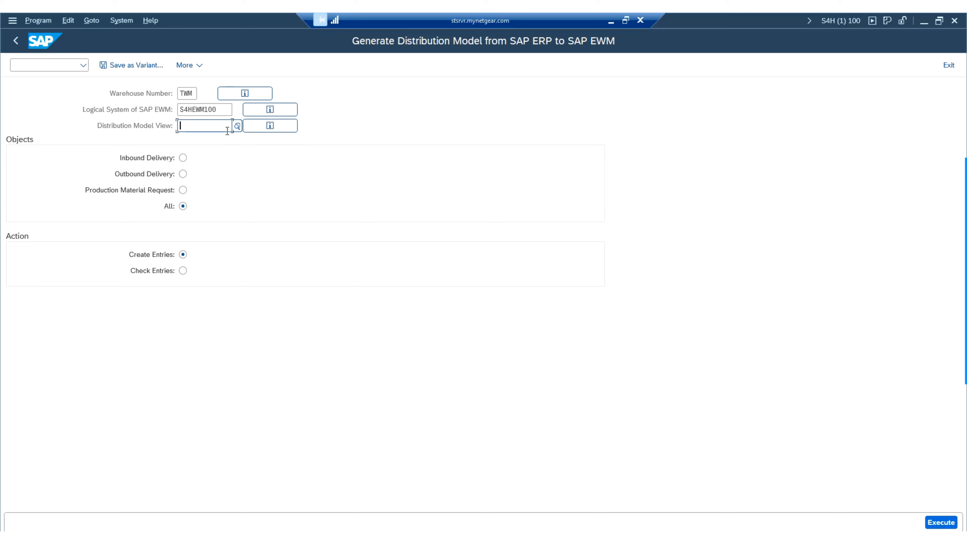
{"action": "key", "text": "Caps_Lock"}
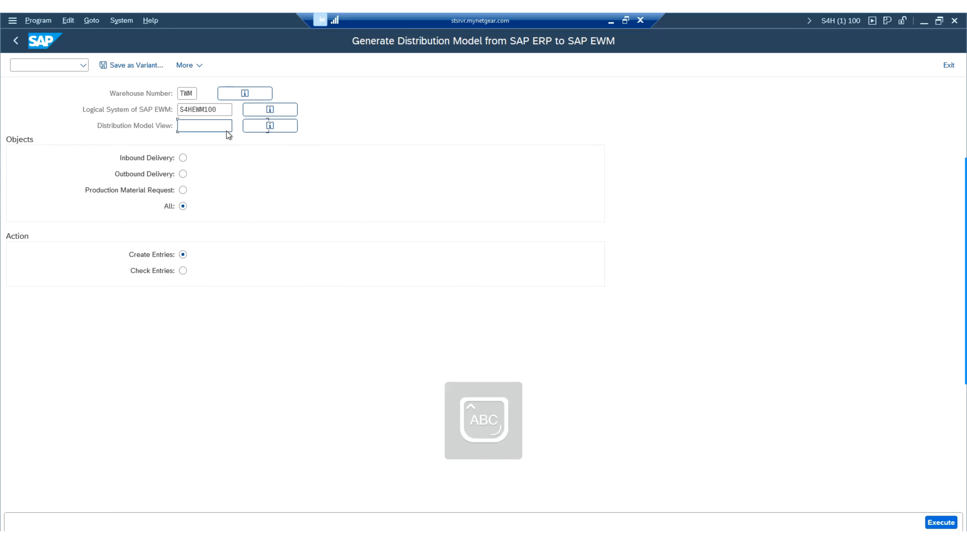
{"action": "type", "text": "S4EWM"}
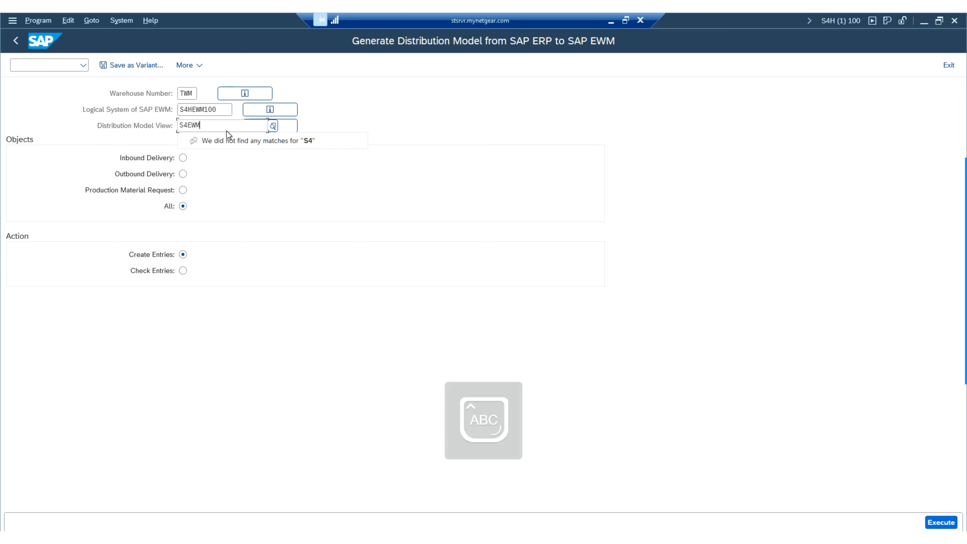
{"action": "type", "text": "1"}
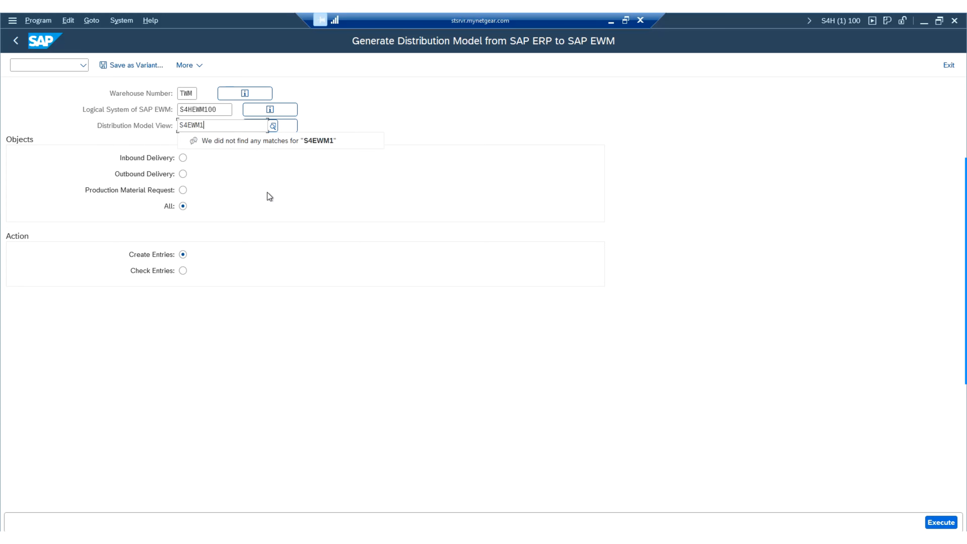
{"action": "left_click", "coordinate": [267, 193]}
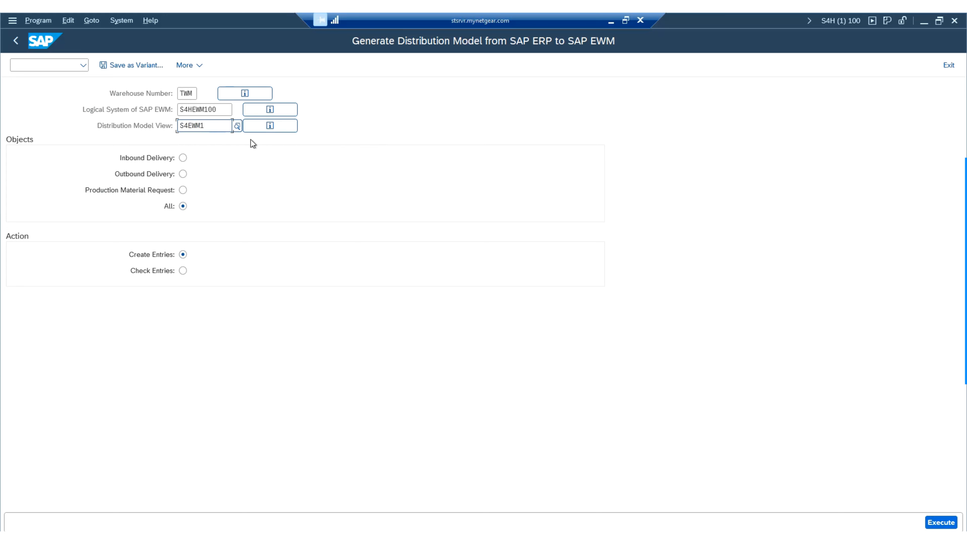
- Execute the distribution model generation, agree to create the missing model, and leave the protocol and report for the IMG
{"action": "left_click_drag", "start_coordinate": [217, 126], "coordinate": [2, 124]}
{"action": "left_click", "coordinate": [941, 523]}
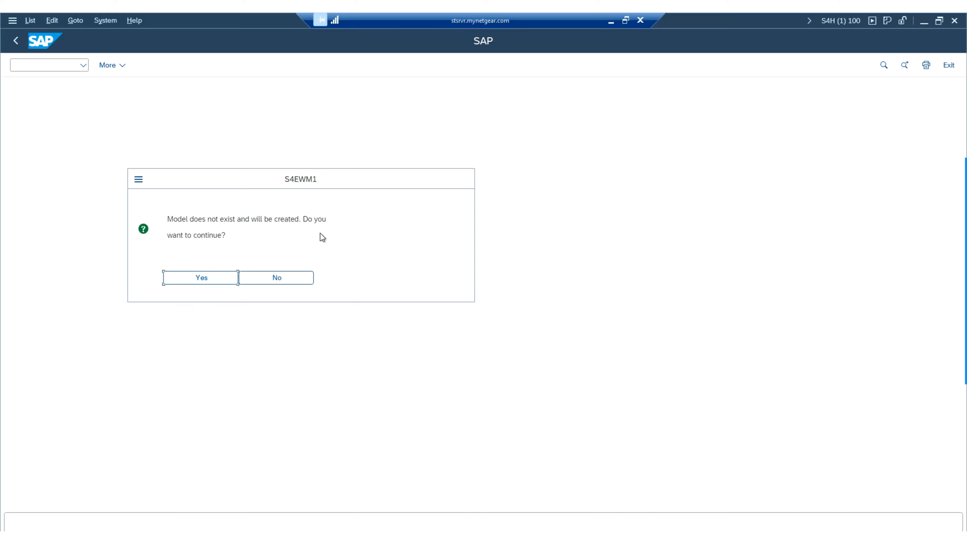
{"action": "left_click", "coordinate": [195, 278]}
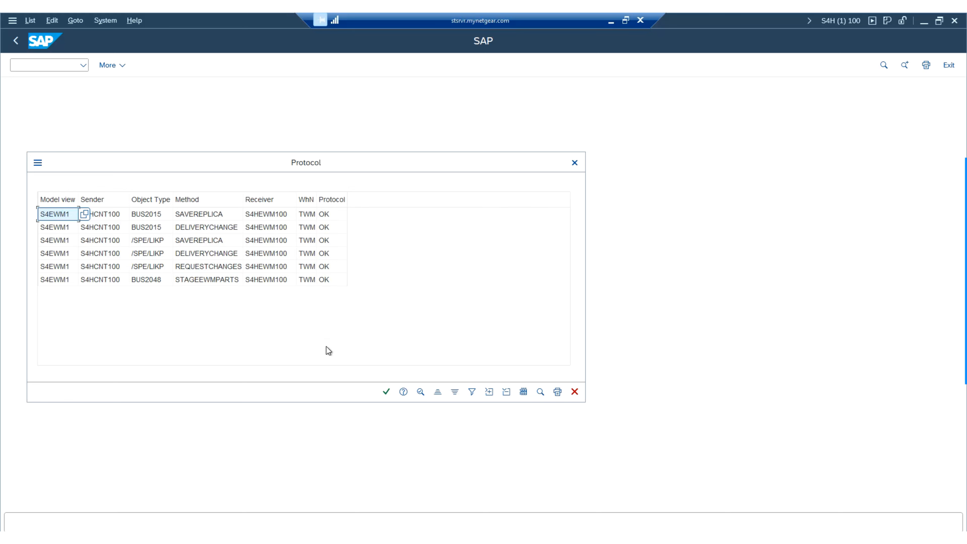
{"action": "left_click", "coordinate": [386, 392]}
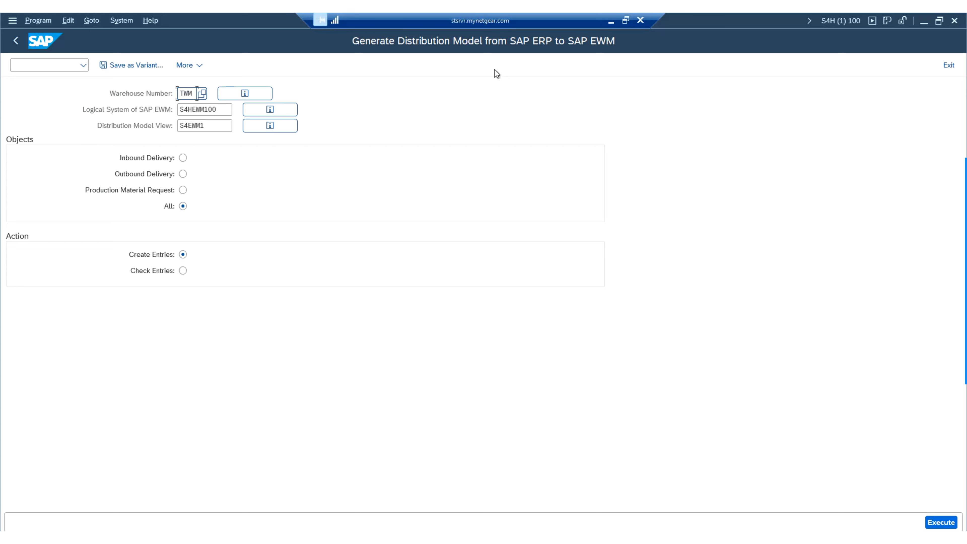
{"action": "left_click", "coordinate": [15, 41]}
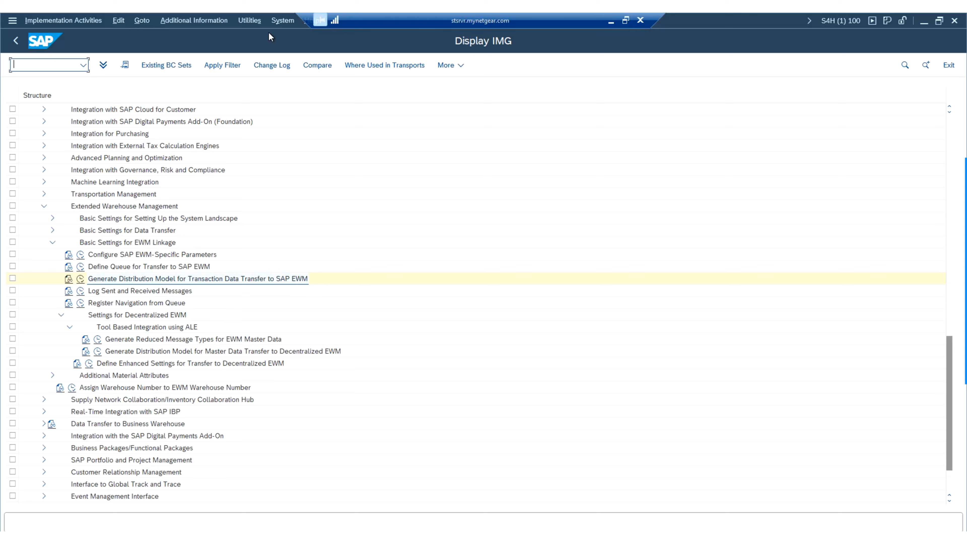
- Create a new SAP session and run transaction BD64 in it
{"action": "left_click", "coordinate": [282, 20]}
{"action": "left_click", "coordinate": [220, 84]}
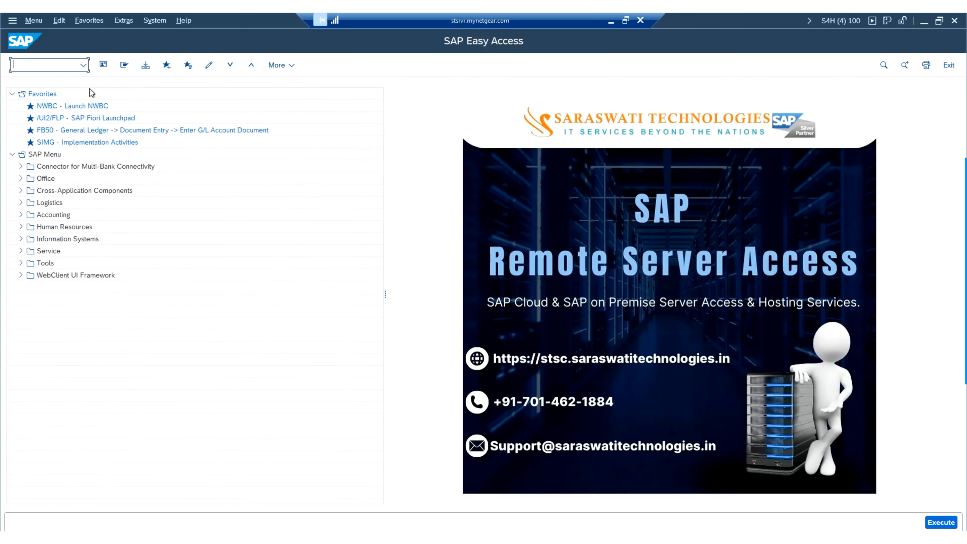
{"action": "type", "text": "BD64"}
{"action": "key", "text": "Return"}
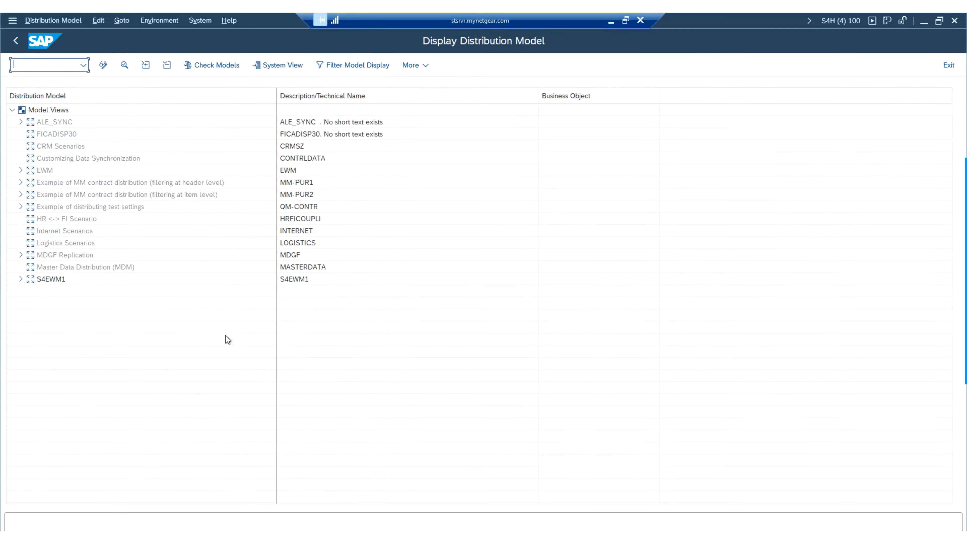
- Expand model view S4EWM1 through both logical systems and InboundDelivery.SaveReplica to the warehouse number in its filter group
{"action": "left_click", "coordinate": [19, 281]}
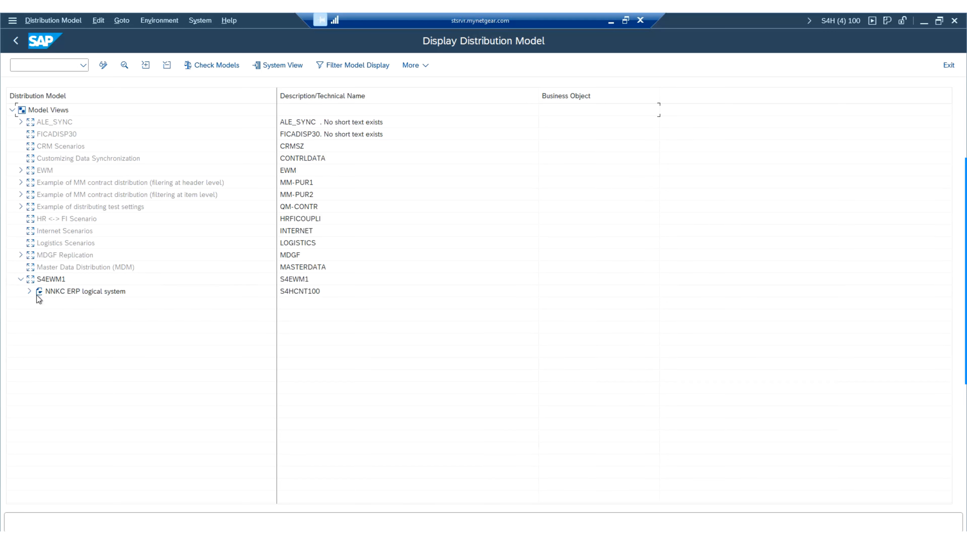
{"action": "left_click", "coordinate": [29, 291]}
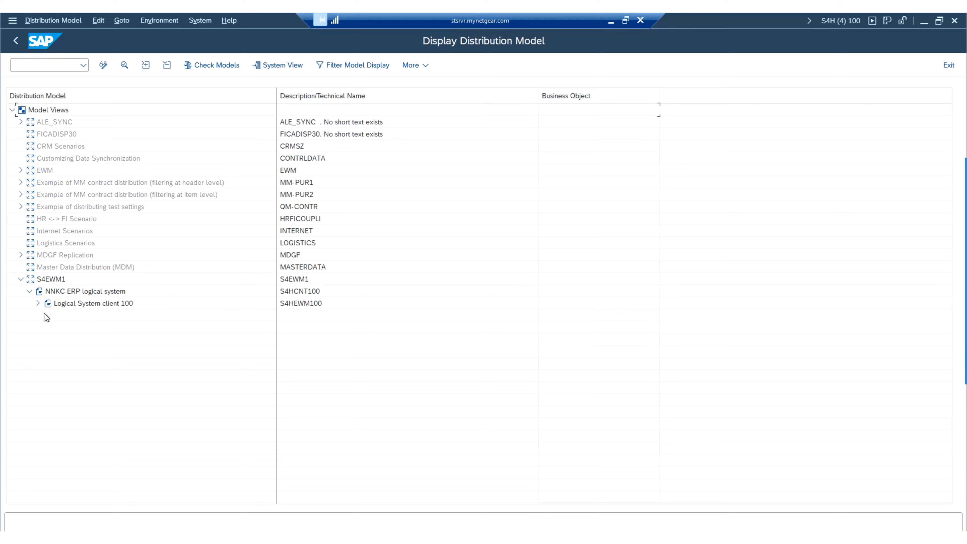
{"action": "left_click", "coordinate": [38, 304]}
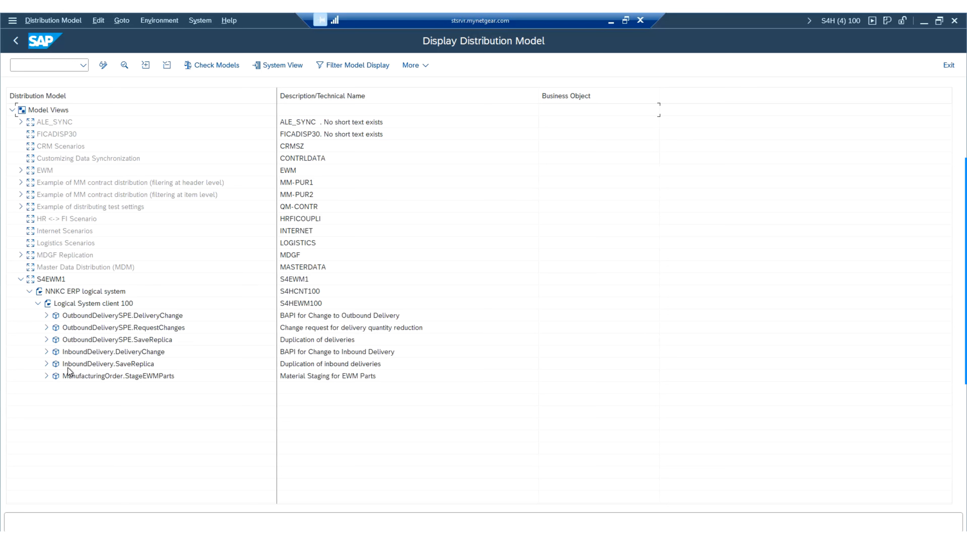
{"action": "left_click", "coordinate": [46, 364]}
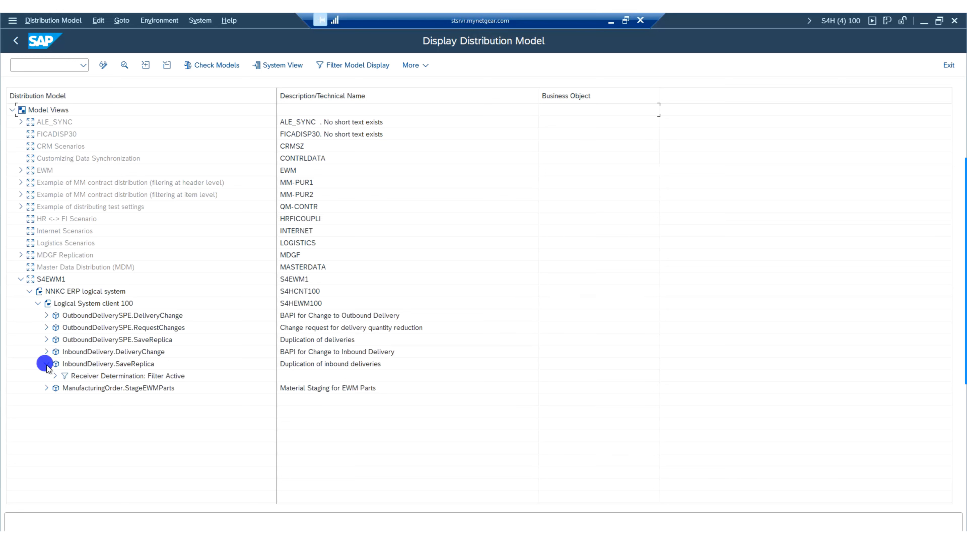
{"action": "left_click", "coordinate": [55, 376]}
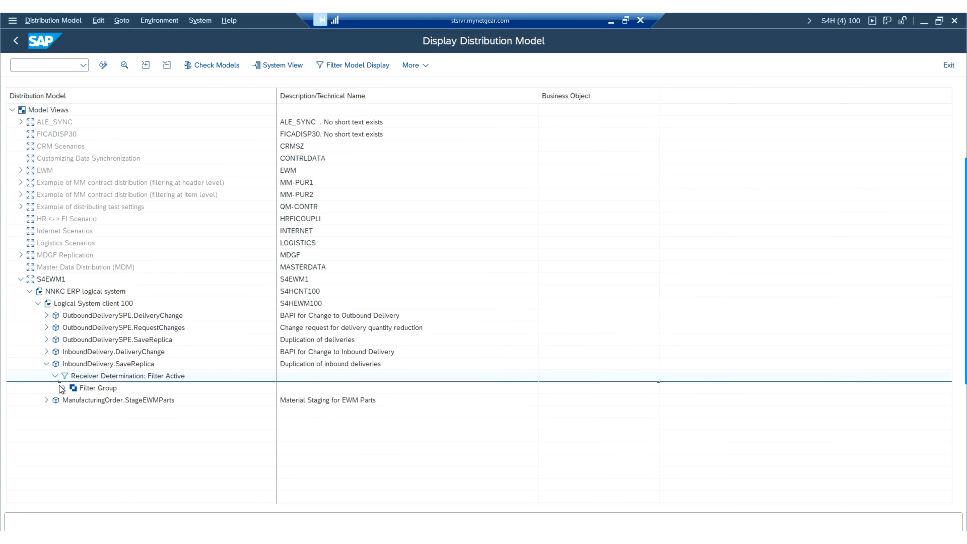
{"action": "left_click", "coordinate": [64, 388]}
{"action": "left_click", "coordinate": [72, 400]}
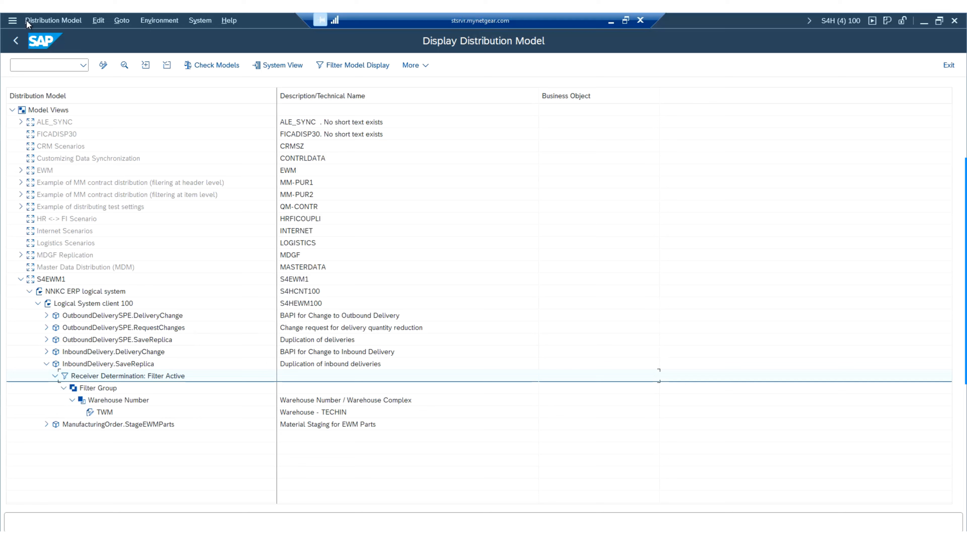
- Switch back to the remote SAP session, run transaction SPRO and open the SAP Reference IMG
{"action": "left_click", "coordinate": [48, 63]}
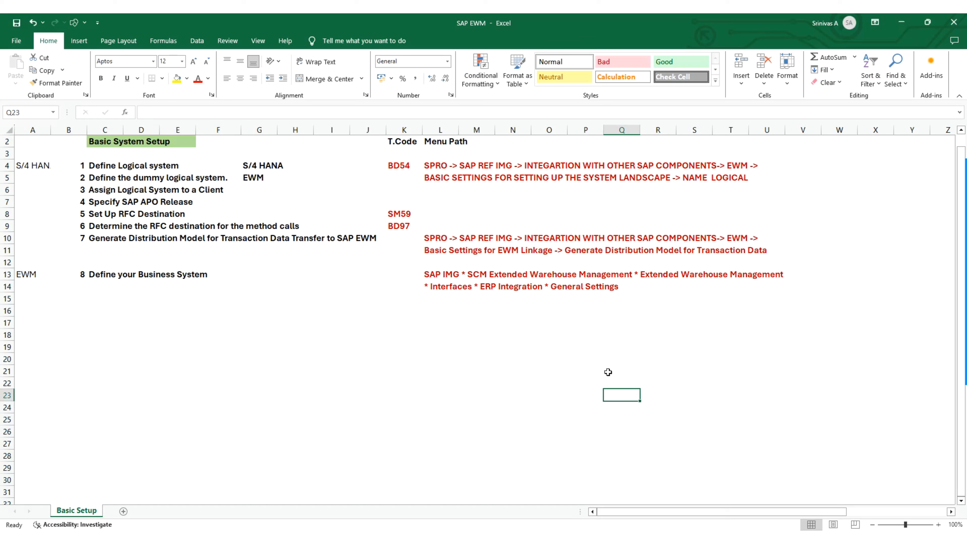
{"action": "mouse_move", "coordinate": [682, 535]}
{"action": "left_click", "coordinate": [684, 515]}
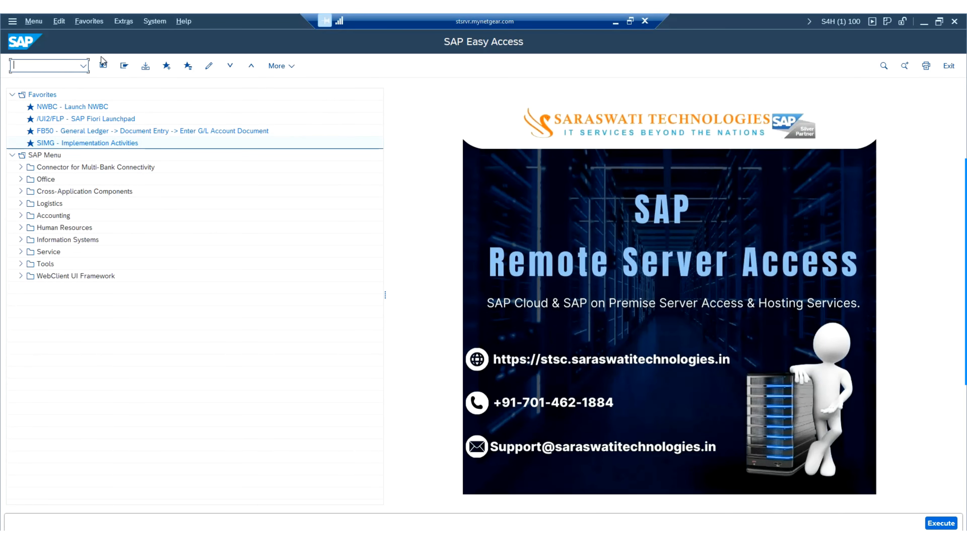
{"action": "type", "text": "spro"}
{"action": "key", "text": "Return"}
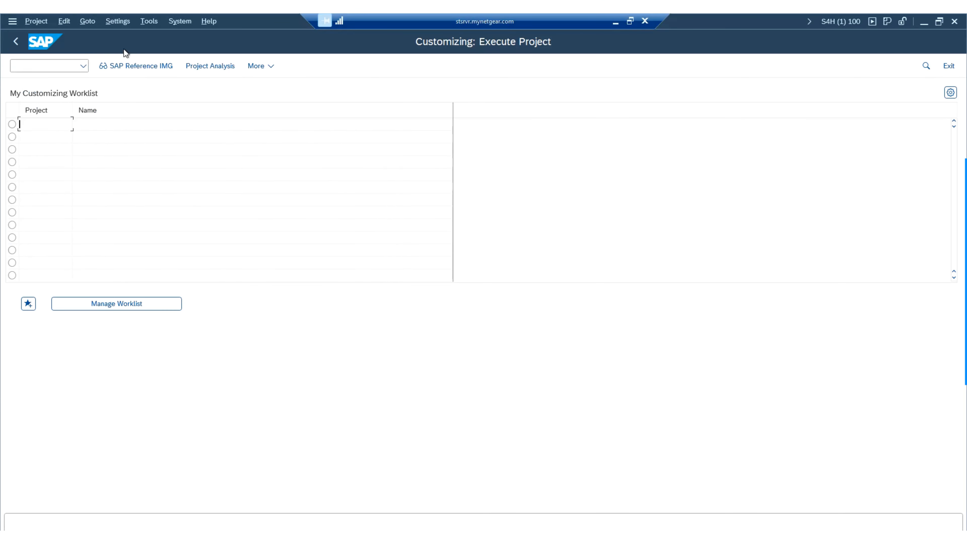
{"action": "left_click", "coordinate": [136, 63]}
- Open Define Own Business System under SCM Extended Warehouse Management, Extended Warehouse Management, Interfaces, ERP Integration, General Settings
{"action": "scroll", "coordinate": [164, 328], "scroll_direction": "down", "scroll_amount": 5}
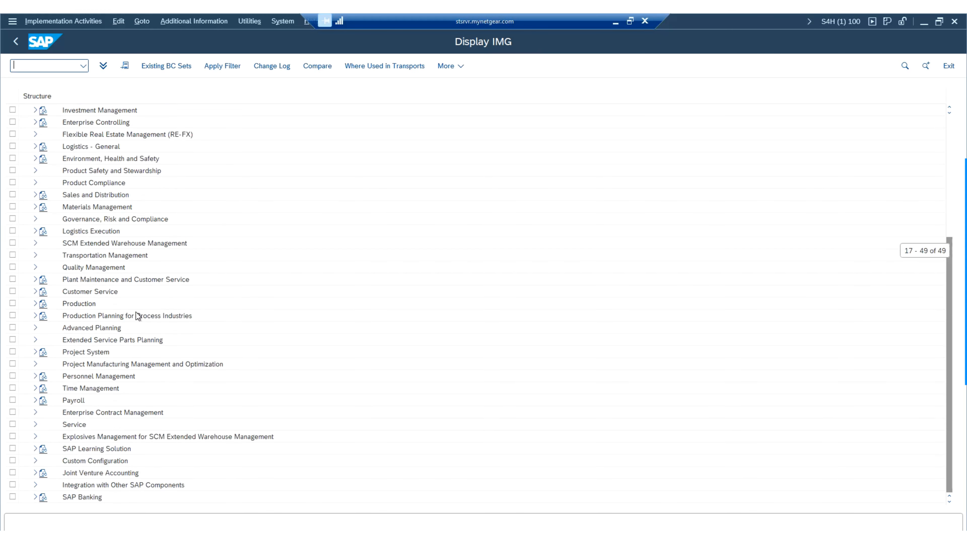
{"action": "left_click", "coordinate": [35, 243]}
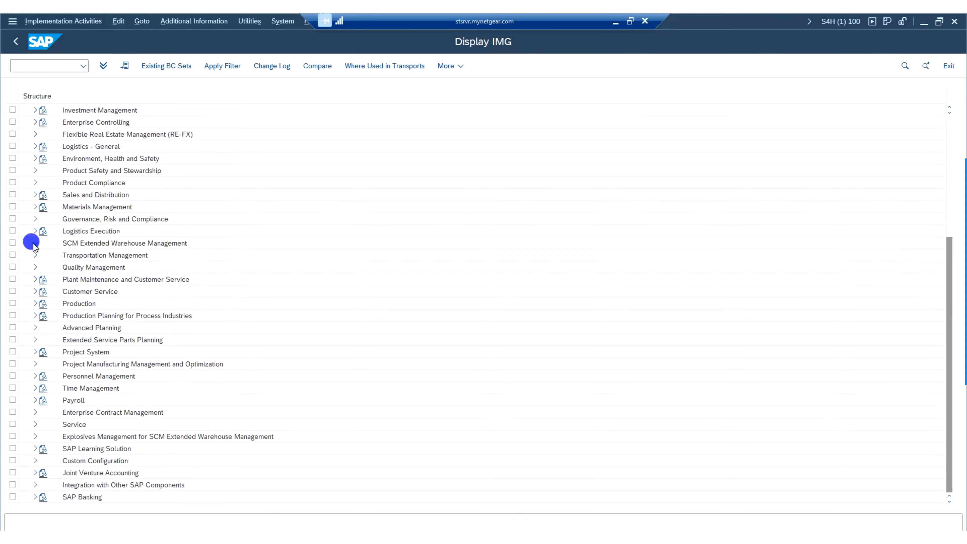
{"action": "left_click", "coordinate": [44, 255]}
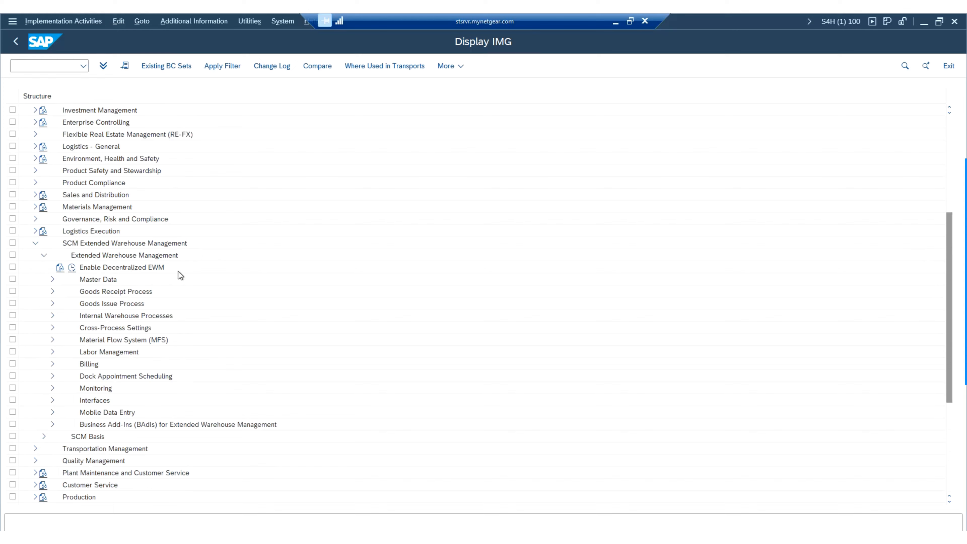
{"action": "scroll", "coordinate": [129, 264], "scroll_direction": "down", "scroll_amount": 3}
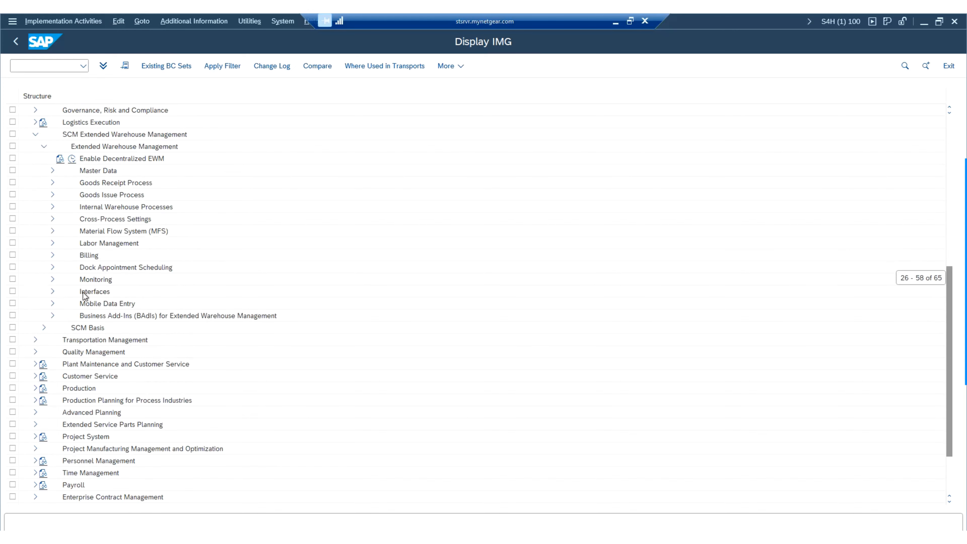
{"action": "left_click", "coordinate": [53, 291]}
{"action": "scroll", "coordinate": [116, 303], "scroll_direction": "down", "scroll_amount": 1}
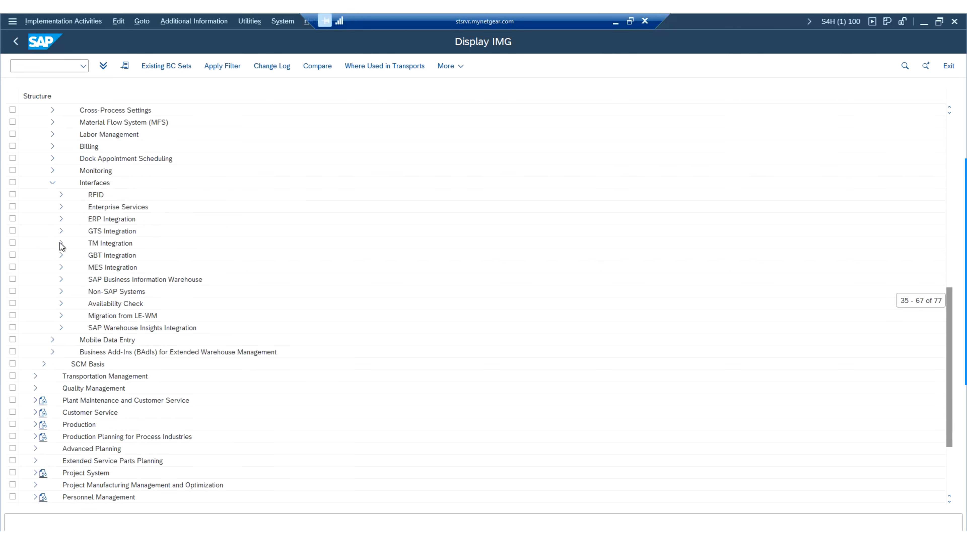
{"action": "left_click", "coordinate": [61, 219]}
{"action": "scroll", "coordinate": [81, 239], "scroll_direction": "down", "scroll_amount": 1}
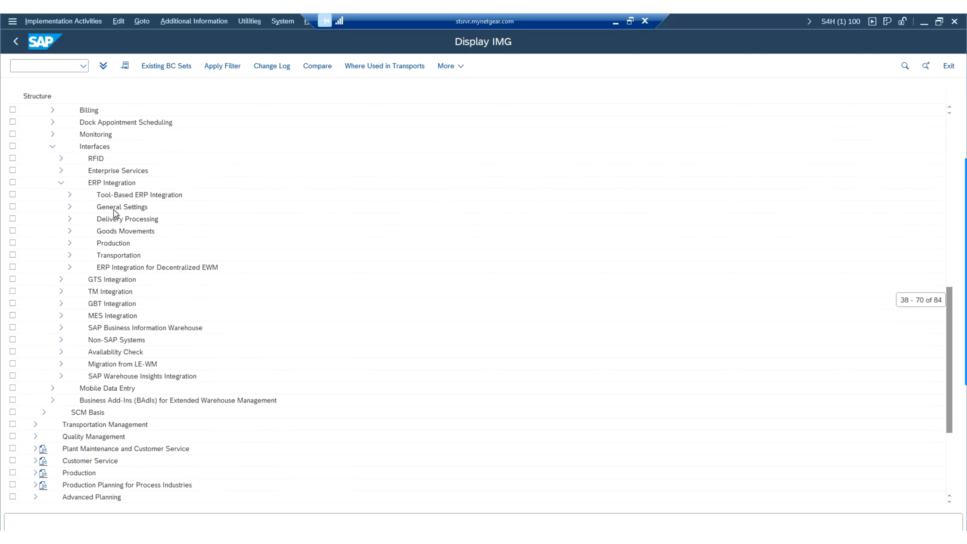
{"action": "left_click", "coordinate": [69, 206]}
{"action": "scroll", "coordinate": [148, 215], "scroll_direction": "down", "scroll_amount": 1}
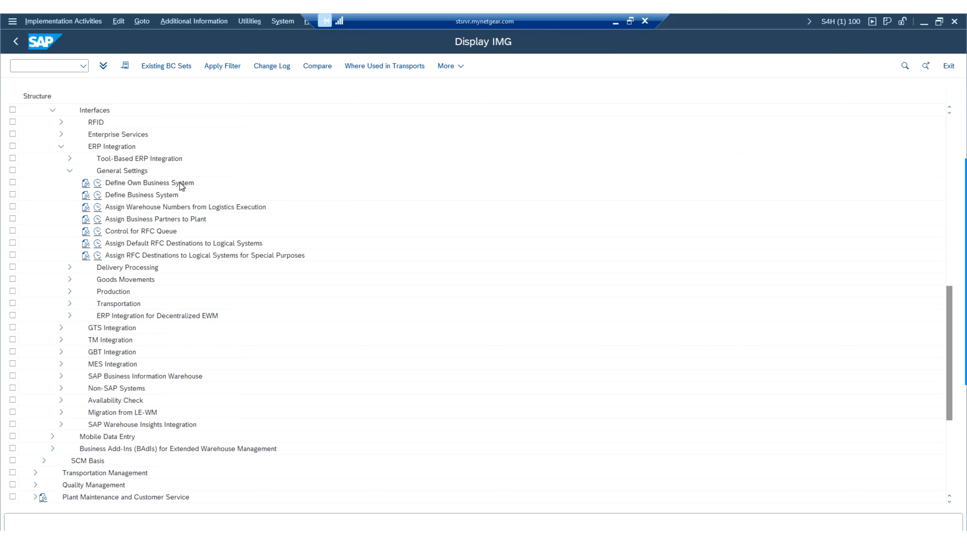
{"action": "left_click", "coordinate": [100, 185]}
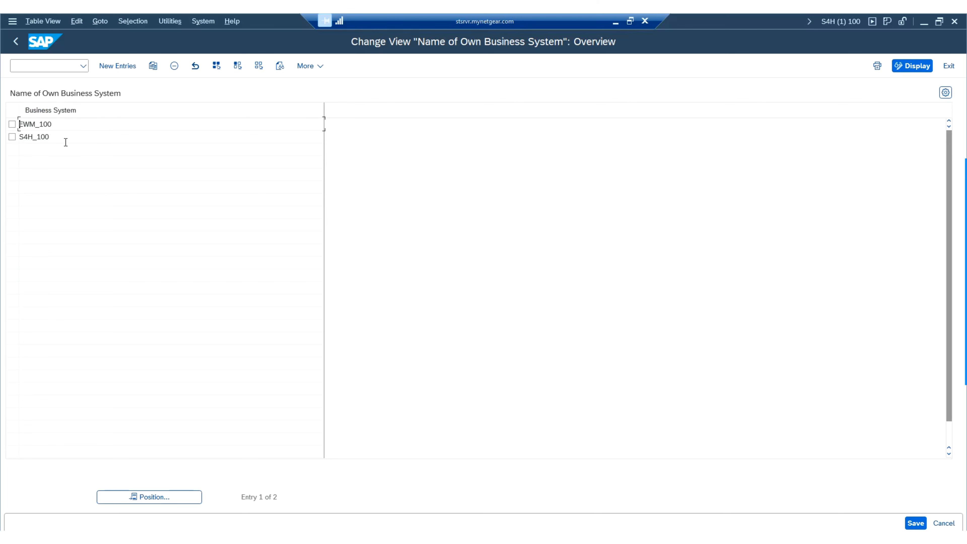
- Examine the existing own business system entries EWM_100 and S4H_100
{"action": "double_click", "coordinate": [59, 137]}
{"action": "left_click_drag", "start_coordinate": [70, 127], "coordinate": [10, 124]}
{"action": "left_click", "coordinate": [61, 139]}
{"action": "left_click_drag", "start_coordinate": [48, 138], "coordinate": [2, 137]}
{"action": "left_click", "coordinate": [88, 125]}
{"action": "left_click", "coordinate": [118, 66]}
{"action": "left_click", "coordinate": [49, 121]}
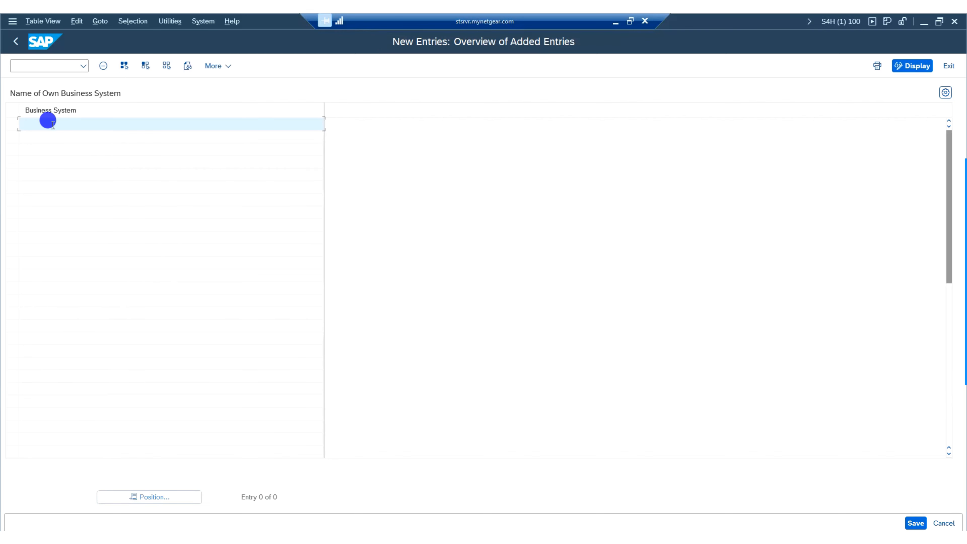
{"action": "left_click", "coordinate": [44, 133]}
{"action": "left_click", "coordinate": [56, 124]}
{"action": "left_click", "coordinate": [16, 42]}
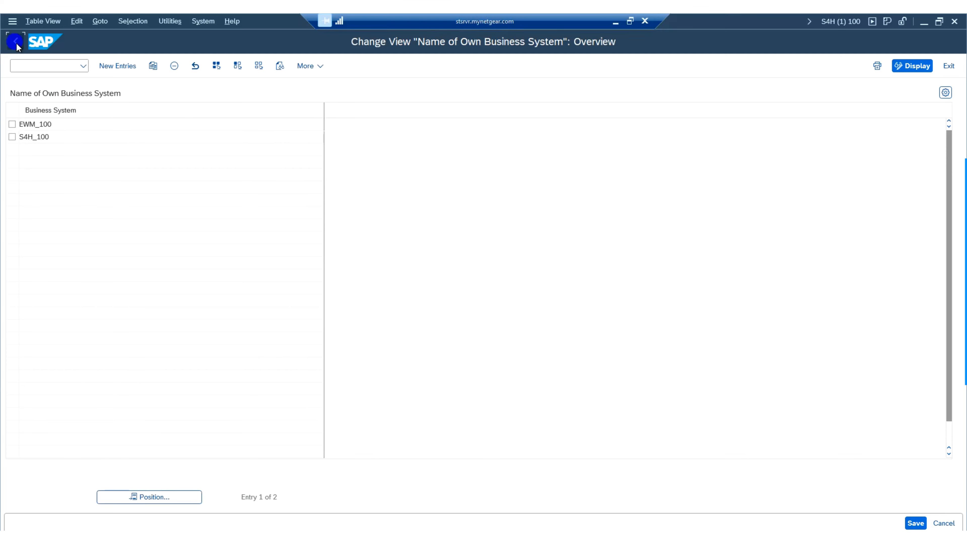
- Return to the IMG, open Define Business System and examine the logical systems assigned to EWM_100 and S4H100
{"action": "left_click", "coordinate": [16, 44]}
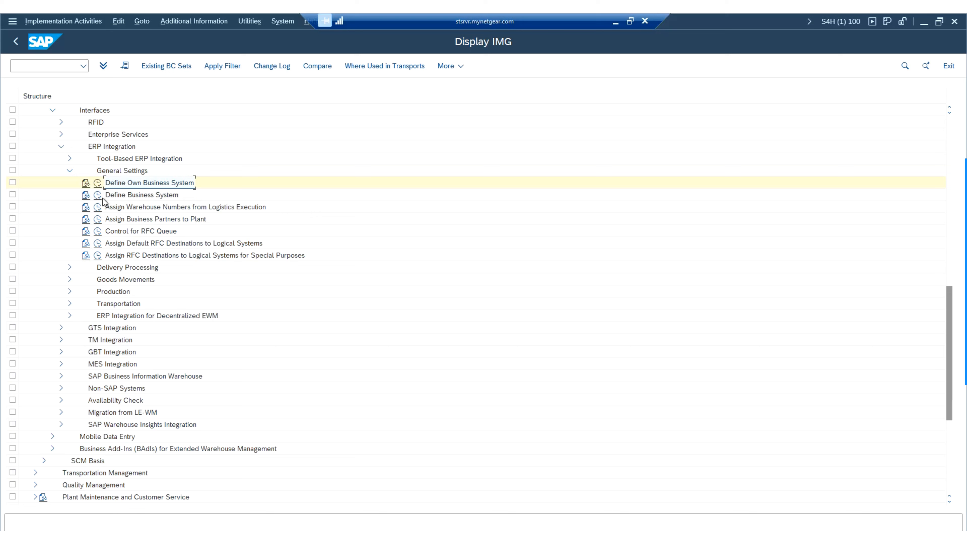
{"action": "left_click", "coordinate": [97, 195]}
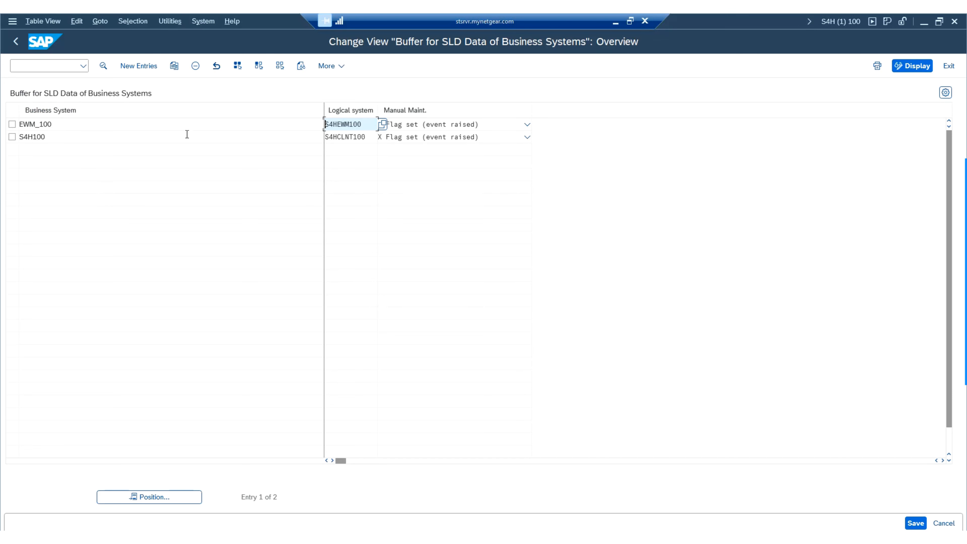
{"action": "left_click_drag", "start_coordinate": [366, 137], "coordinate": [167, 137]}
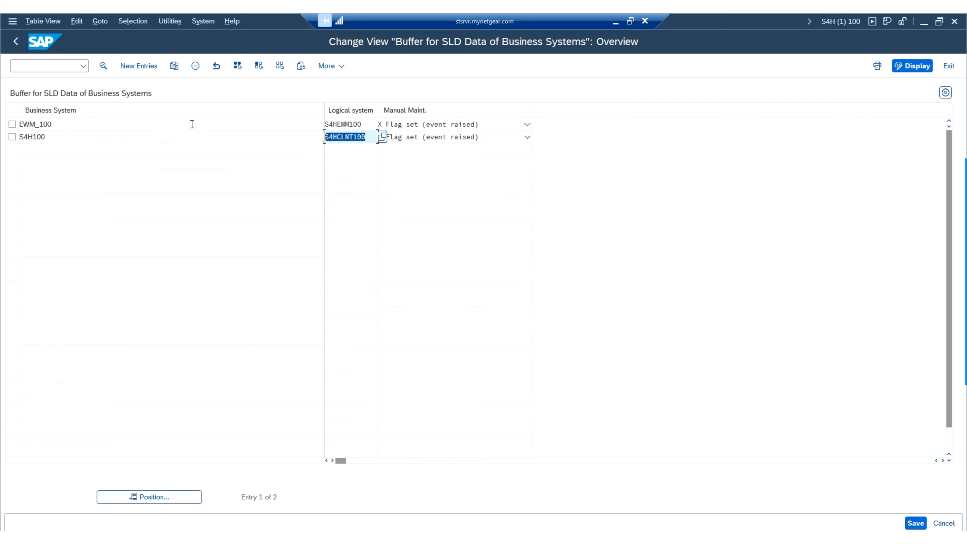
{"action": "left_click_drag", "start_coordinate": [76, 123], "coordinate": [9, 124]}
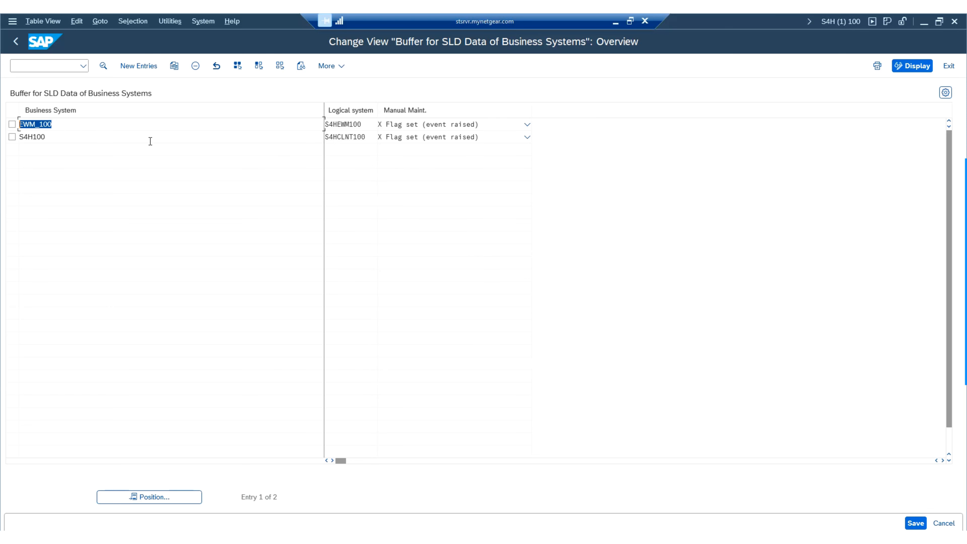
{"action": "left_click", "coordinate": [85, 131]}
{"action": "left_click_drag", "start_coordinate": [80, 121], "coordinate": [1, 121]}
{"action": "left_click_drag", "start_coordinate": [71, 134], "coordinate": [1, 136]}
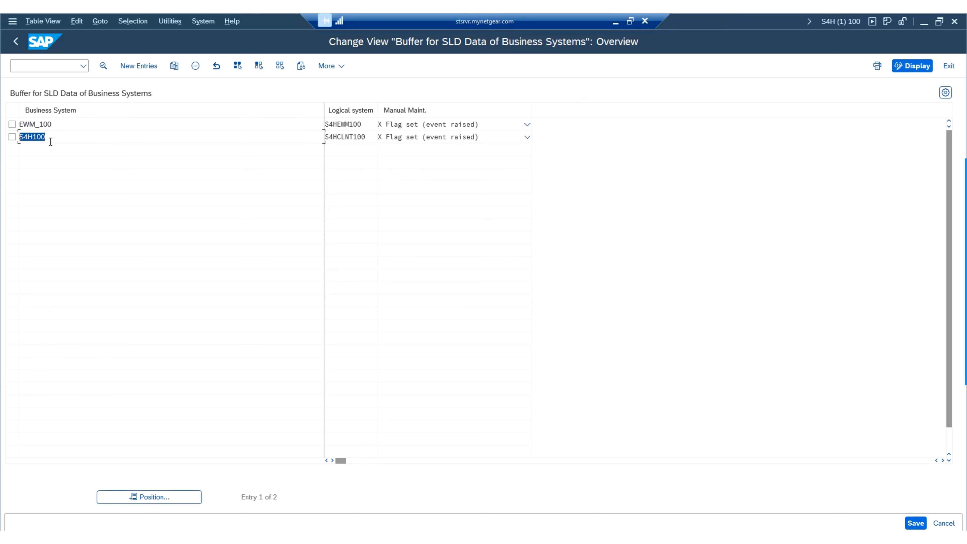
- Review the logical systems and Manual Maint. options for business systems EWM_100 and S4H100, and return to the IMG
{"action": "left_click", "coordinate": [75, 134]}
{"action": "left_click", "coordinate": [75, 136]}
{"action": "left_click_drag", "start_coordinate": [75, 136], "coordinate": [2, 133]}
{"action": "left_click_drag", "start_coordinate": [60, 125], "coordinate": [4, 122]}
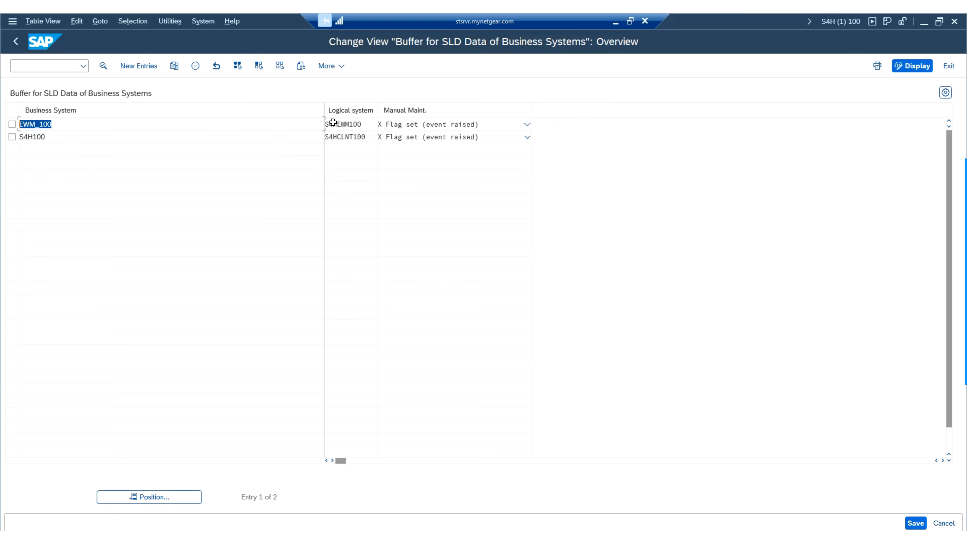
{"action": "left_click_drag", "start_coordinate": [61, 138], "coordinate": [3, 126]}
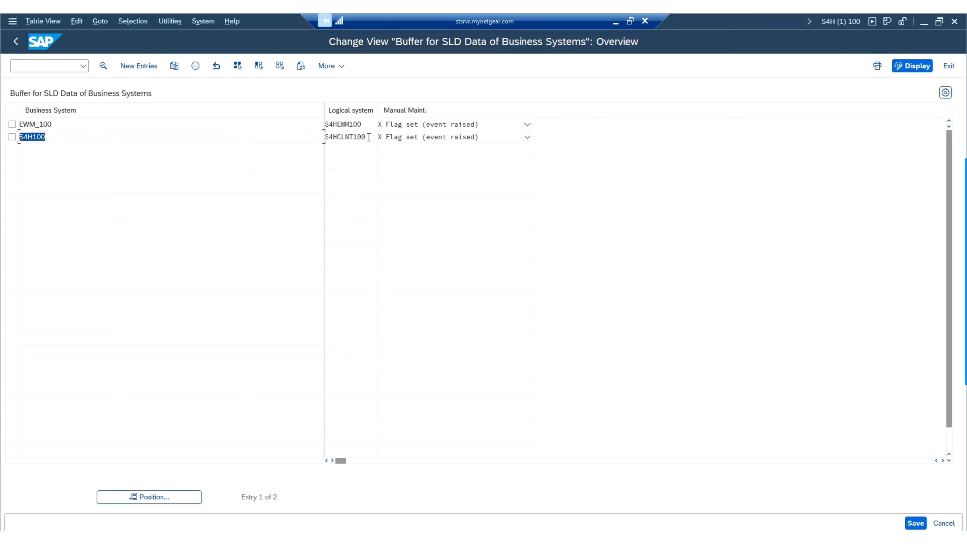
{"action": "left_click_drag", "start_coordinate": [93, 126], "coordinate": [2, 115]}
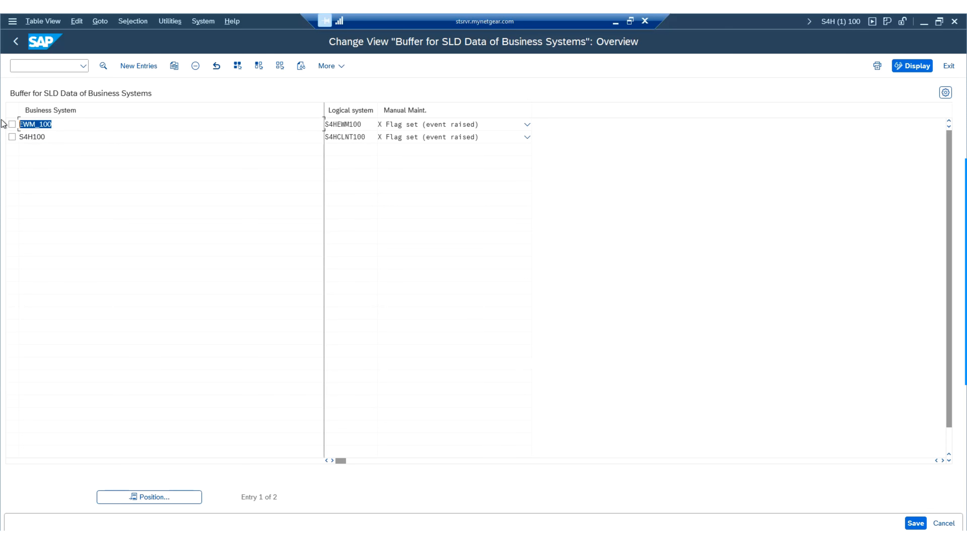
{"action": "left_click", "coordinate": [365, 124]}
{"action": "left_click_drag", "start_coordinate": [366, 124], "coordinate": [232, 123]}
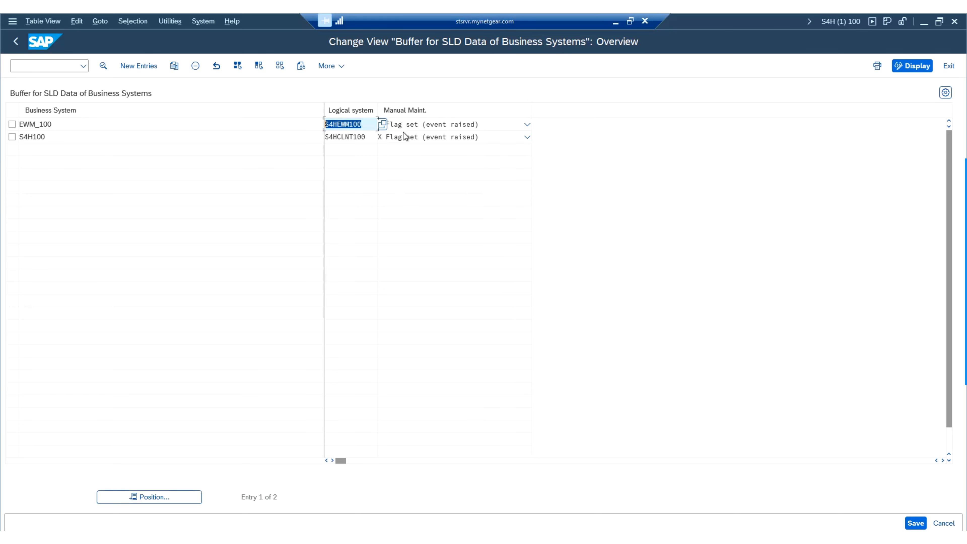
{"action": "left_click", "coordinate": [526, 126]}
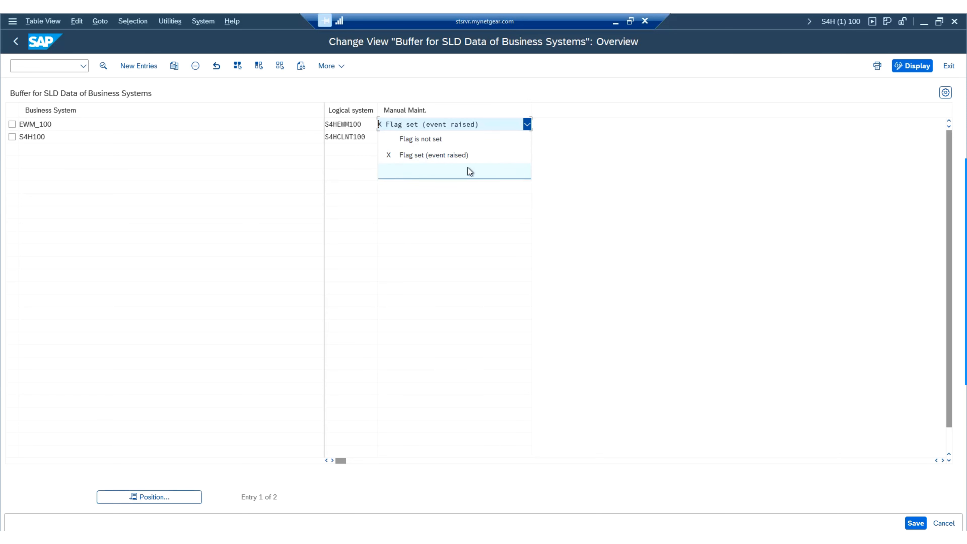
{"action": "left_click", "coordinate": [592, 218]}
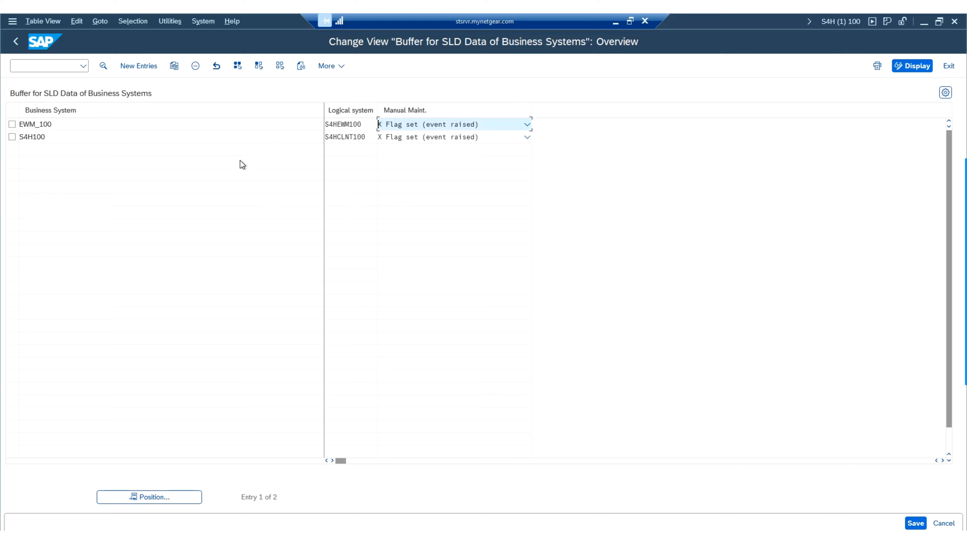
{"action": "left_click", "coordinate": [19, 42]}
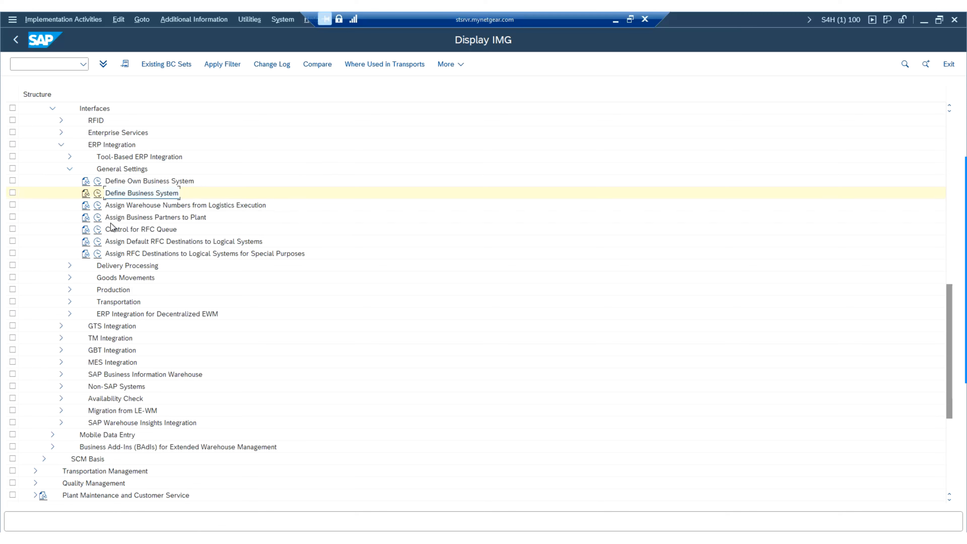
- Open Assign Warehouse Numbers from Logistics Execution and examine the blank new-entry fields for business system, ERP warehouse and warehouse number
{"action": "left_click", "coordinate": [97, 205]}
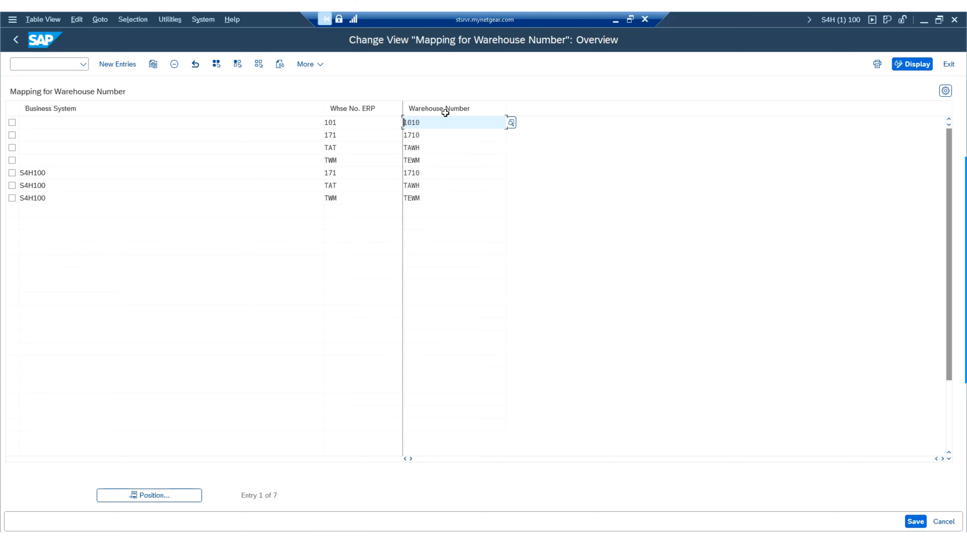
{"action": "left_click", "coordinate": [109, 66]}
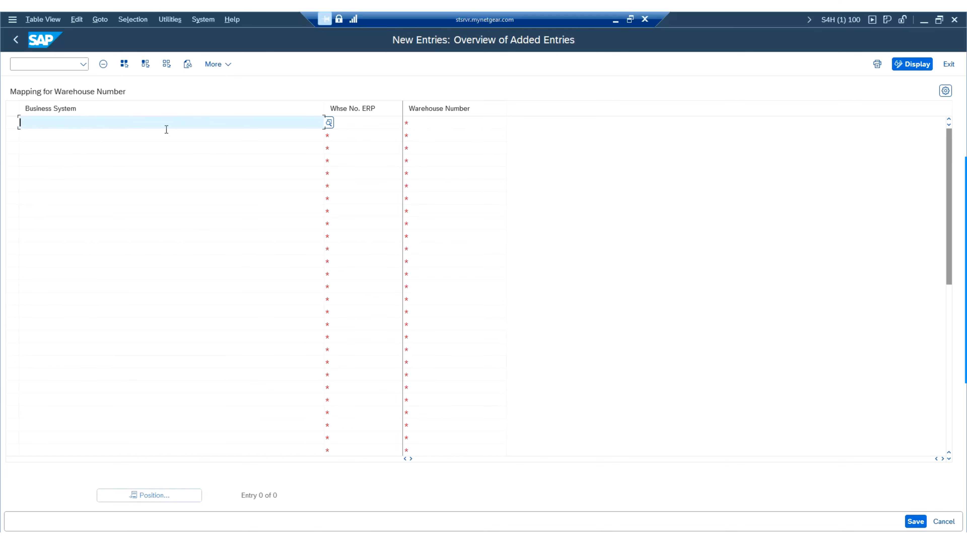
{"action": "left_click", "coordinate": [362, 120]}
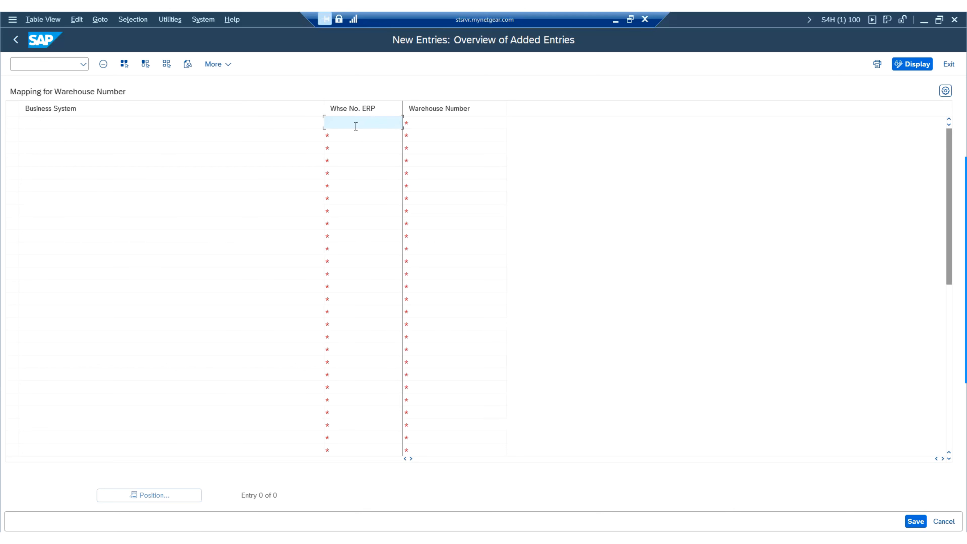
{"action": "left_click", "coordinate": [369, 121]}
{"action": "left_click", "coordinate": [466, 122]}
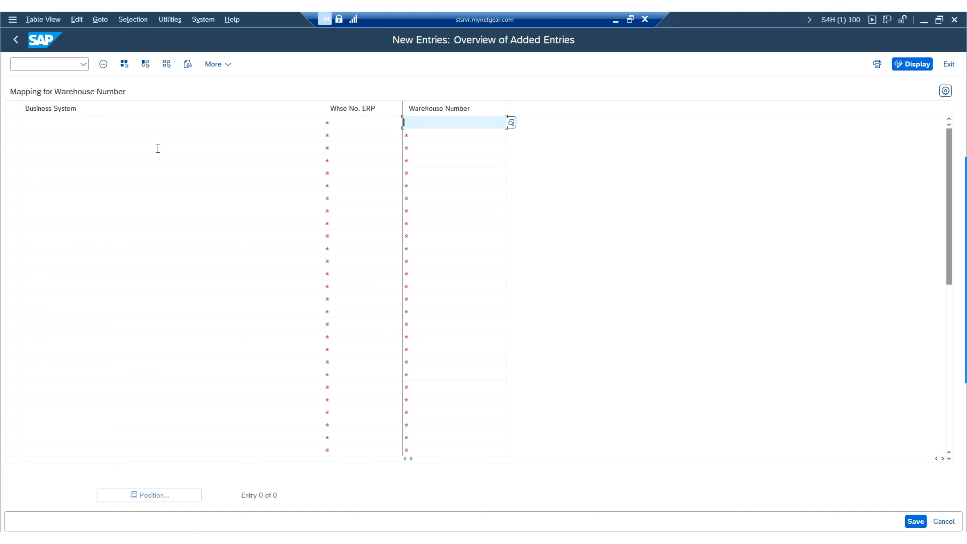
{"action": "left_click", "coordinate": [15, 40]}
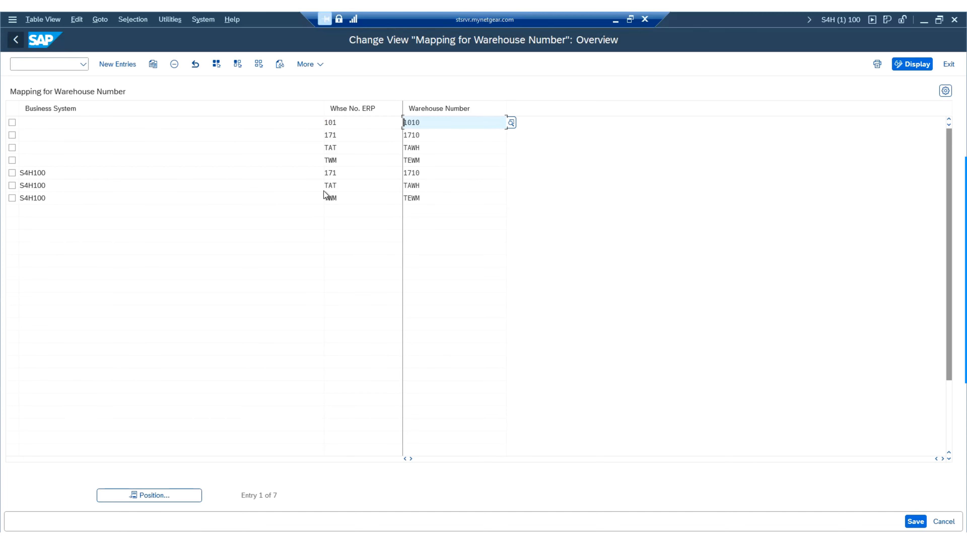
- Review the mapping of ERP warehouse TWM to warehouse number TEWM, save the view and return to the IMG
{"action": "left_click_drag", "start_coordinate": [356, 160], "coordinate": [221, 156]}
{"action": "left_click_drag", "start_coordinate": [443, 160], "coordinate": [192, 155]}
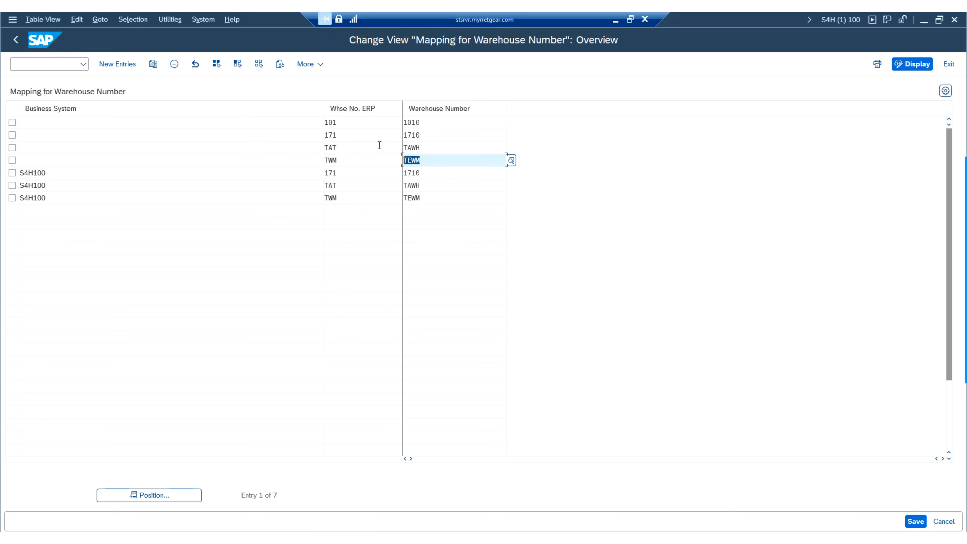
{"action": "left_click", "coordinate": [916, 522]}
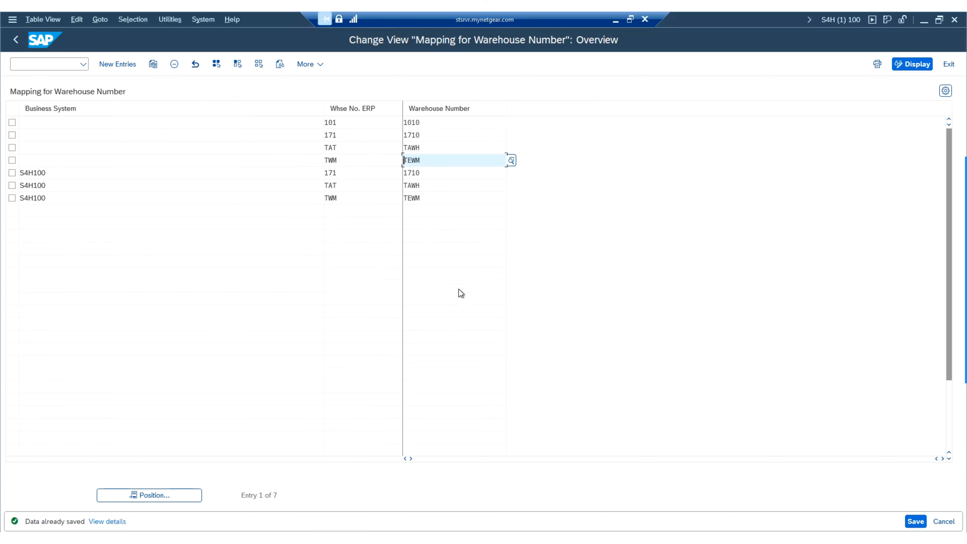
{"action": "left_click", "coordinate": [17, 42]}
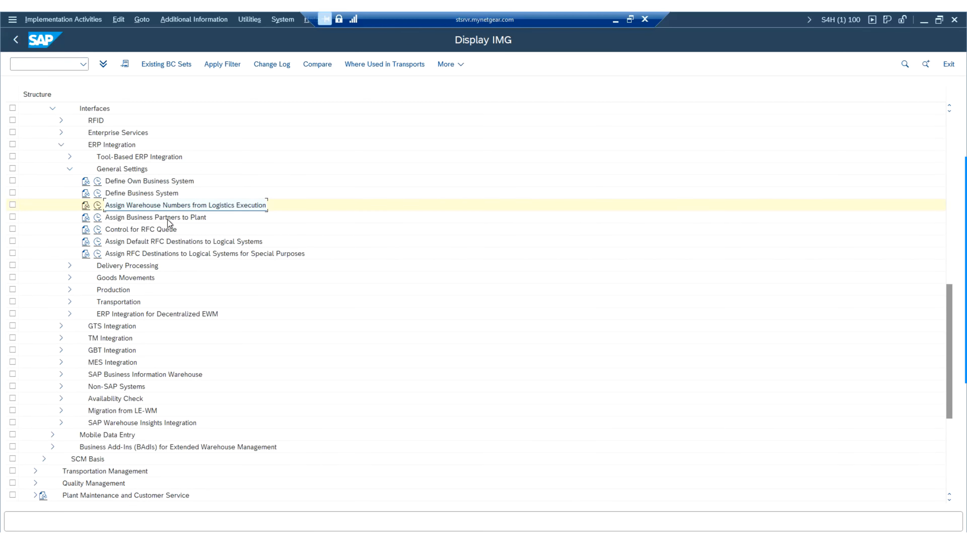
- Open Assign Business Partners to Plant and start a new entry for plant NY01 with logical system S4HCNT100
{"action": "left_click", "coordinate": [98, 217]}
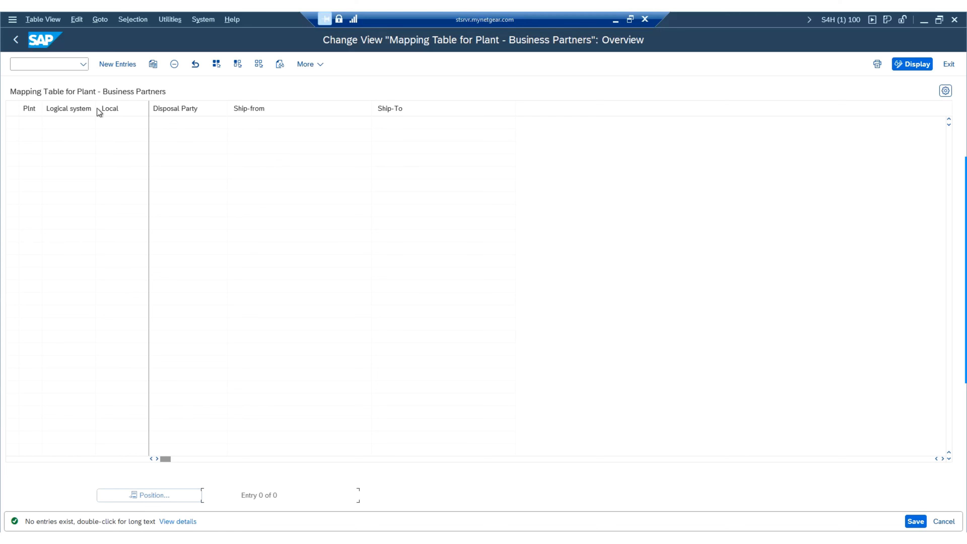
{"action": "left_click", "coordinate": [113, 66]}
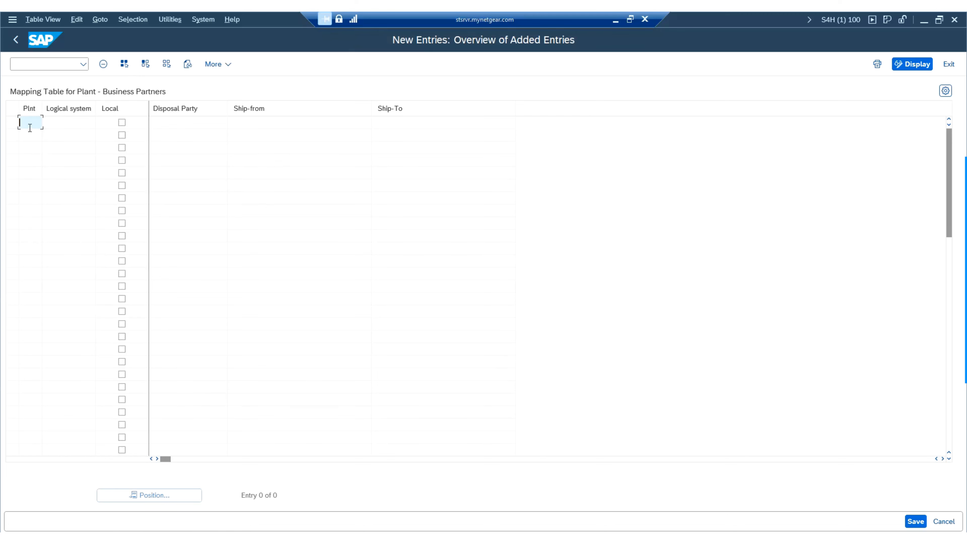
{"action": "key", "text": "Caps_Lock"}
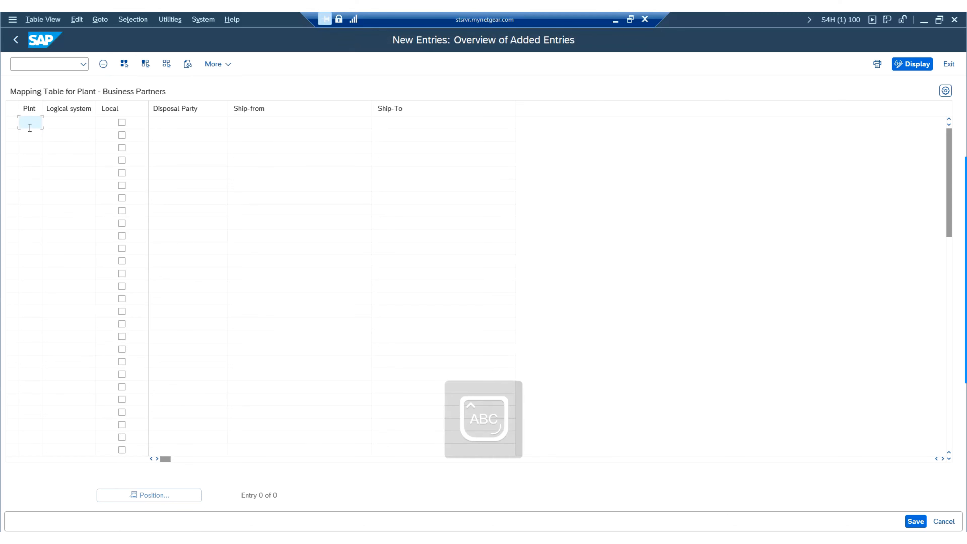
{"action": "type", "text": "NY01"}
{"action": "key", "text": "Tab"}
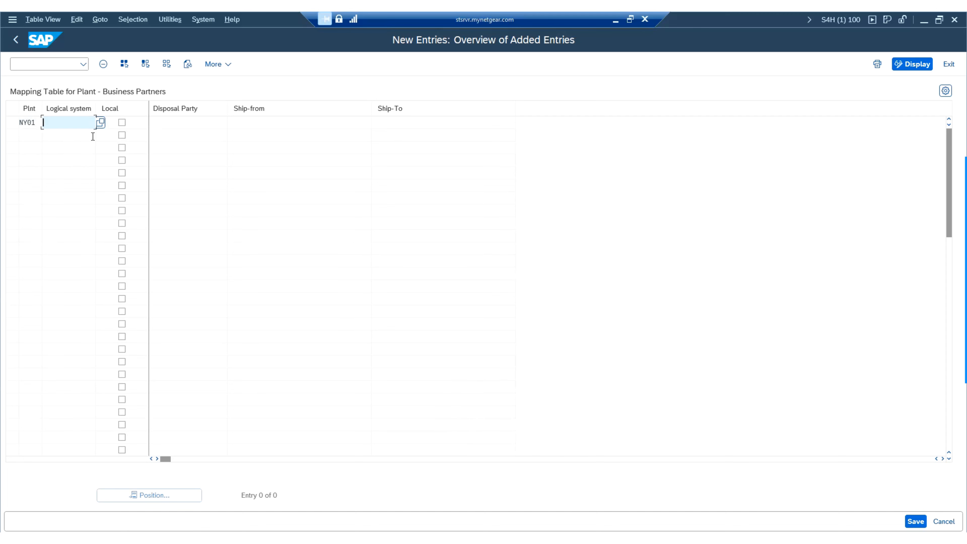
{"action": "left_click", "coordinate": [100, 122]}
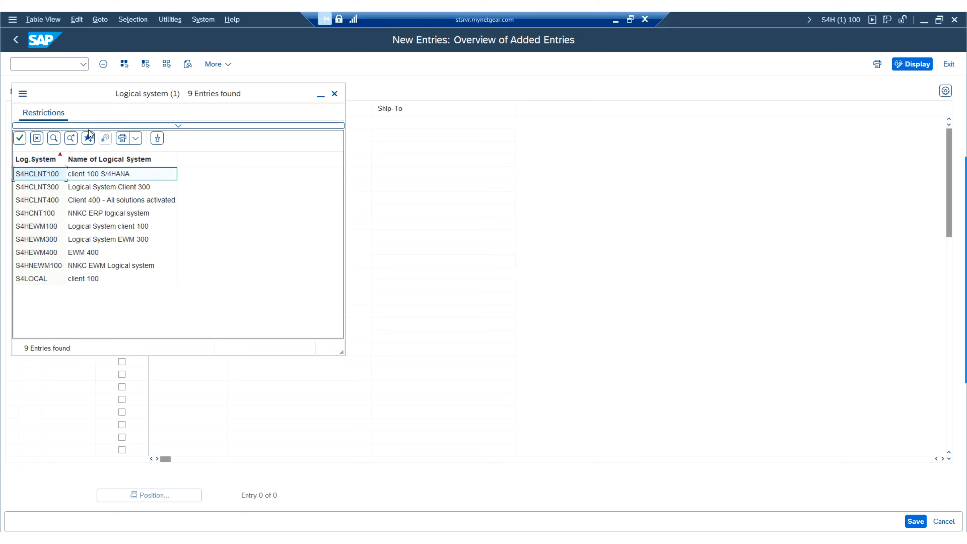
{"action": "double_click", "coordinate": [40, 212]}
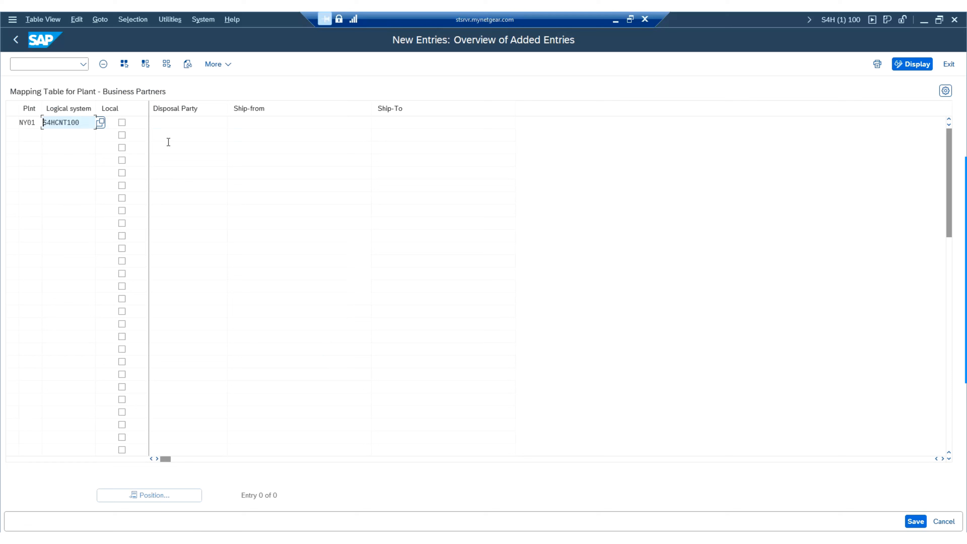
- Enter the business partner number as disposal party for plant NY01, save the mapping and return to the IMG
{"action": "left_click", "coordinate": [184, 123]}
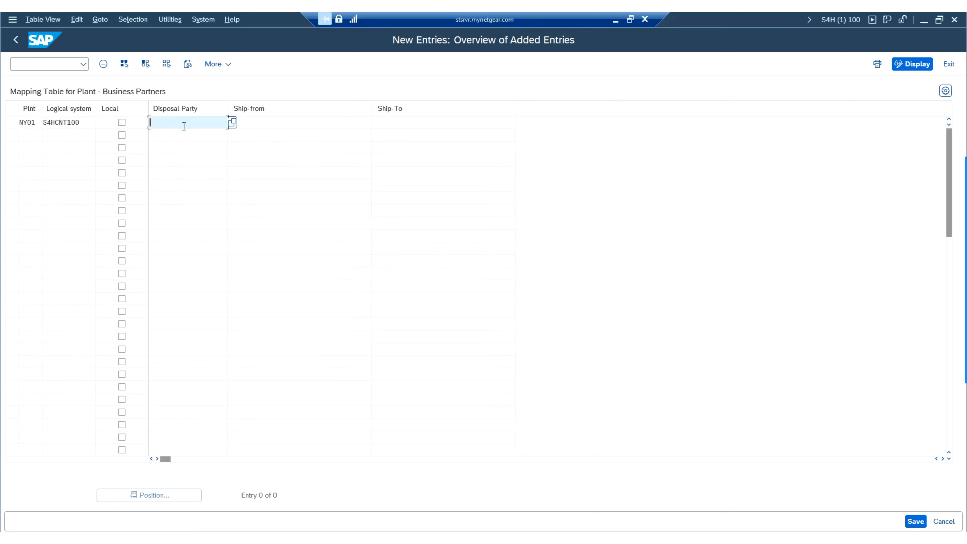
{"action": "type", "text": "2144"}
{"action": "key", "text": "Return"}
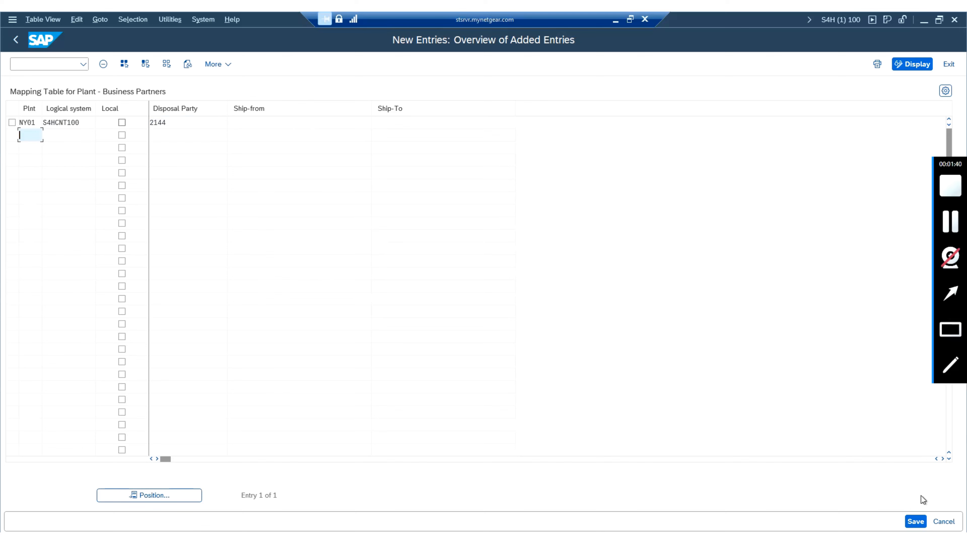
{"action": "left_click", "coordinate": [913, 521]}
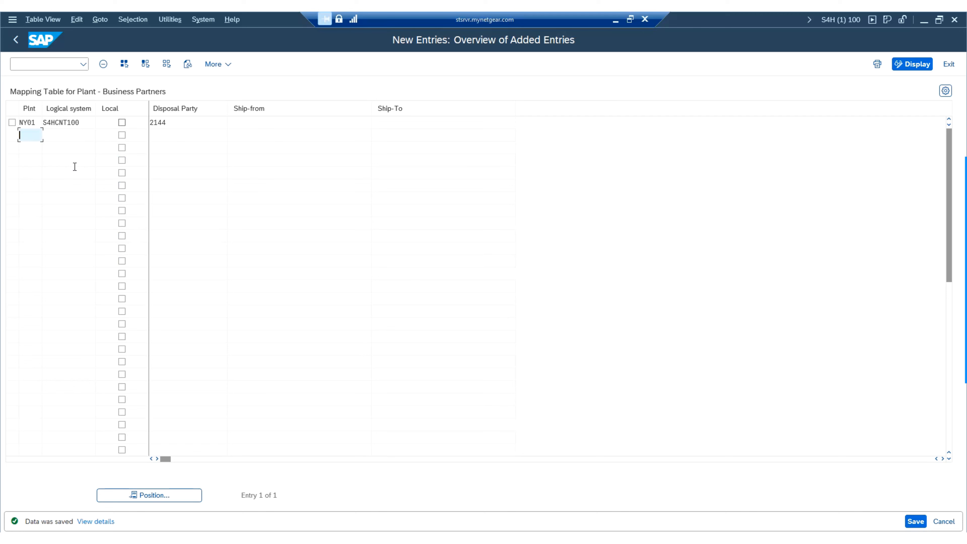
{"action": "left_click", "coordinate": [16, 40]}
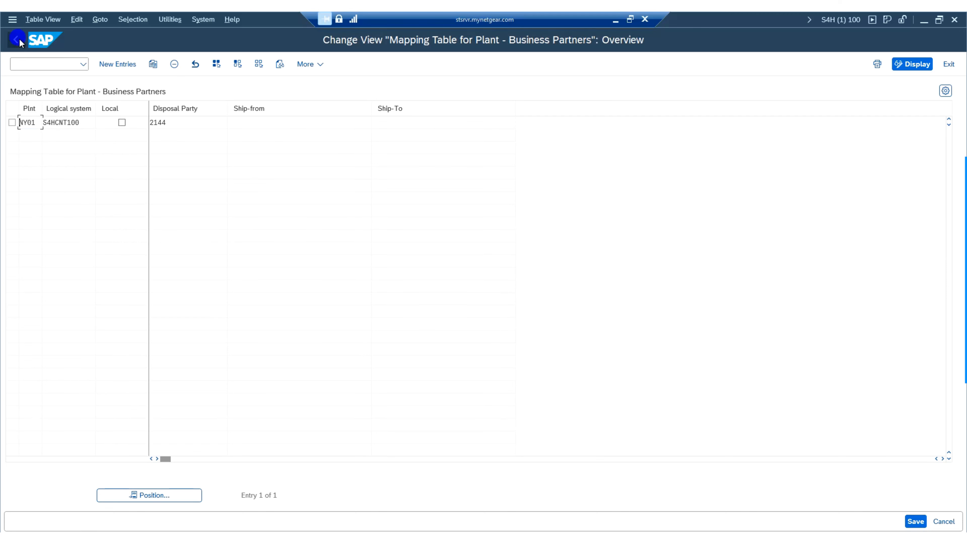
{"action": "left_click", "coordinate": [18, 39]}
- Open Assign RFC Destinations to Logical Systems for Special Purposes and start a new entry with receiver S4HCLNT100
{"action": "left_click", "coordinate": [147, 254]}
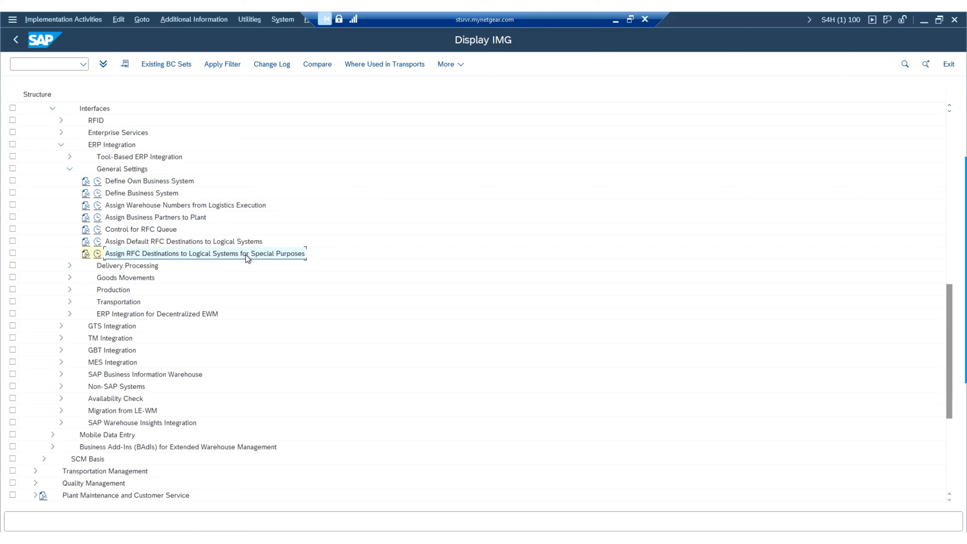
{"action": "left_click", "coordinate": [98, 254]}
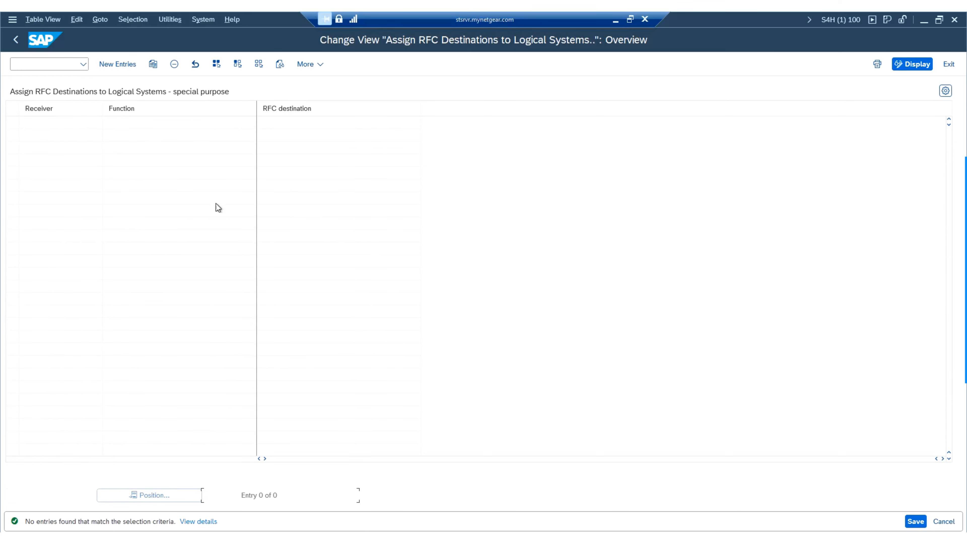
{"action": "left_click", "coordinate": [118, 64]}
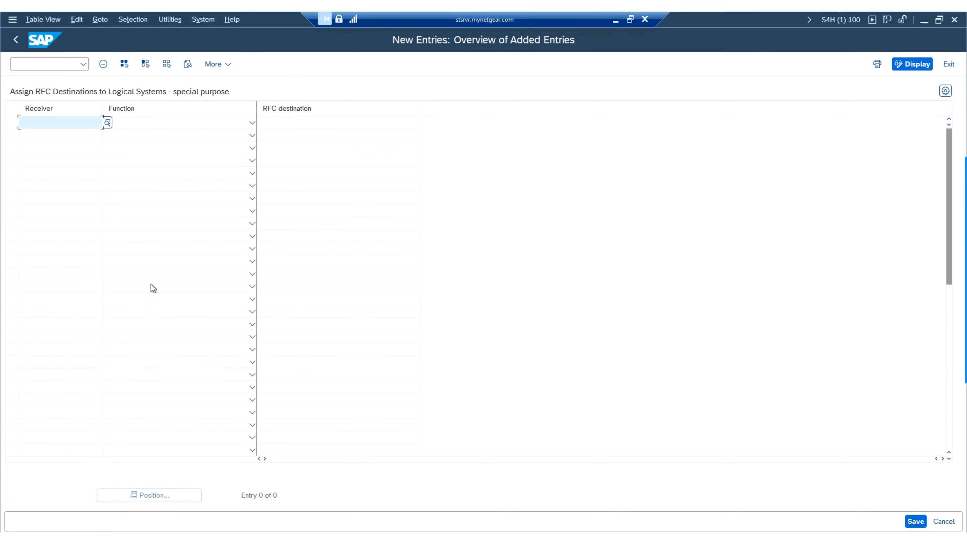
{"action": "key", "text": "F4"}
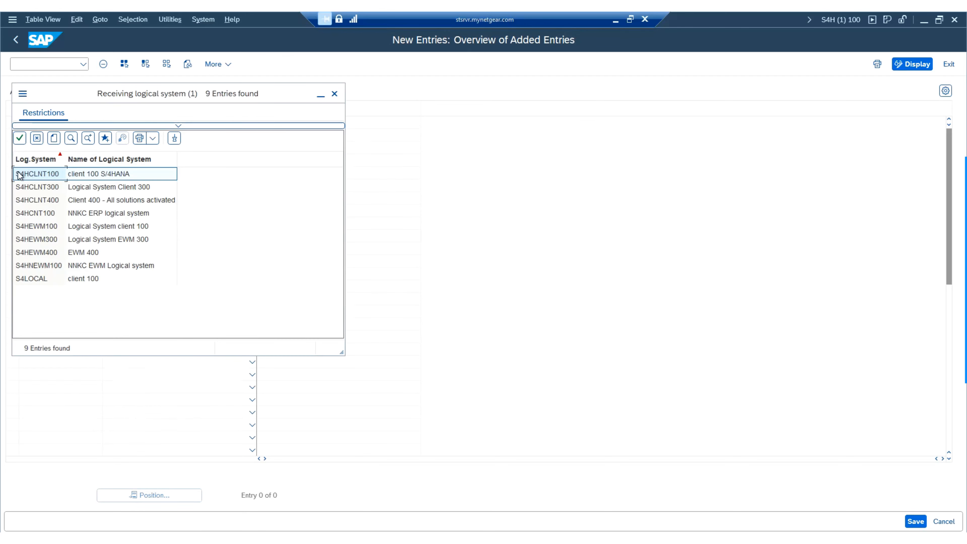
{"action": "left_click", "coordinate": [45, 175]}
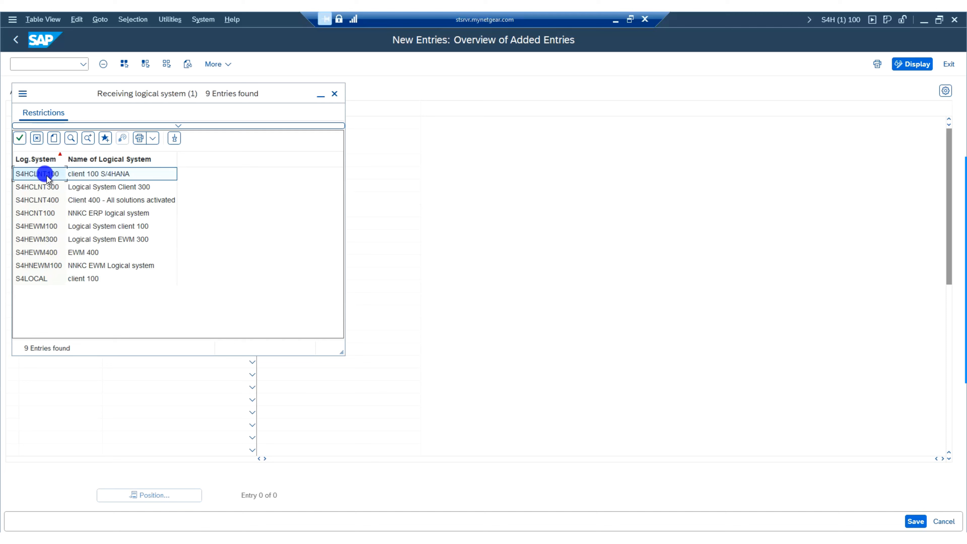
- Assign RFC destination S4HCLNT100 to receiver S4HCLNT100, choosing it from the list of available destinations
{"action": "left_click", "coordinate": [306, 122]}
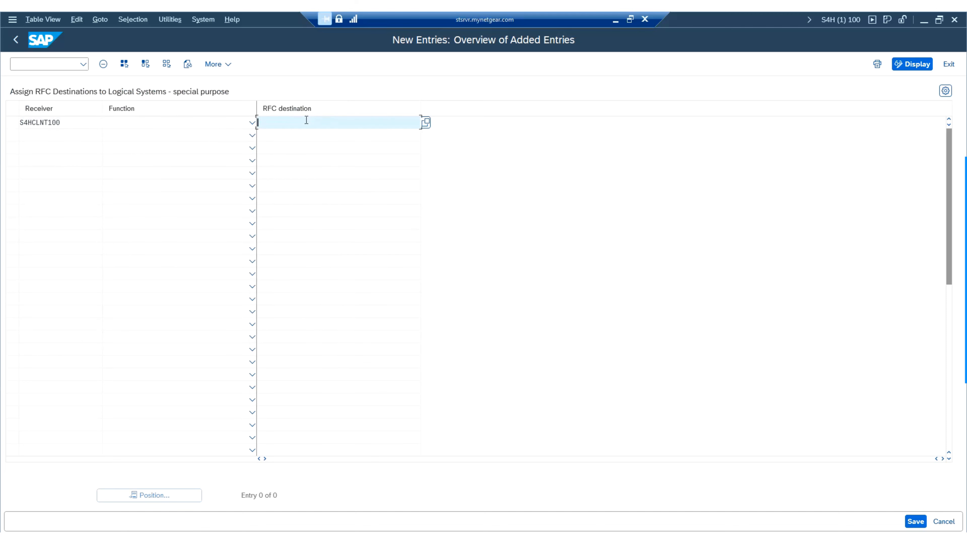
{"action": "left_click", "coordinate": [425, 121]}
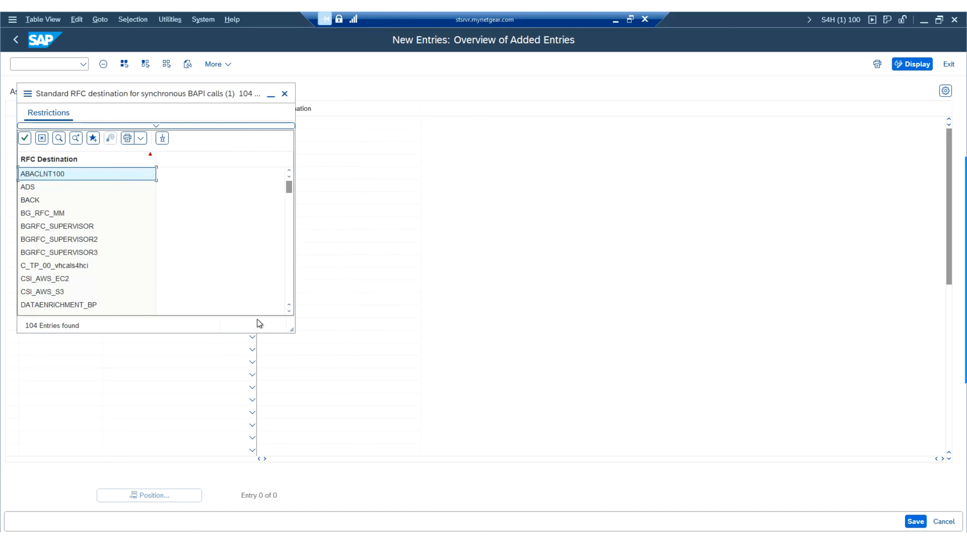
{"action": "scroll", "coordinate": [146, 285], "scroll_direction": "down", "scroll_amount": 6}
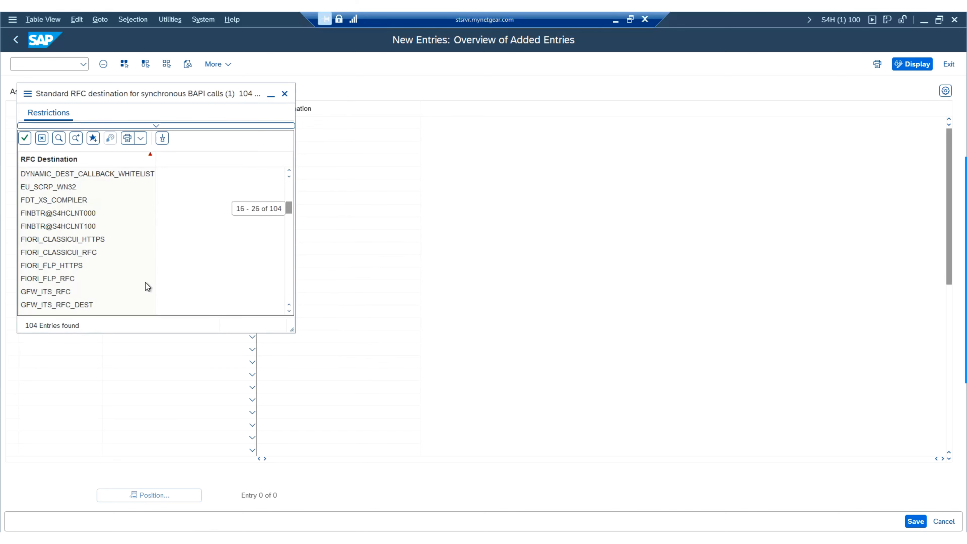
{"action": "scroll", "coordinate": [145, 284], "scroll_direction": "down", "scroll_amount": 7}
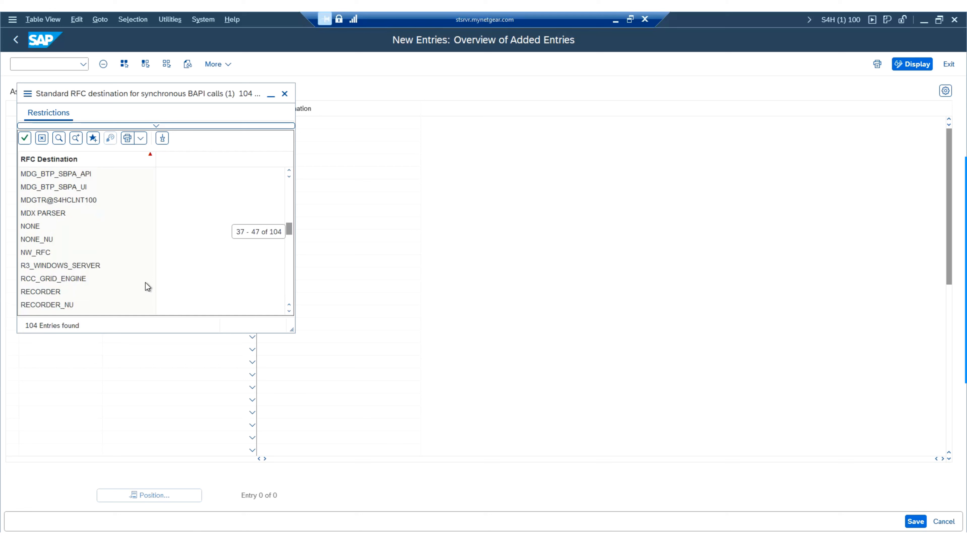
{"action": "scroll", "coordinate": [145, 282], "scroll_direction": "down", "scroll_amount": 5}
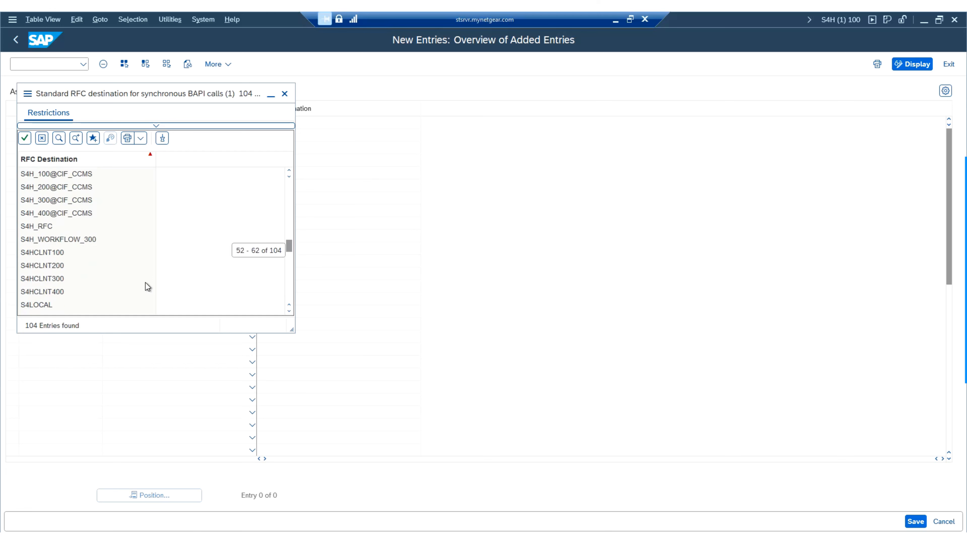
{"action": "double_click", "coordinate": [43, 213]}
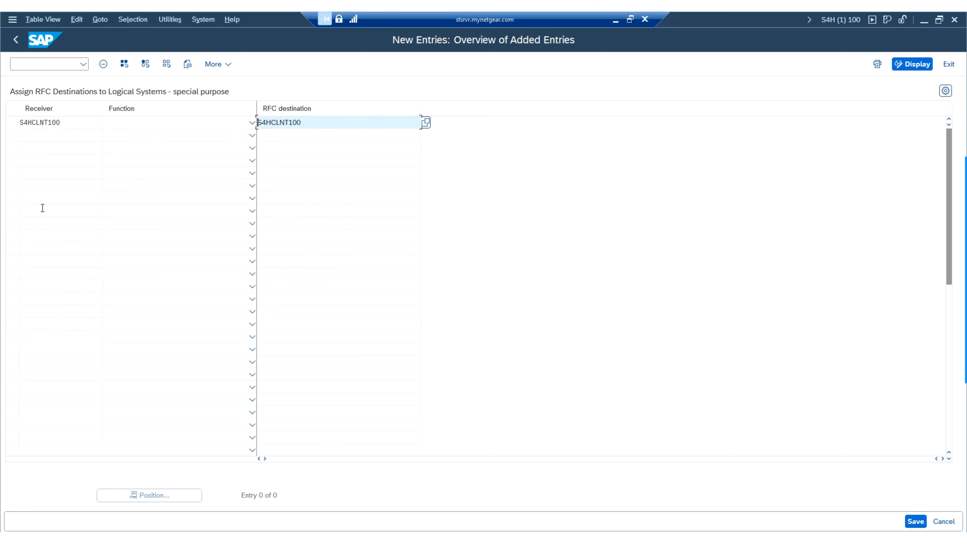
- Save the new RFC destination assignment under customizing request S4HK903141 and return to the assignment overview
{"action": "left_click_drag", "start_coordinate": [88, 122], "coordinate": [4, 122]}
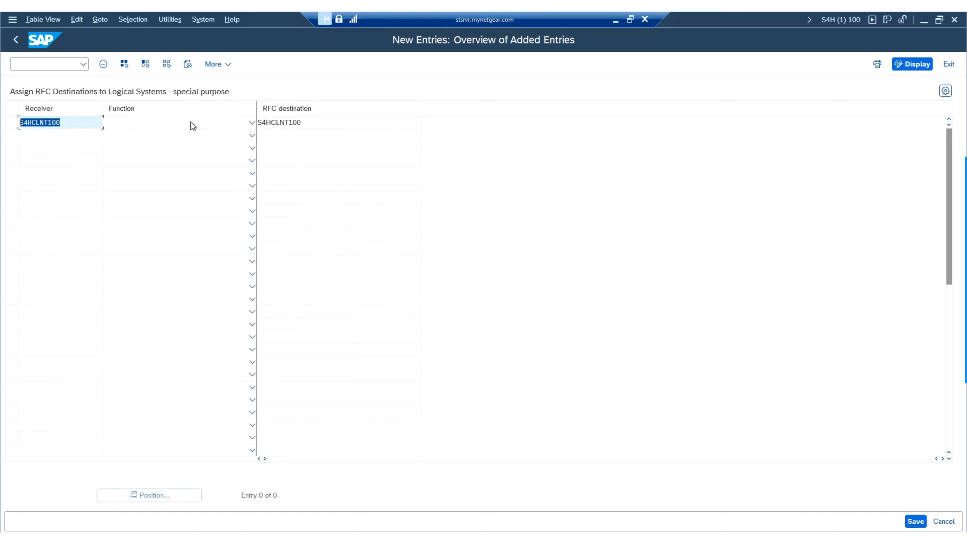
{"action": "left_click_drag", "start_coordinate": [335, 116], "coordinate": [54, 117]}
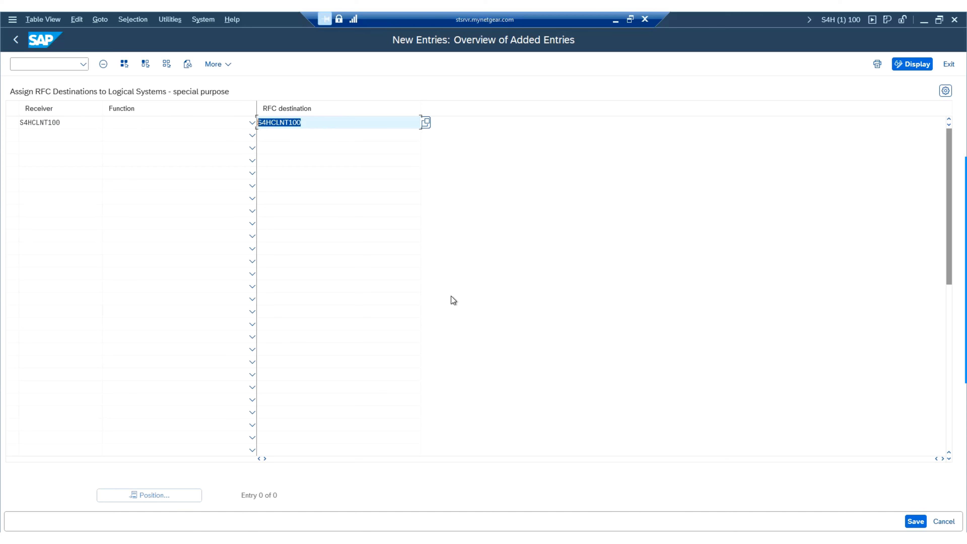
{"action": "key", "text": "Return"}
{"action": "left_click", "coordinate": [916, 521]}
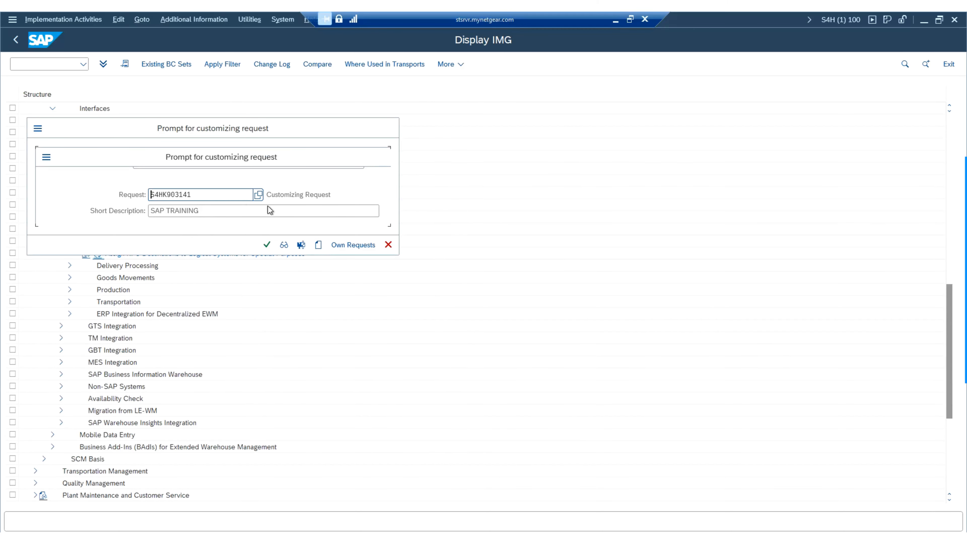
{"action": "left_click", "coordinate": [266, 245]}
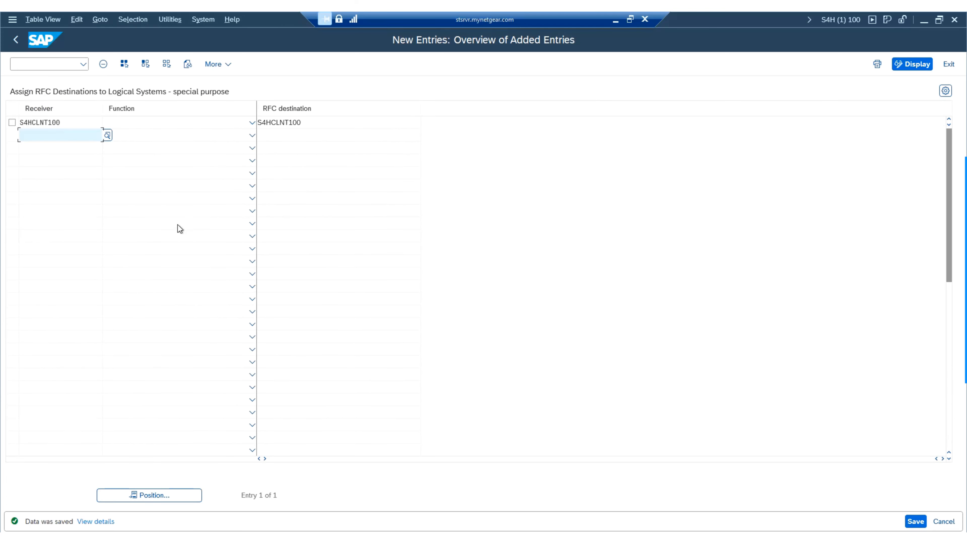
{"action": "left_click", "coordinate": [21, 41]}
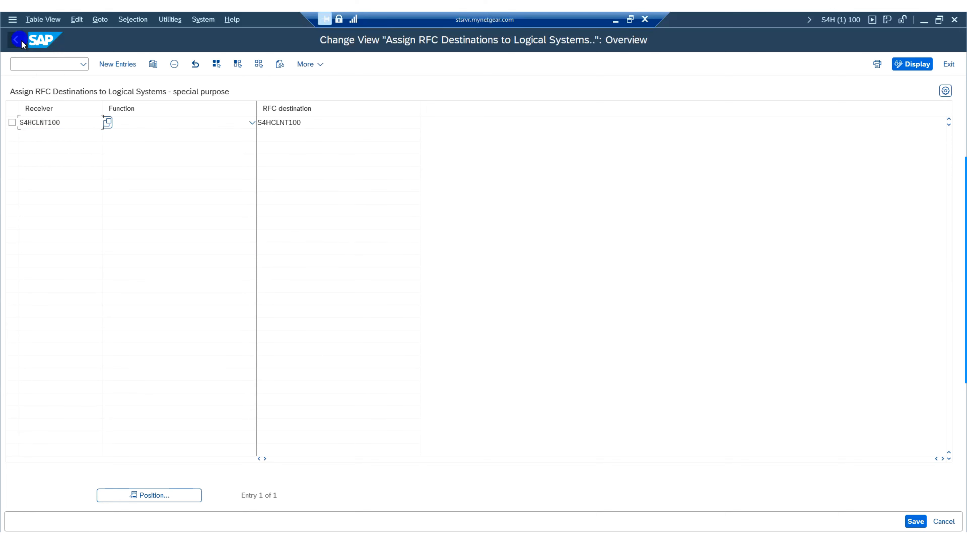